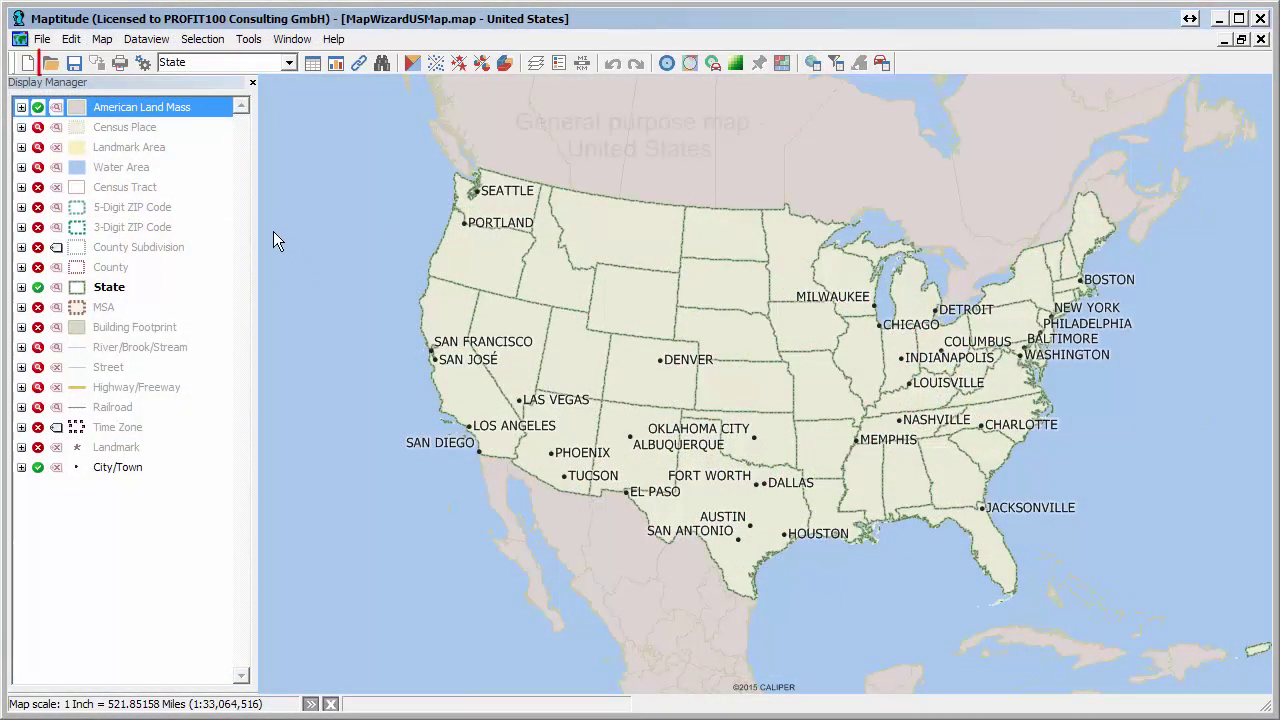
# - Import all four datasets from Apple + Avison + Chambers + Ferrari.ptm into the Maptitude maps folder
pyautogui.click(52, 64)
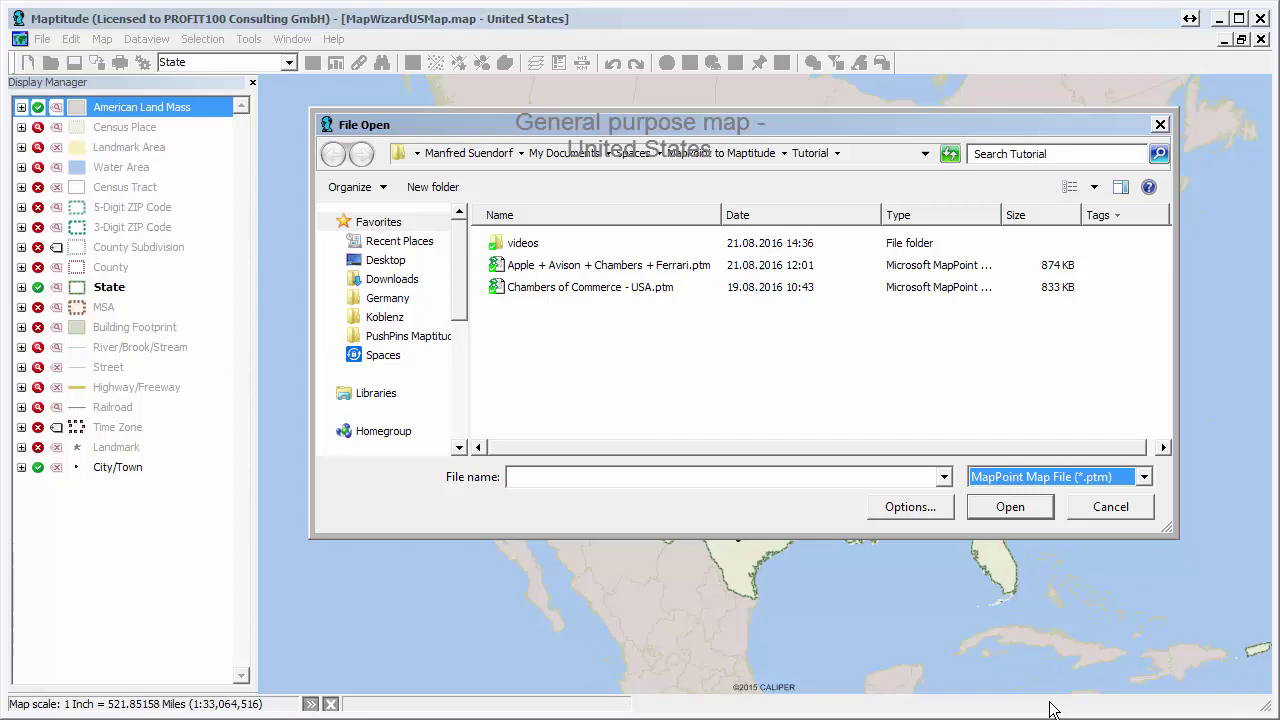
pyautogui.click(685, 267)
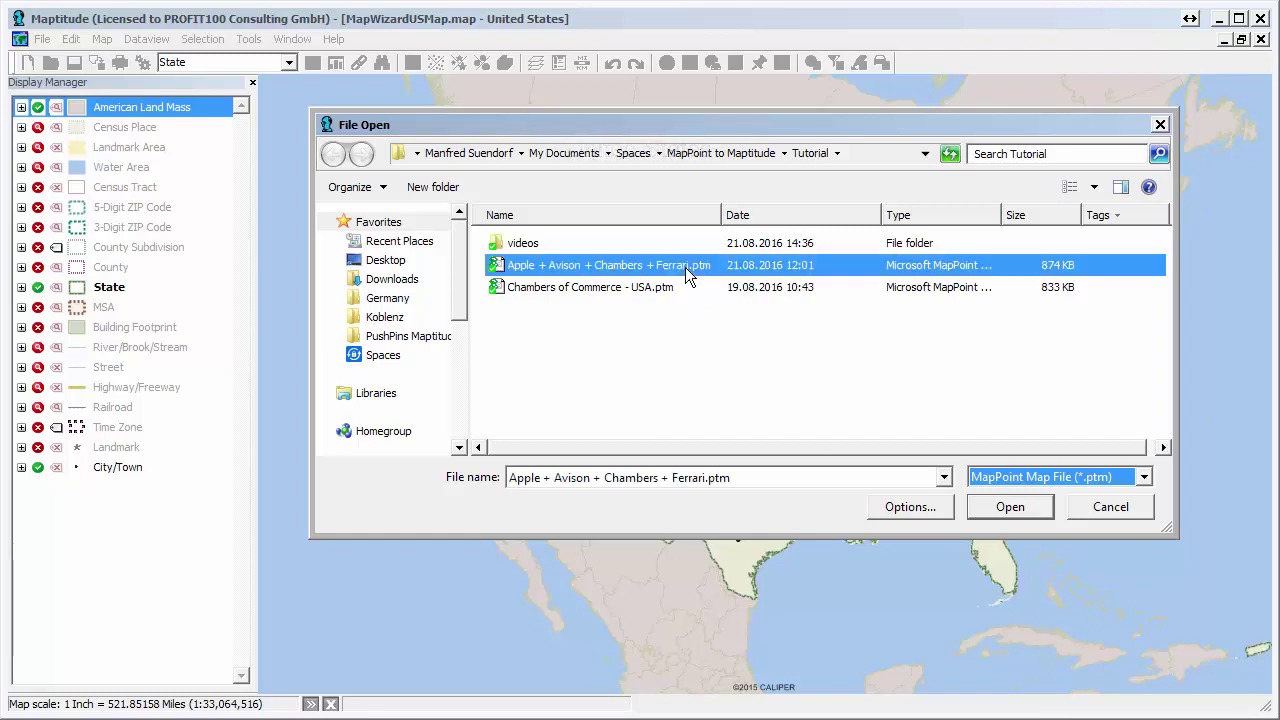
pyautogui.click(1016, 506)
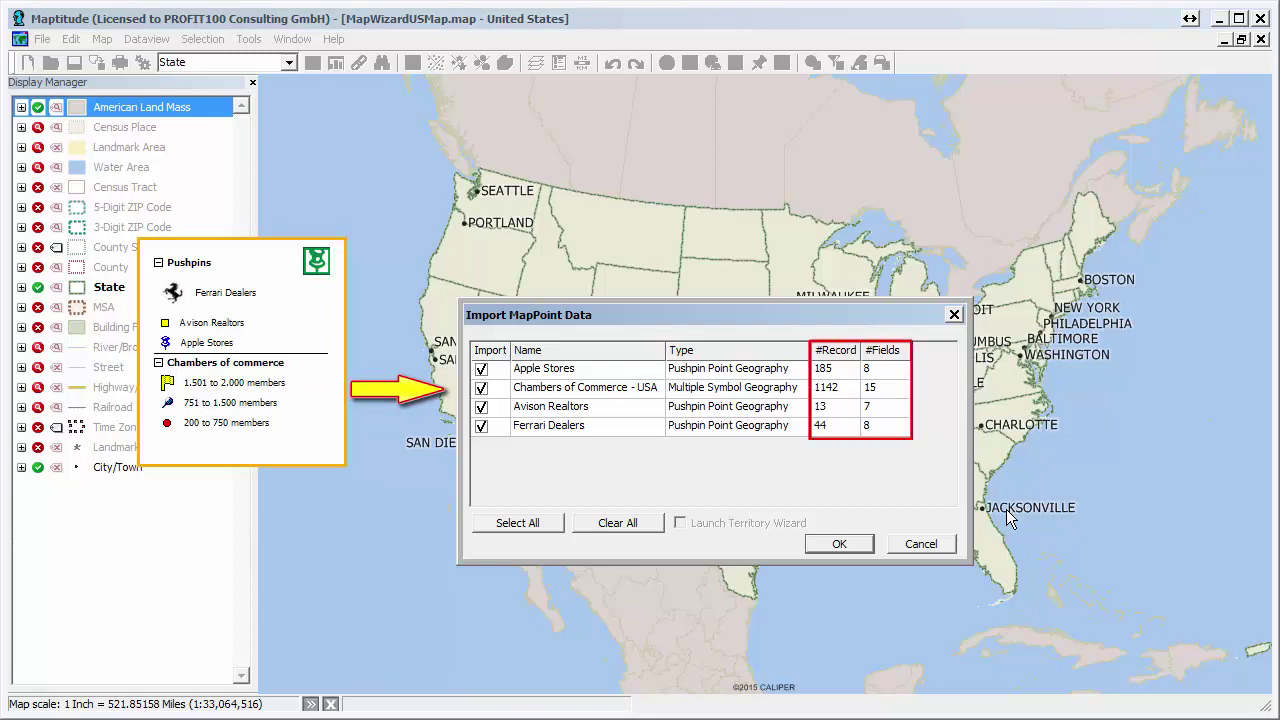
pyautogui.click(836, 545)
pyautogui.click(614, 315)
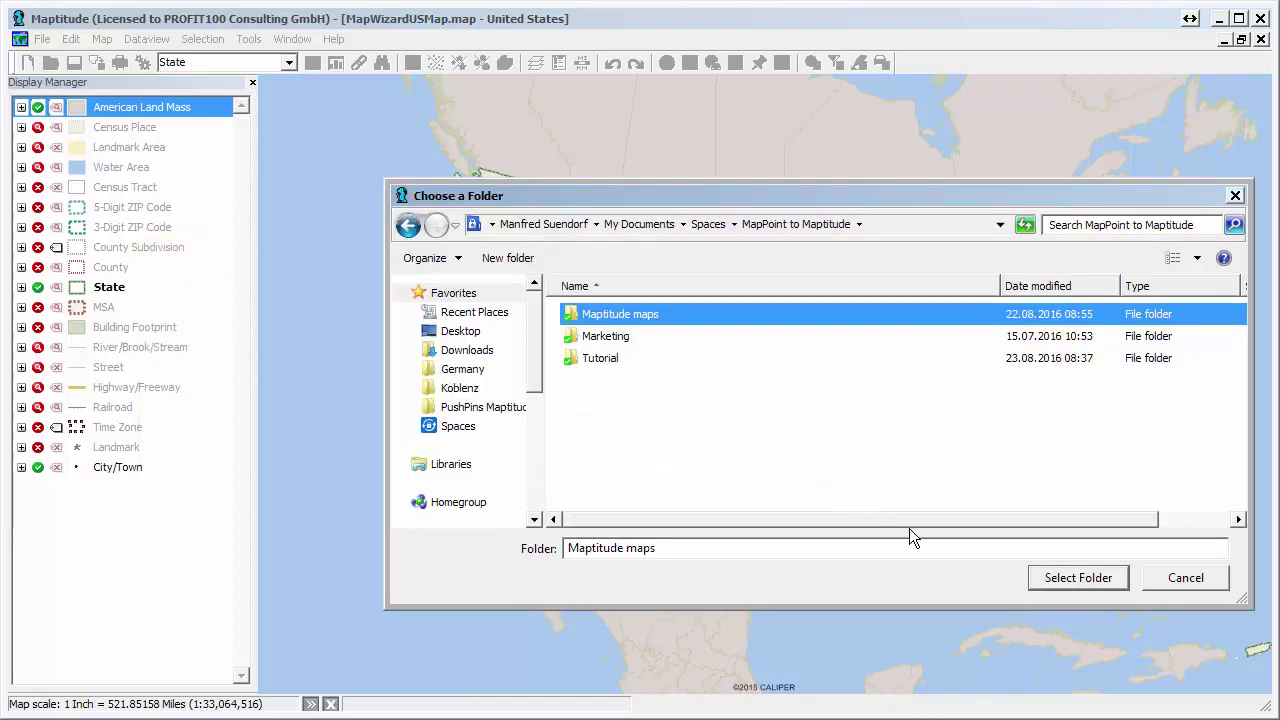
pyautogui.click(1065, 581)
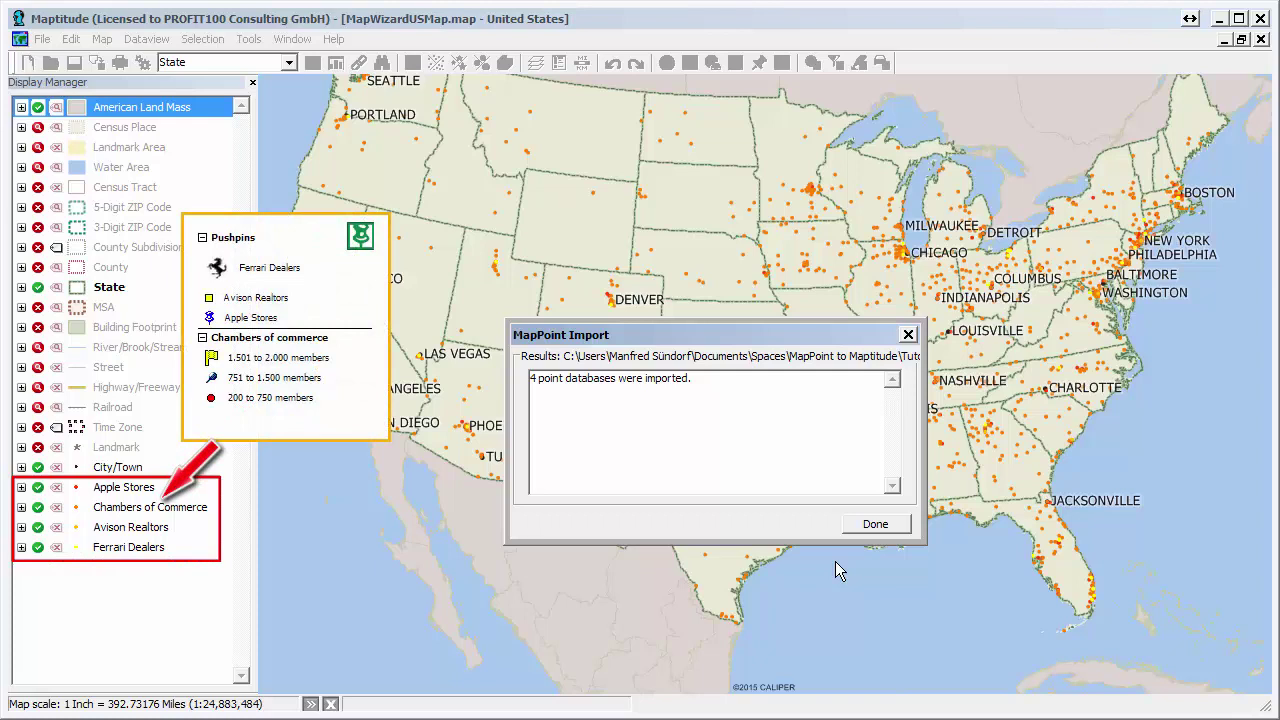
# - Set the Apple Stores symbol to the MapPoint classic 105-PushPin blue icon
pyautogui.click(876, 524)
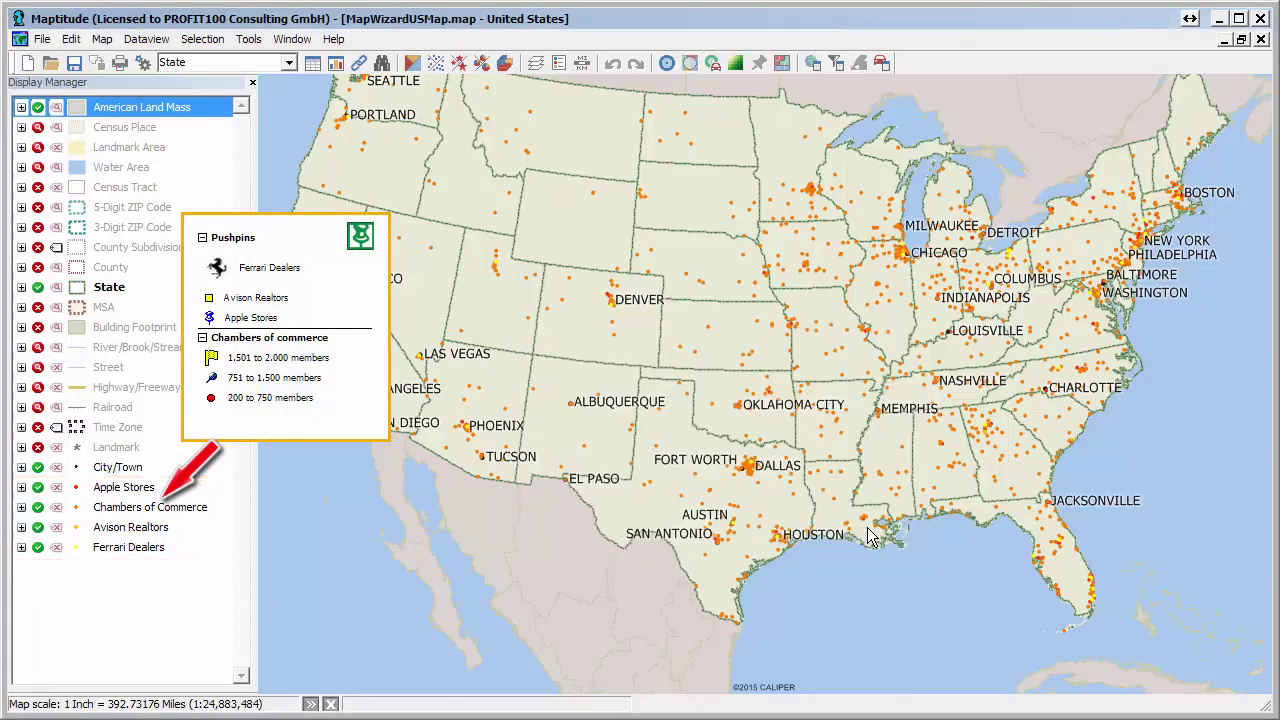
pyautogui.click(76, 488)
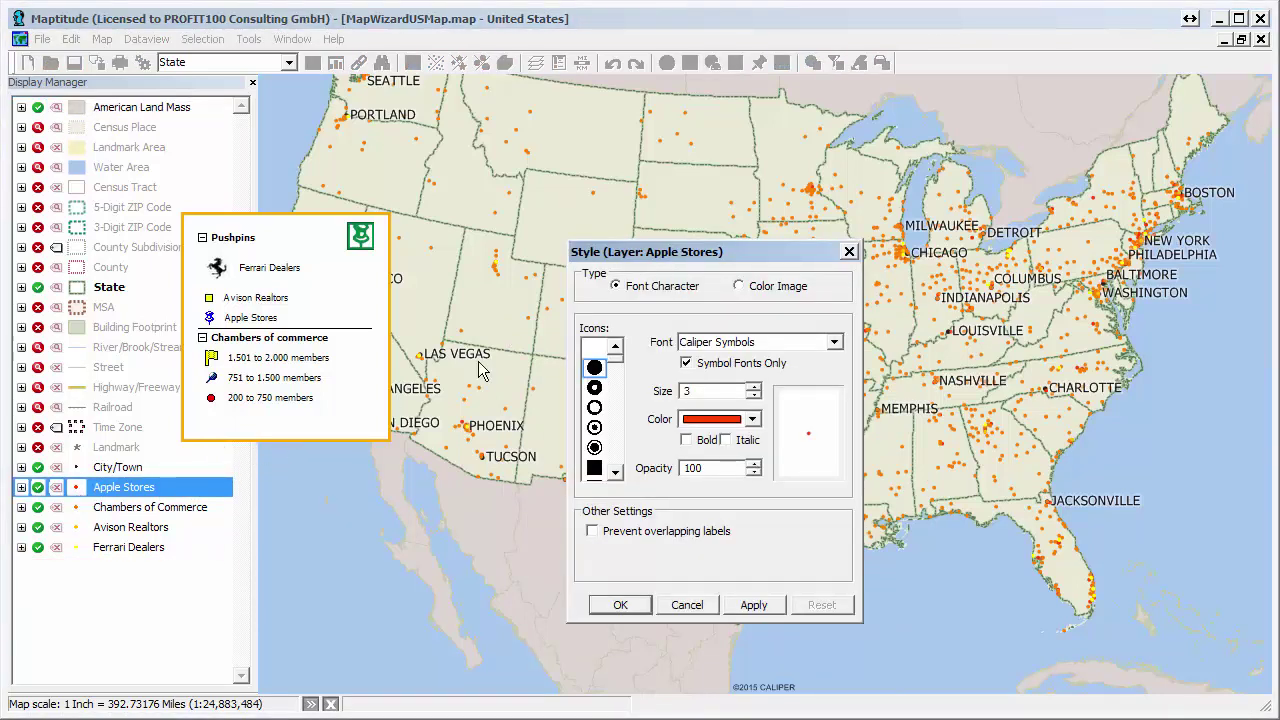
pyautogui.click(740, 287)
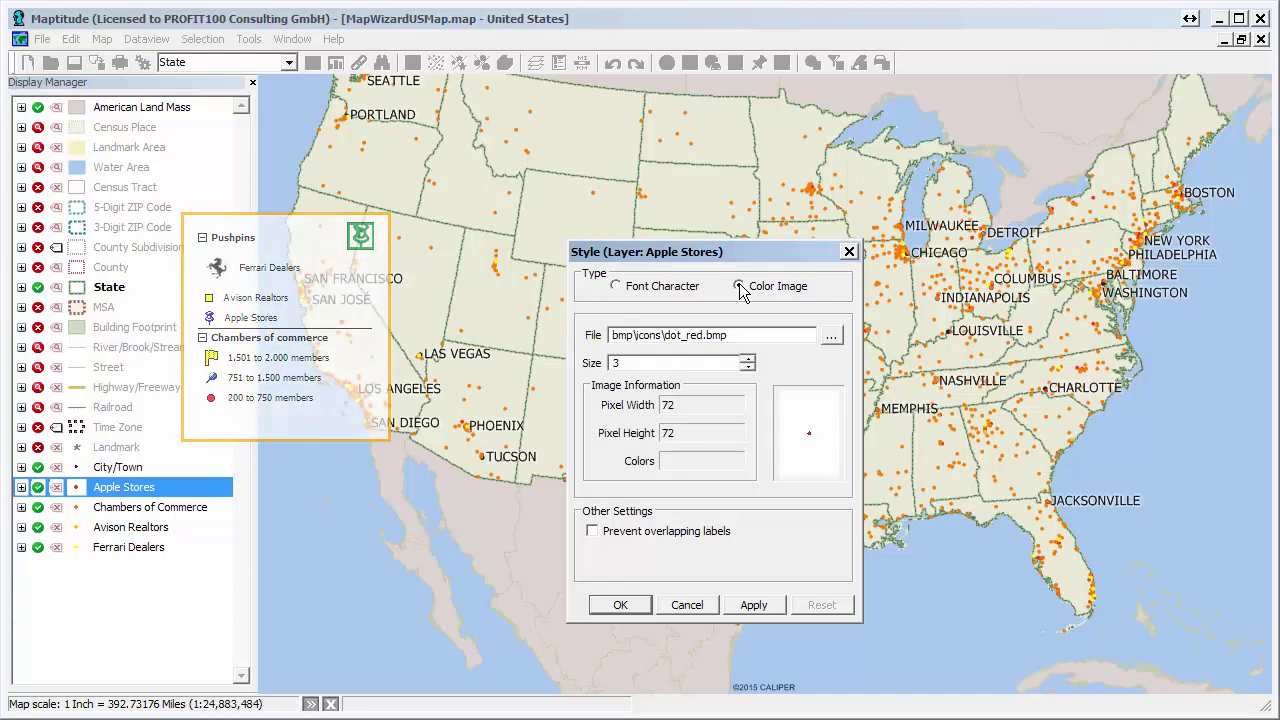
pyautogui.click(831, 337)
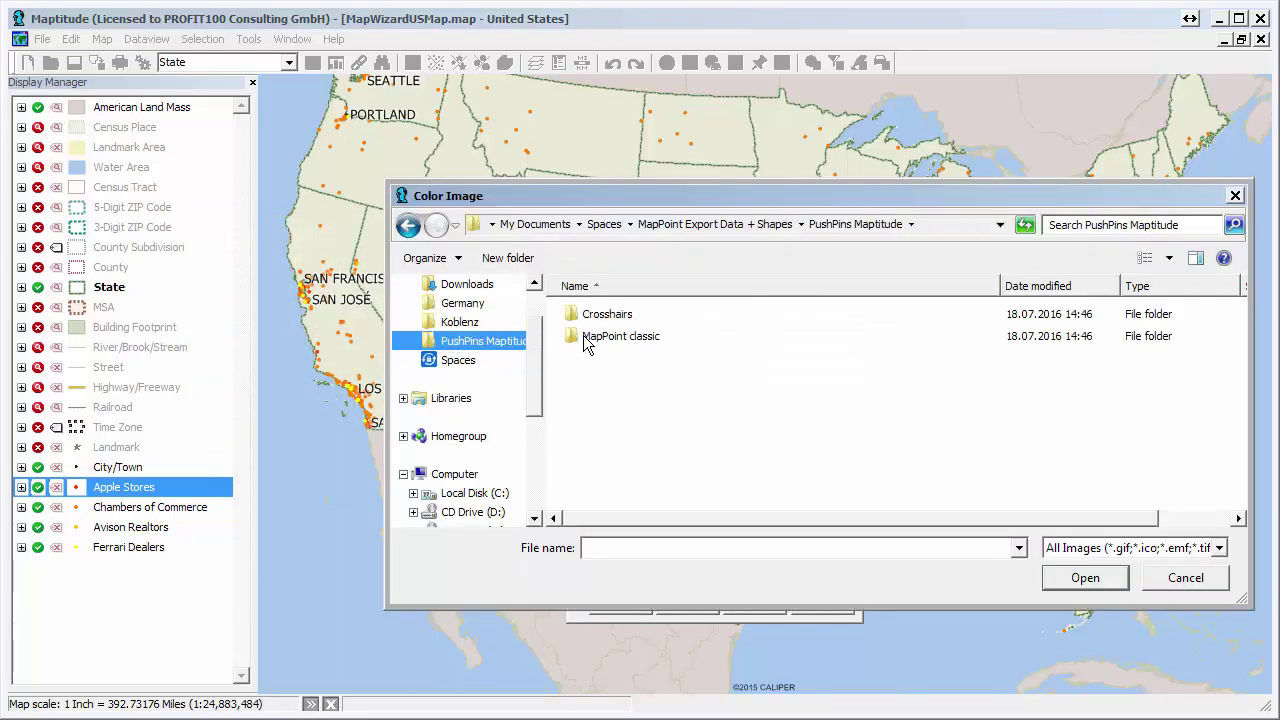
pyautogui.doubleClick(588, 340)
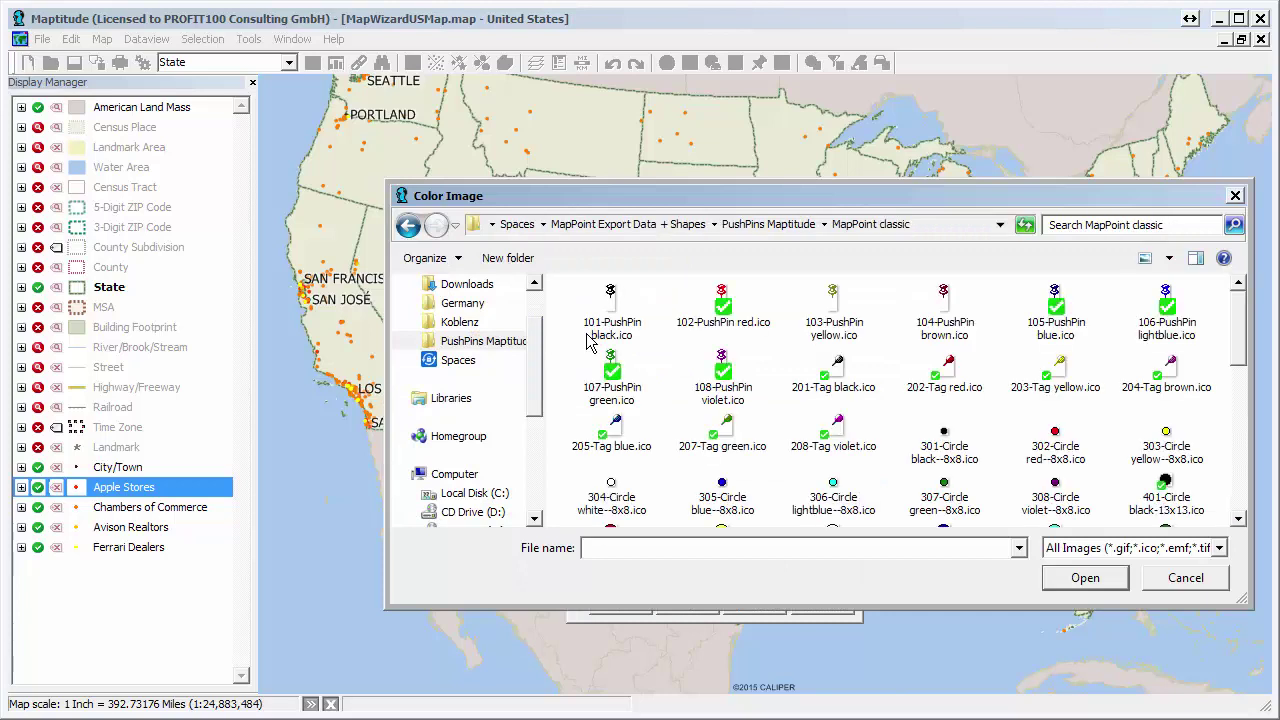
pyautogui.click(1058, 302)
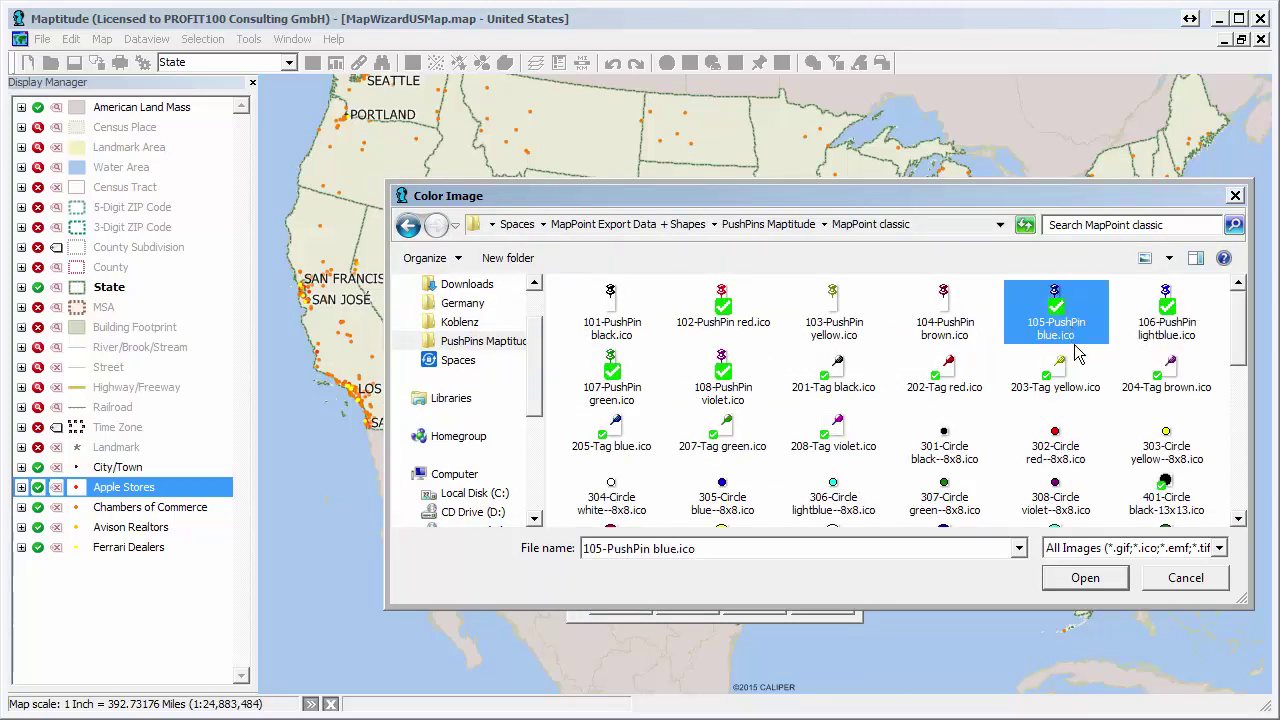
pyautogui.click(1085, 578)
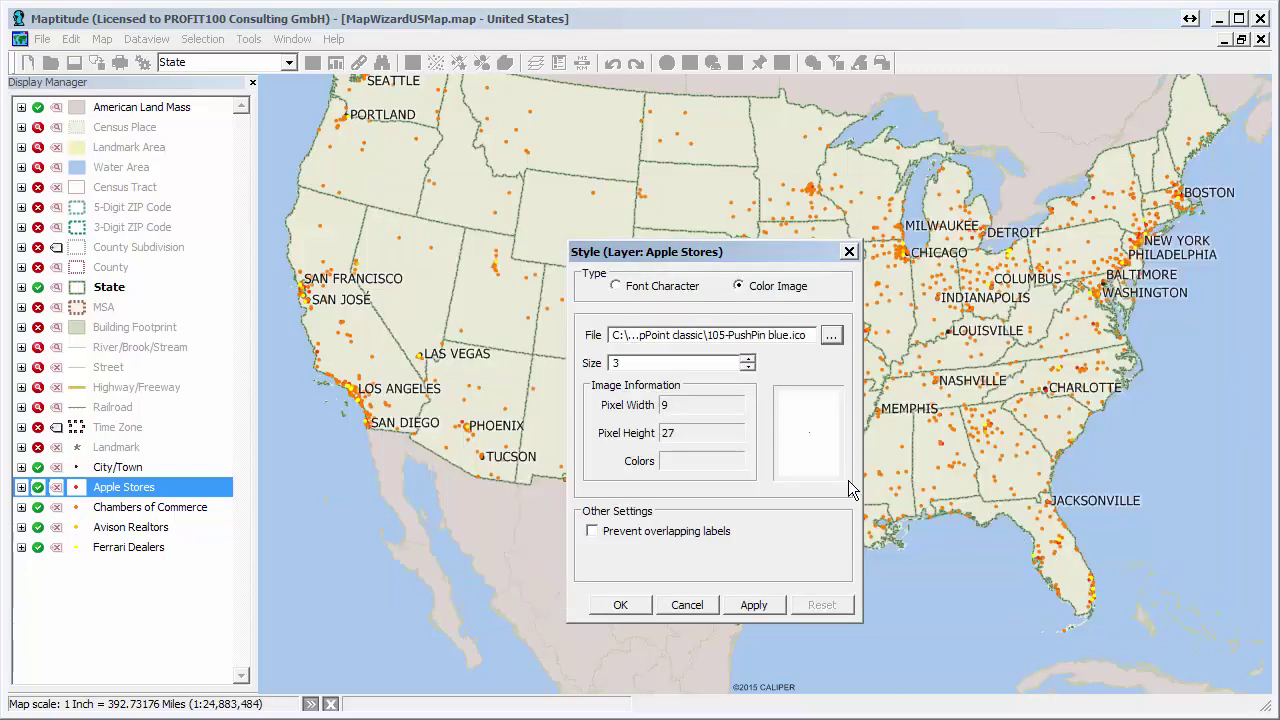
# - Set the Apple Stores pushpin size to 14 and apply the style
pyautogui.click(681, 367)
pyautogui.press('BackSpace')
pyautogui.write('14')
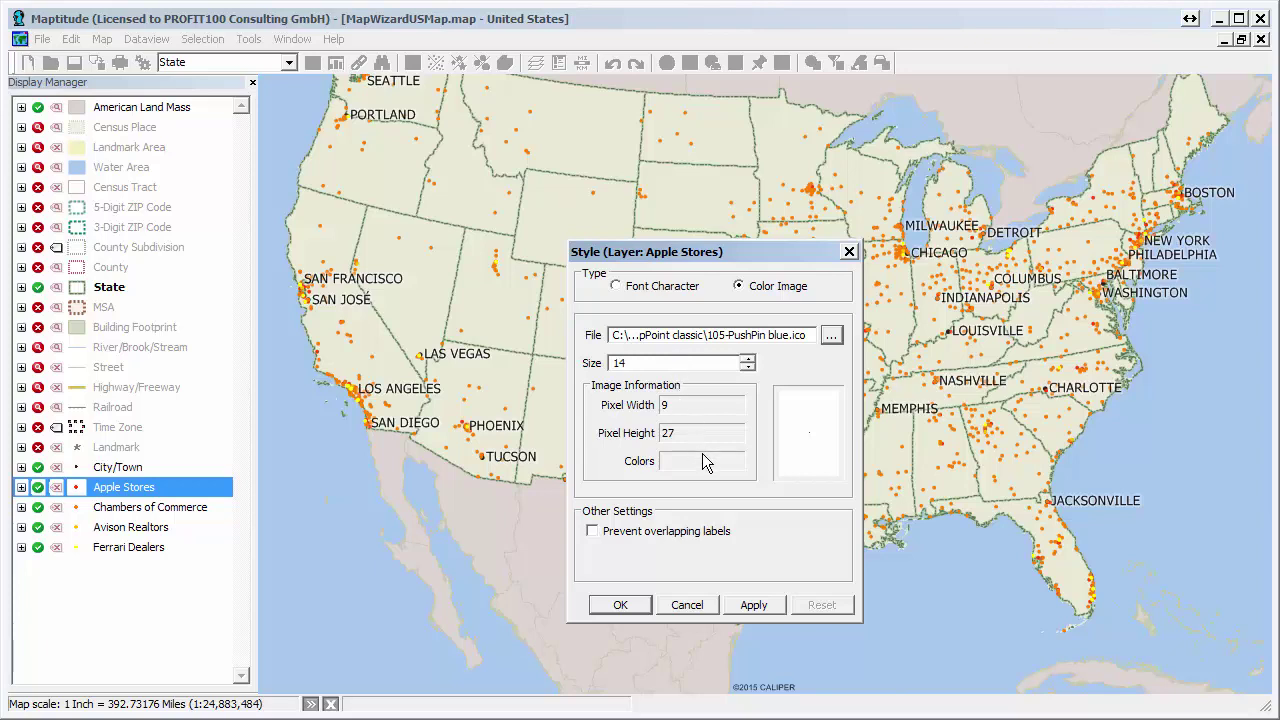
pyautogui.click(752, 607)
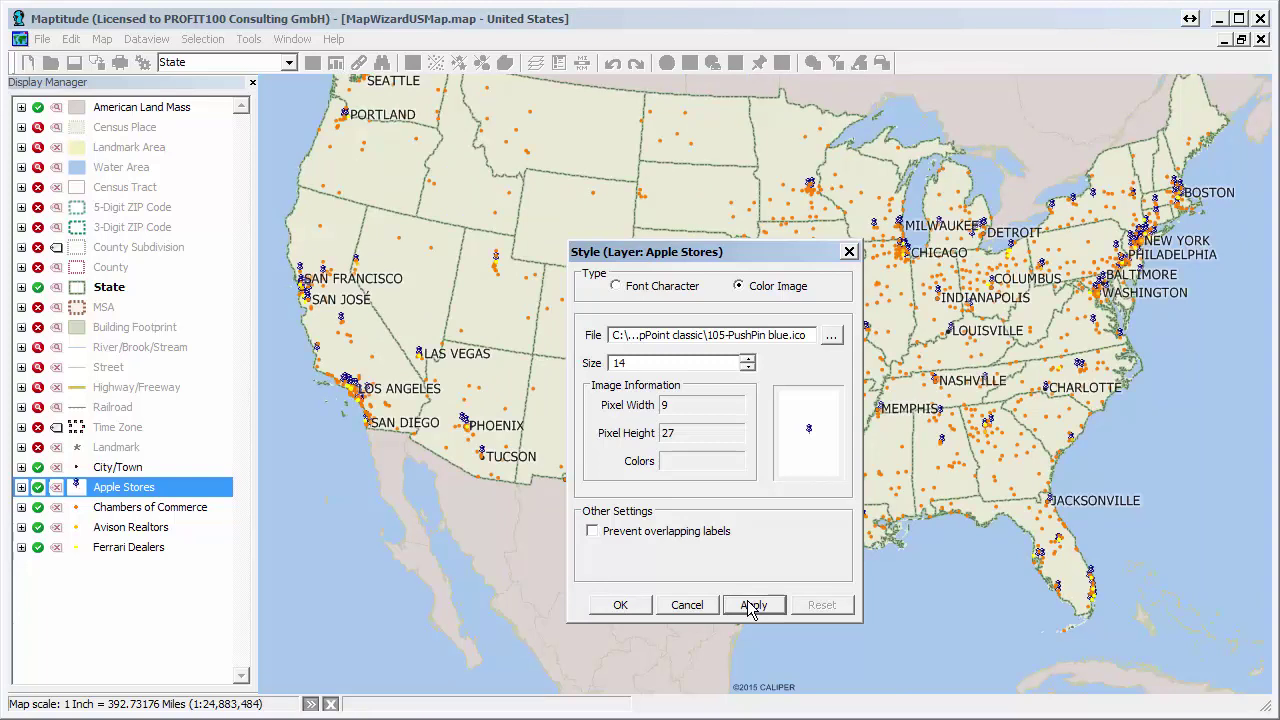
pyautogui.click(628, 606)
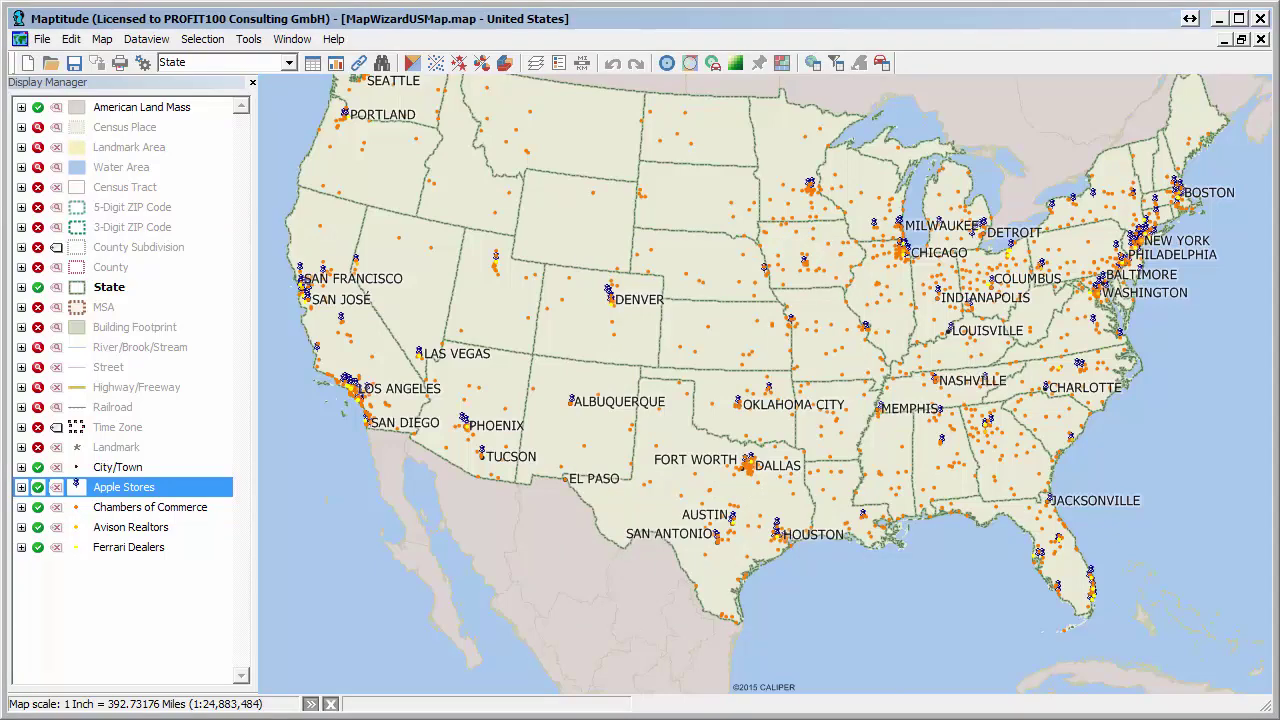
# - Make Chambers of Commerce the working layer from its right-click menu
pyautogui.click(152, 510)
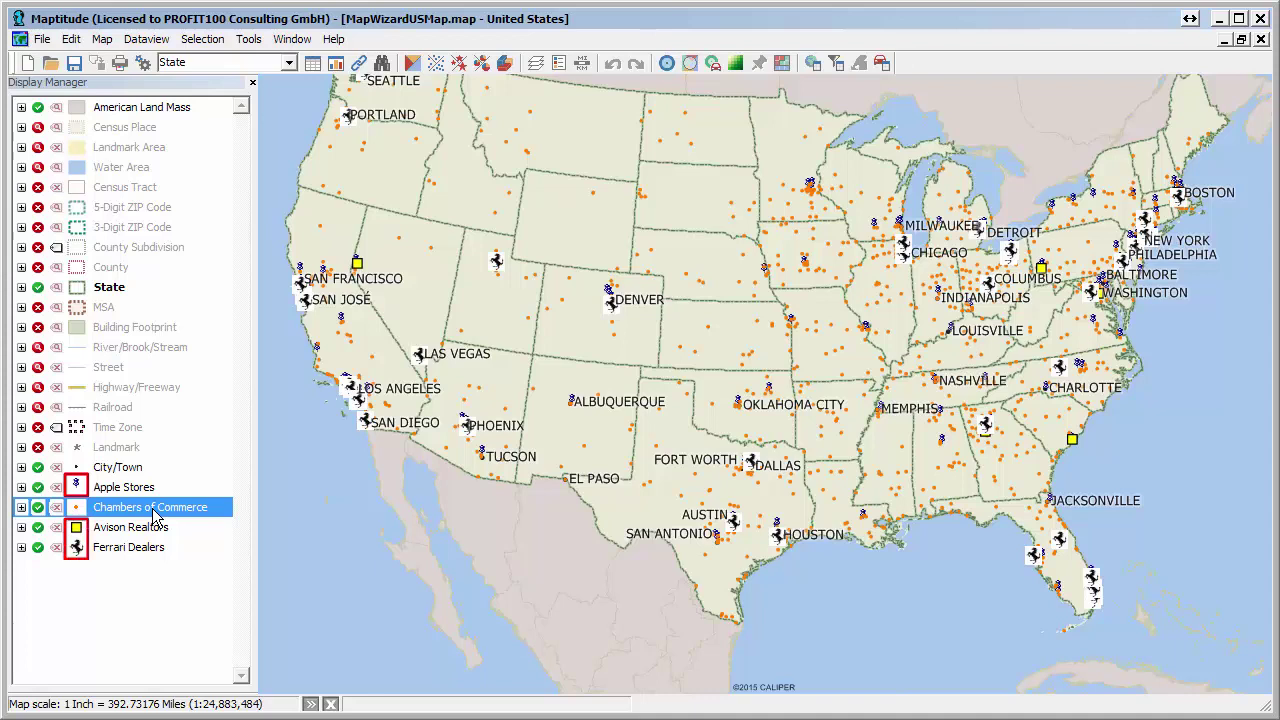
pyautogui.rightClick(155, 514)
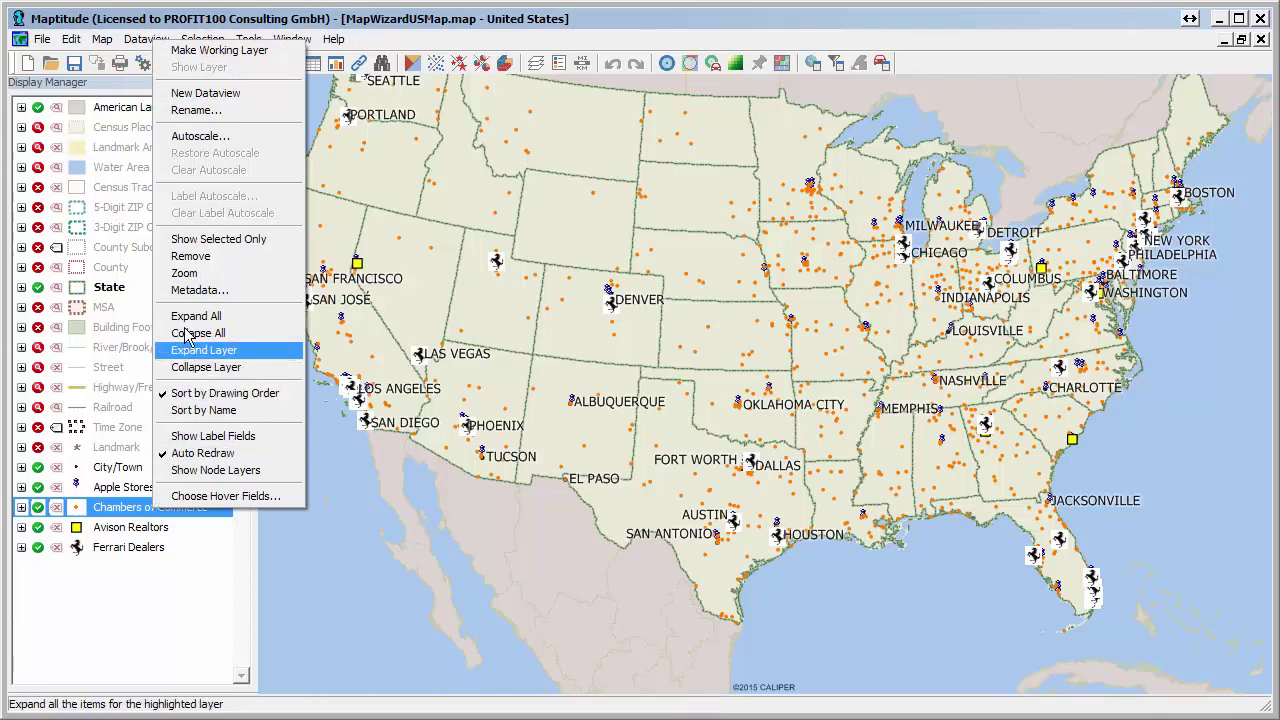
pyautogui.click(205, 50)
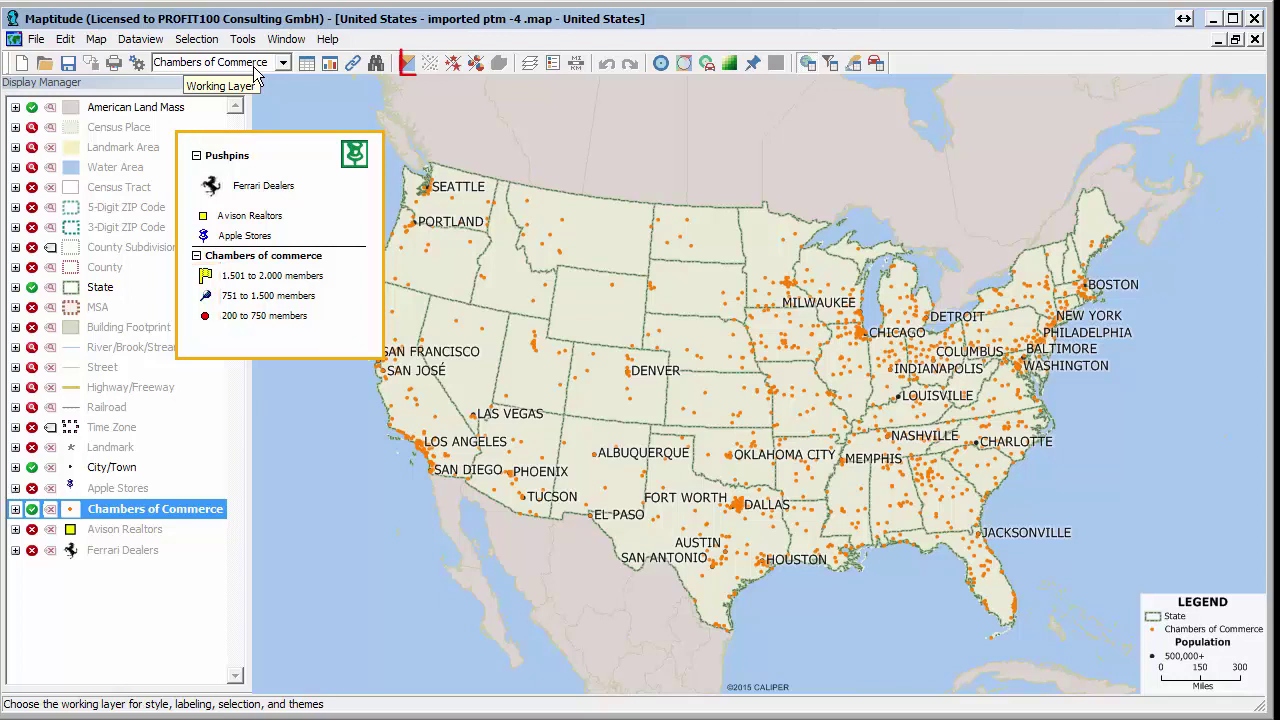
# - Create a Chambers of Commerce colour theme on the members field with three manual classes
pyautogui.click(404, 64)
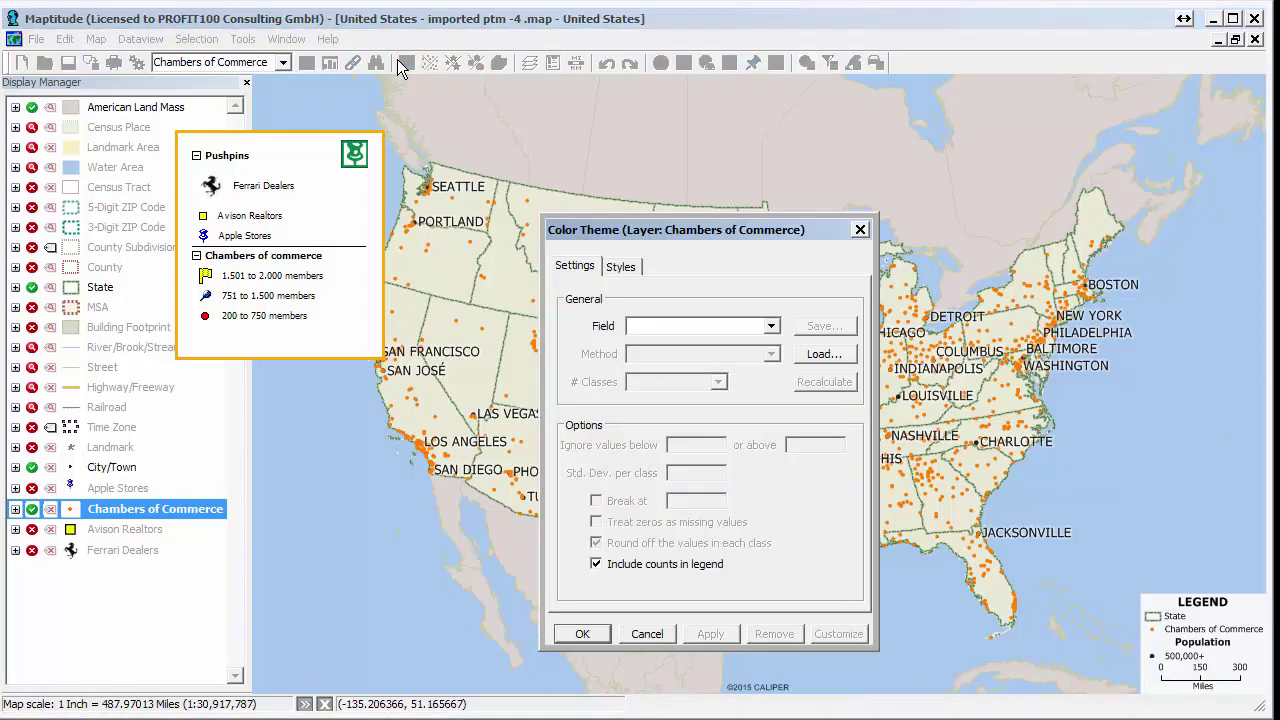
pyautogui.click(772, 330)
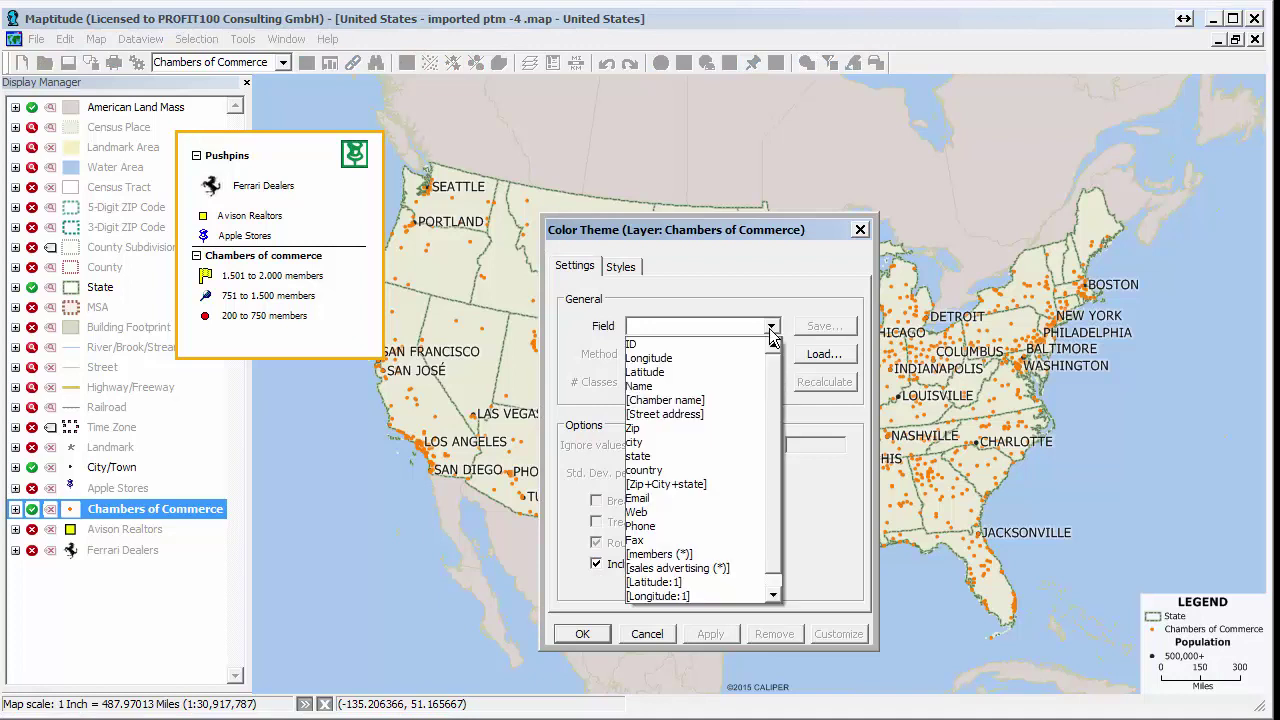
pyautogui.click(700, 555)
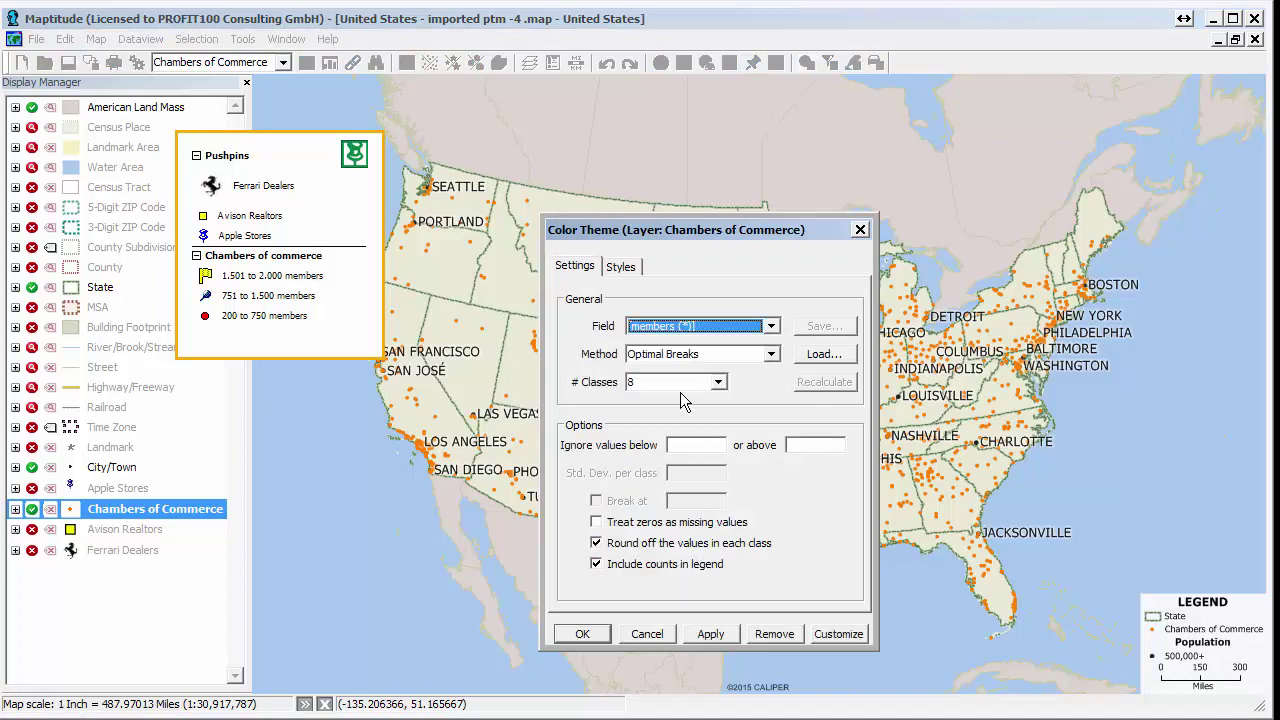
pyautogui.click(718, 384)
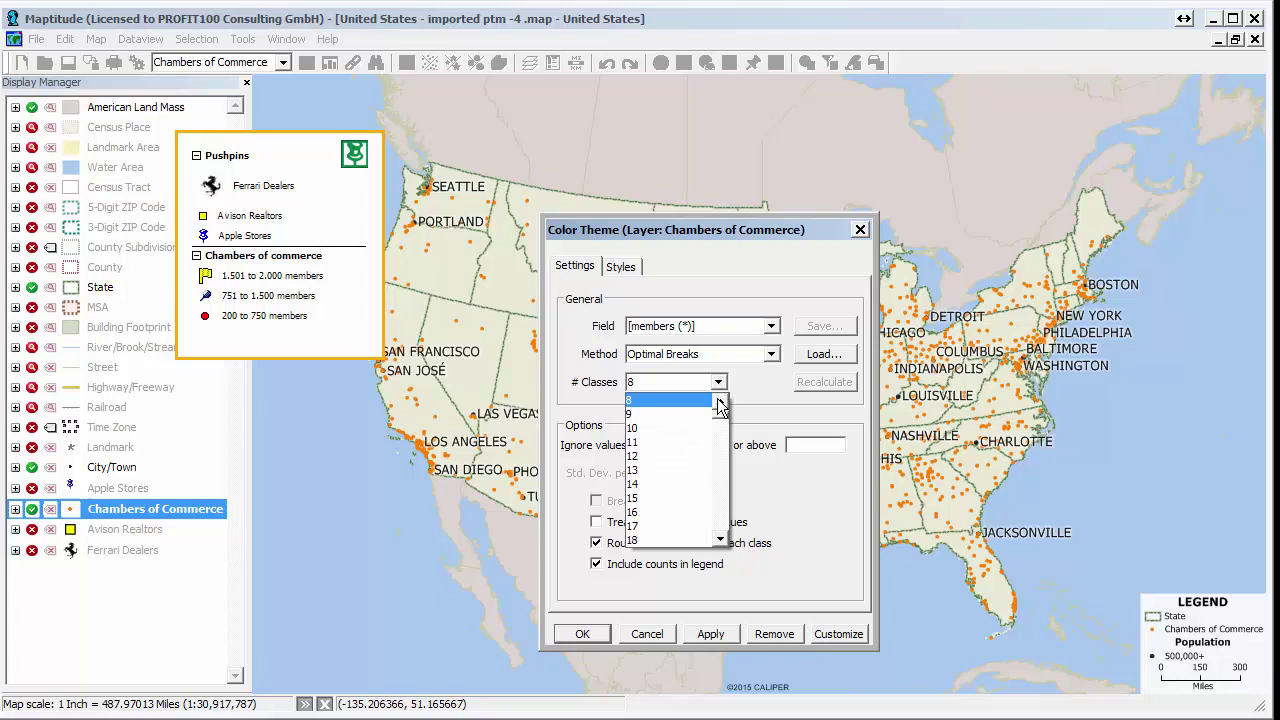
pyautogui.click(720, 403)
pyautogui.click(720, 403)
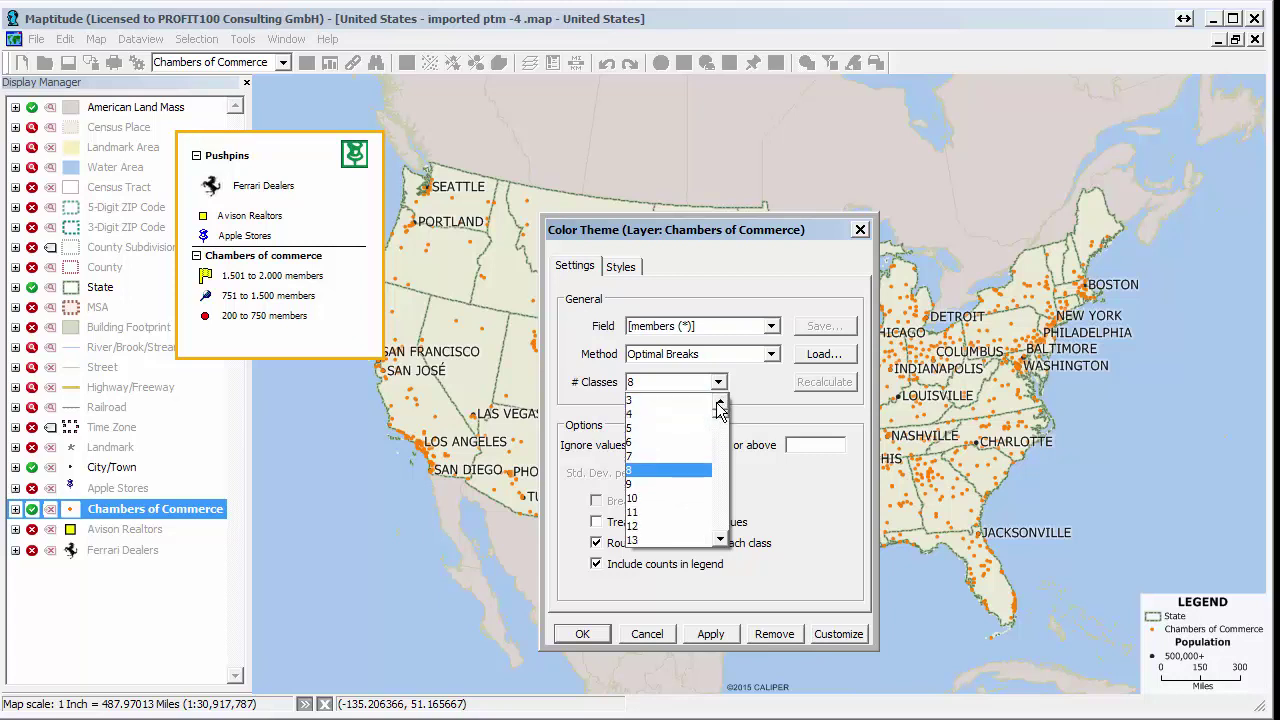
pyautogui.click(664, 401)
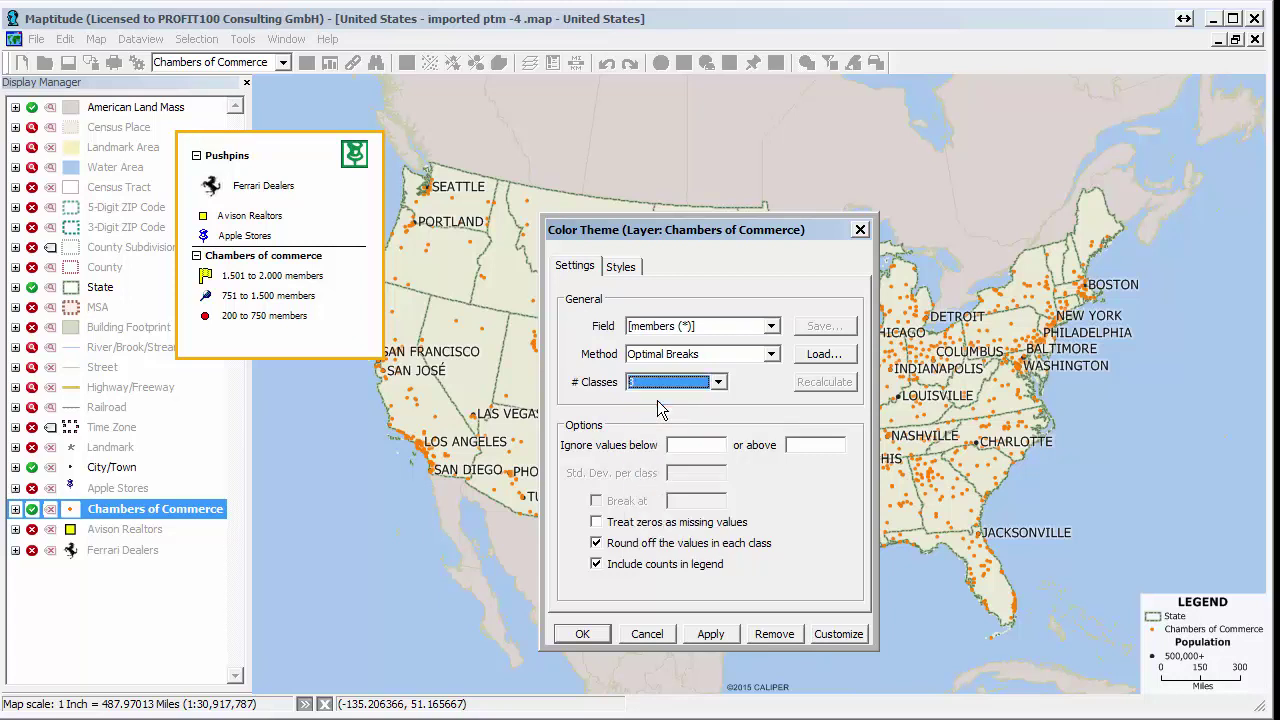
pyautogui.click(829, 631)
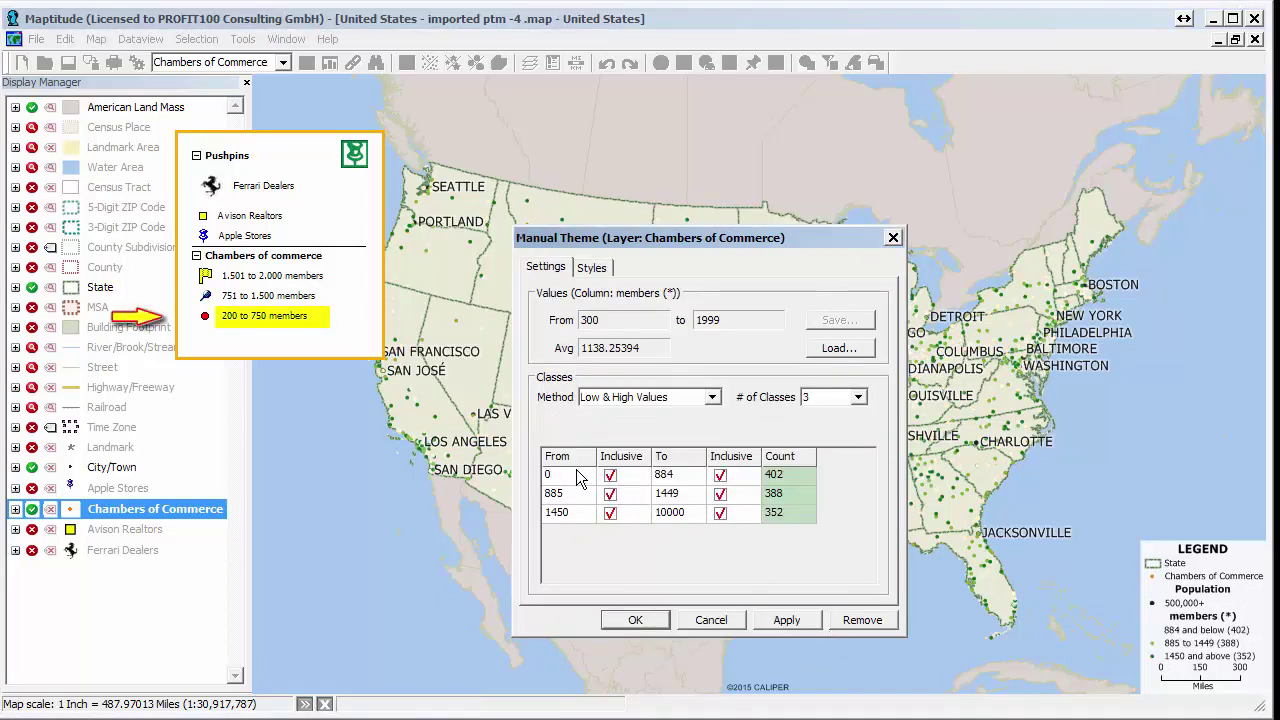
# - Enter class breaks 200–750, 751–1500 and 1501–2000 in the manual settings grid
pyautogui.click(577, 479)
pyautogui.write('200')
pyautogui.click(682, 480)
pyautogui.write('7')
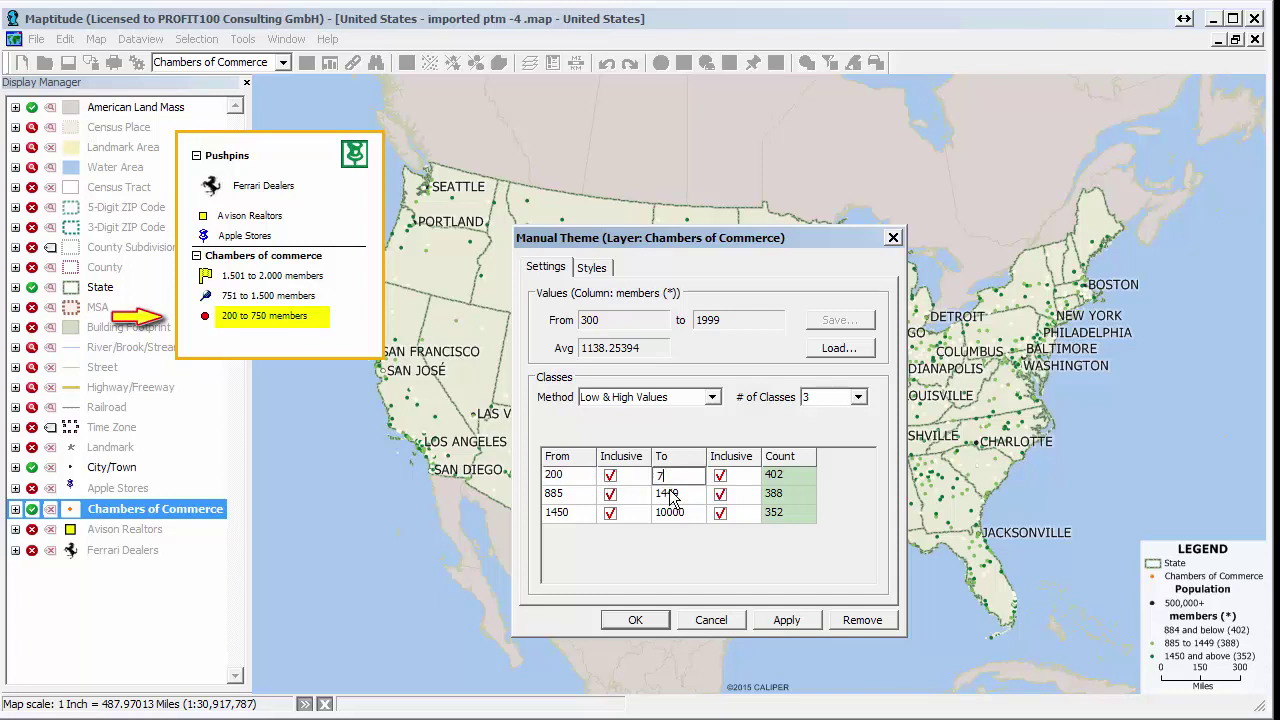
pyautogui.write('50')
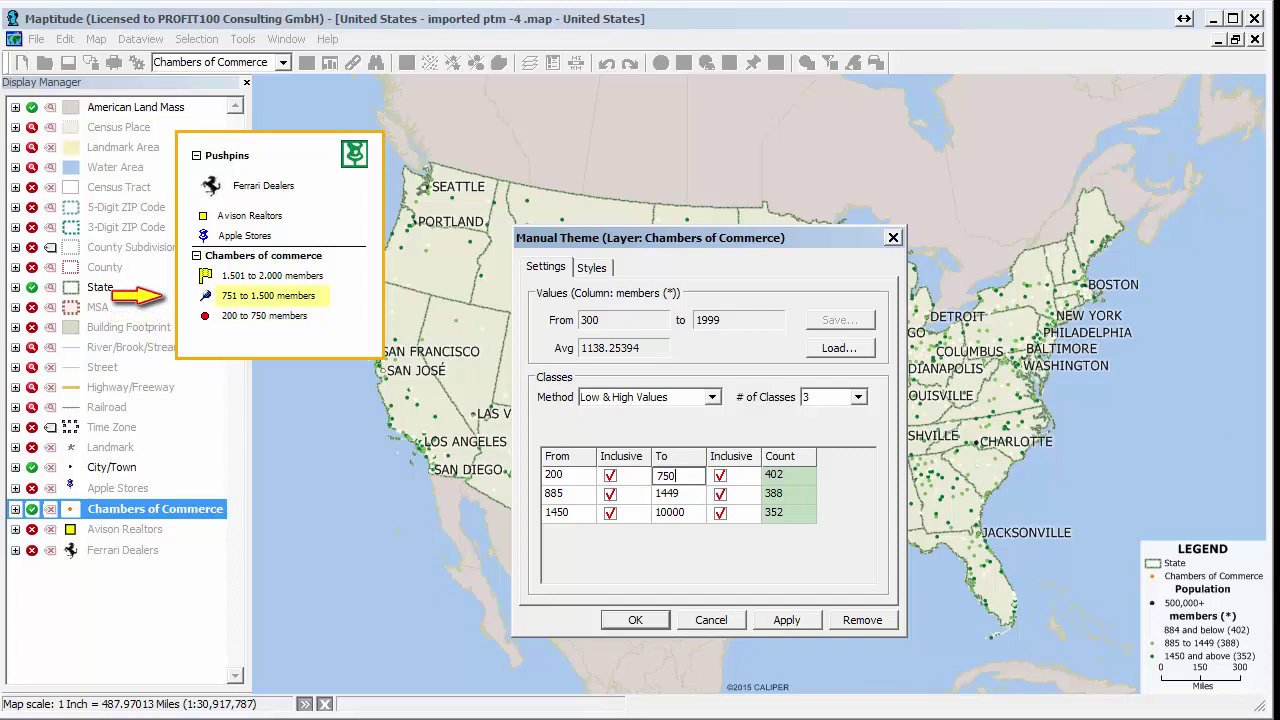
pyautogui.click(558, 502)
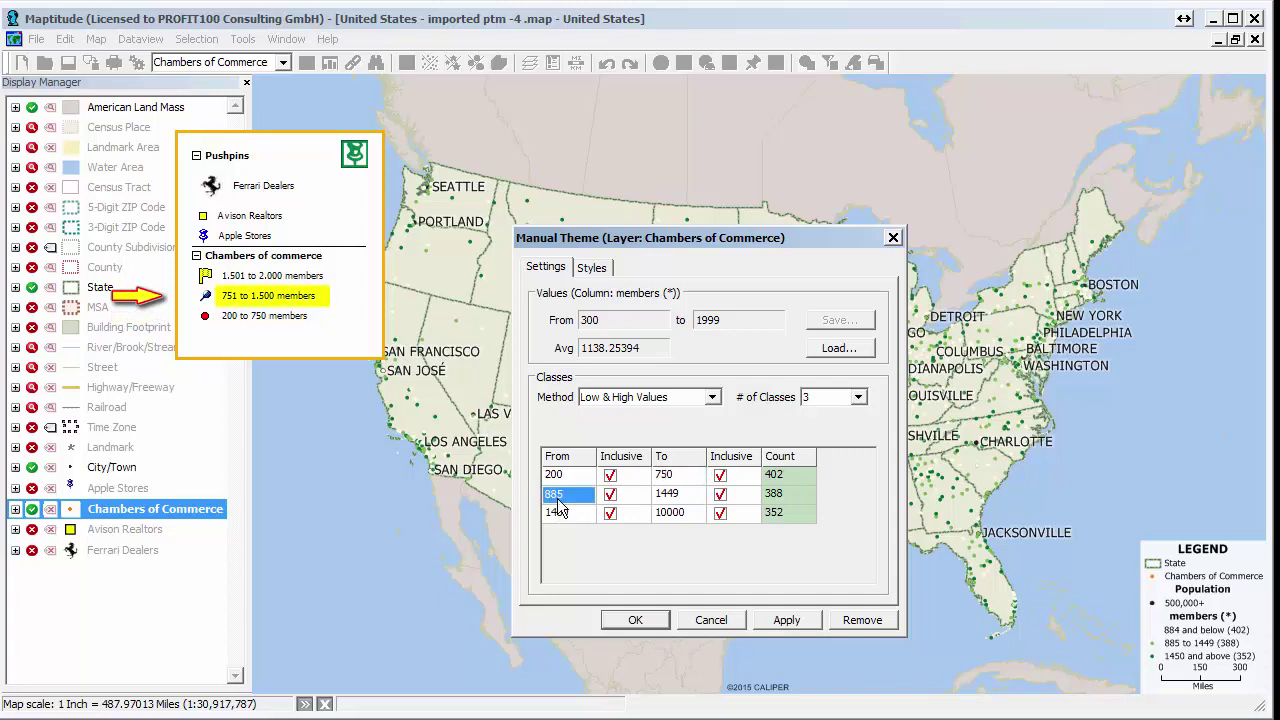
pyautogui.write('751')
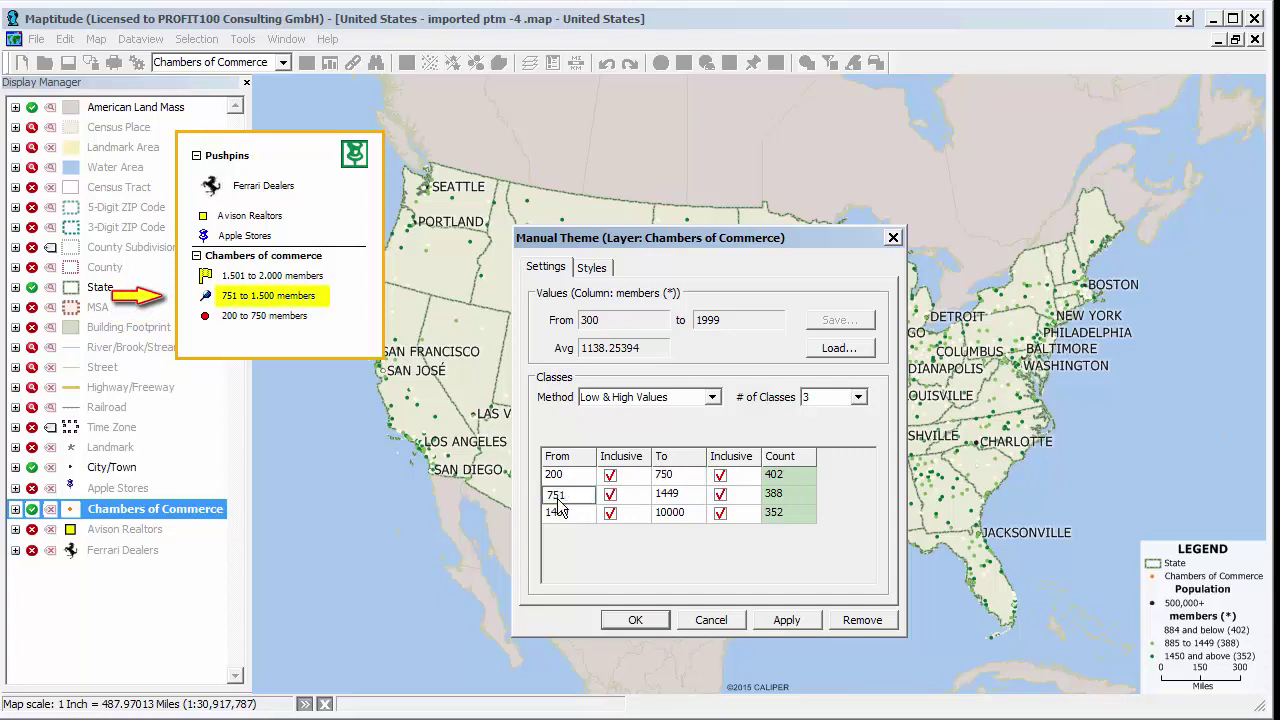
pyautogui.click(667, 497)
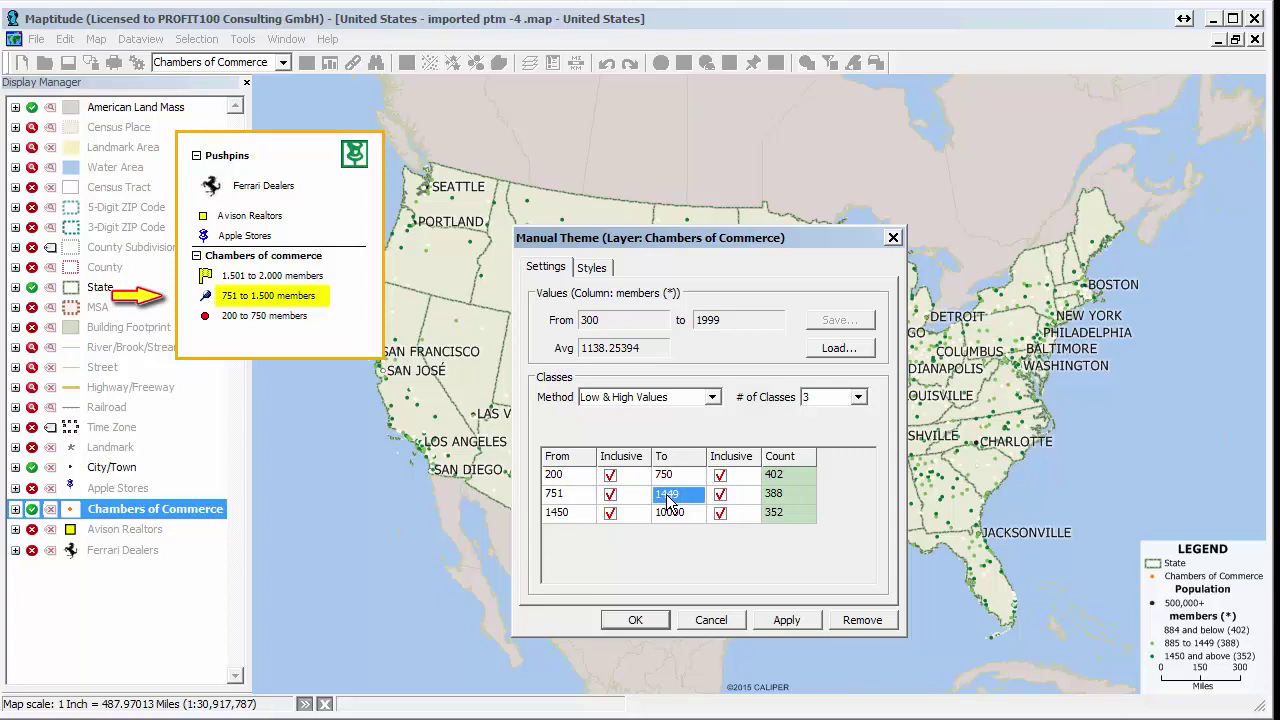
pyautogui.write('1500')
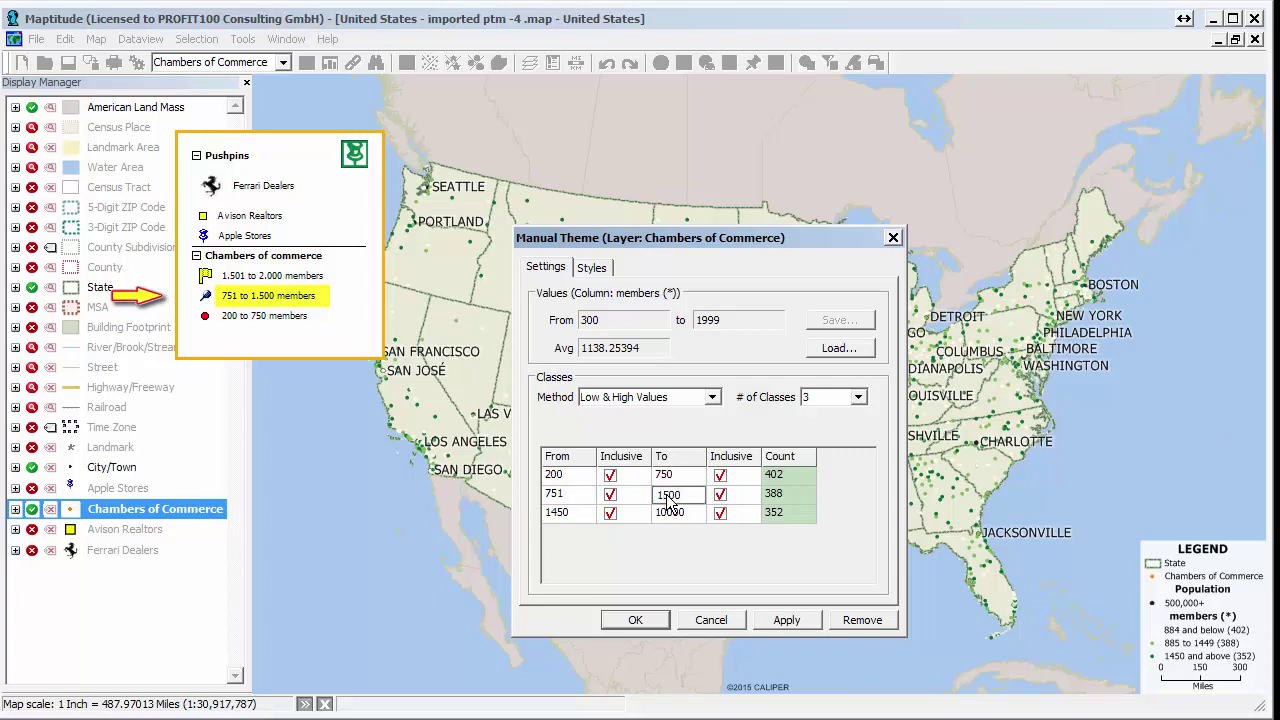
pyautogui.click(582, 522)
pyautogui.write('1')
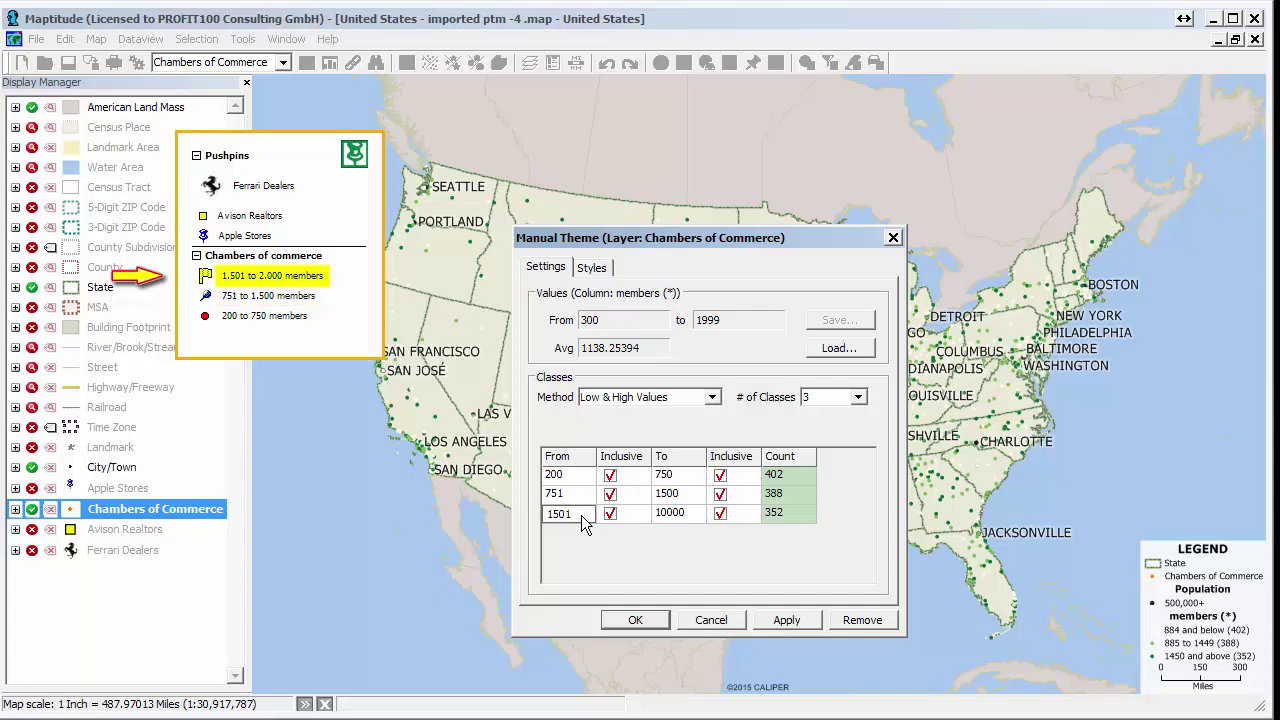
pyautogui.click(663, 517)
pyautogui.write('2')
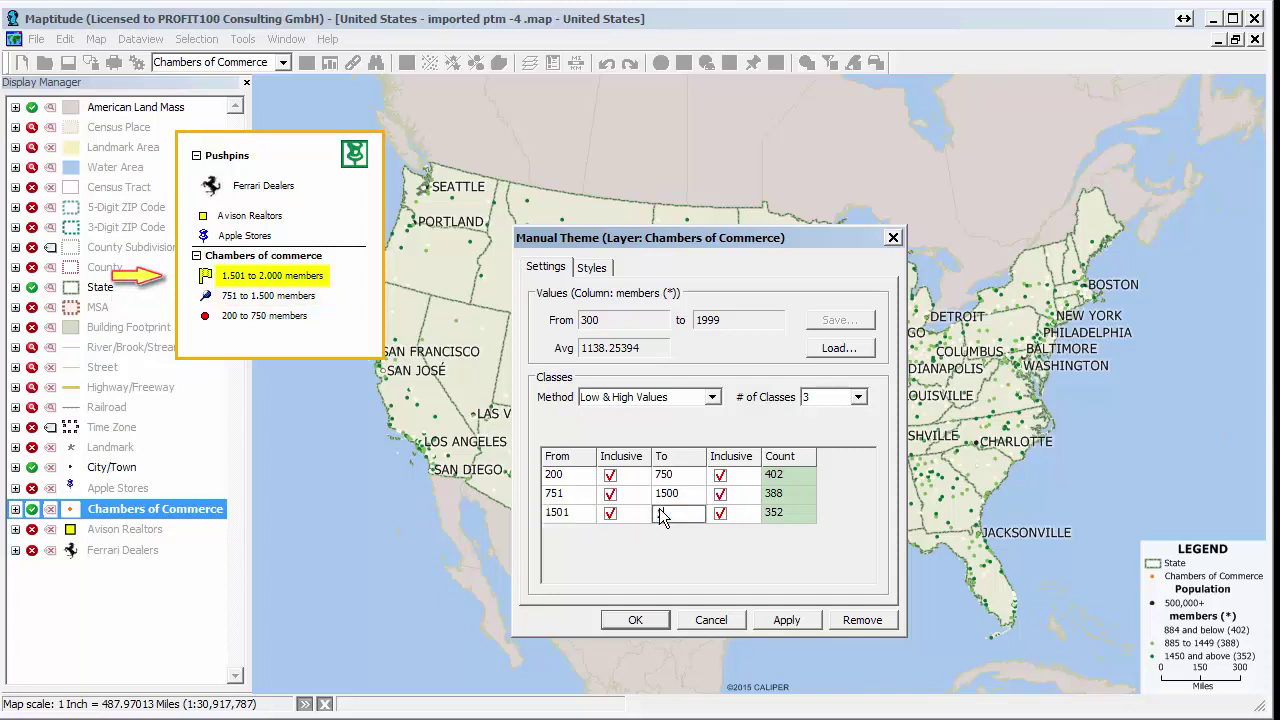
pyautogui.write('000')
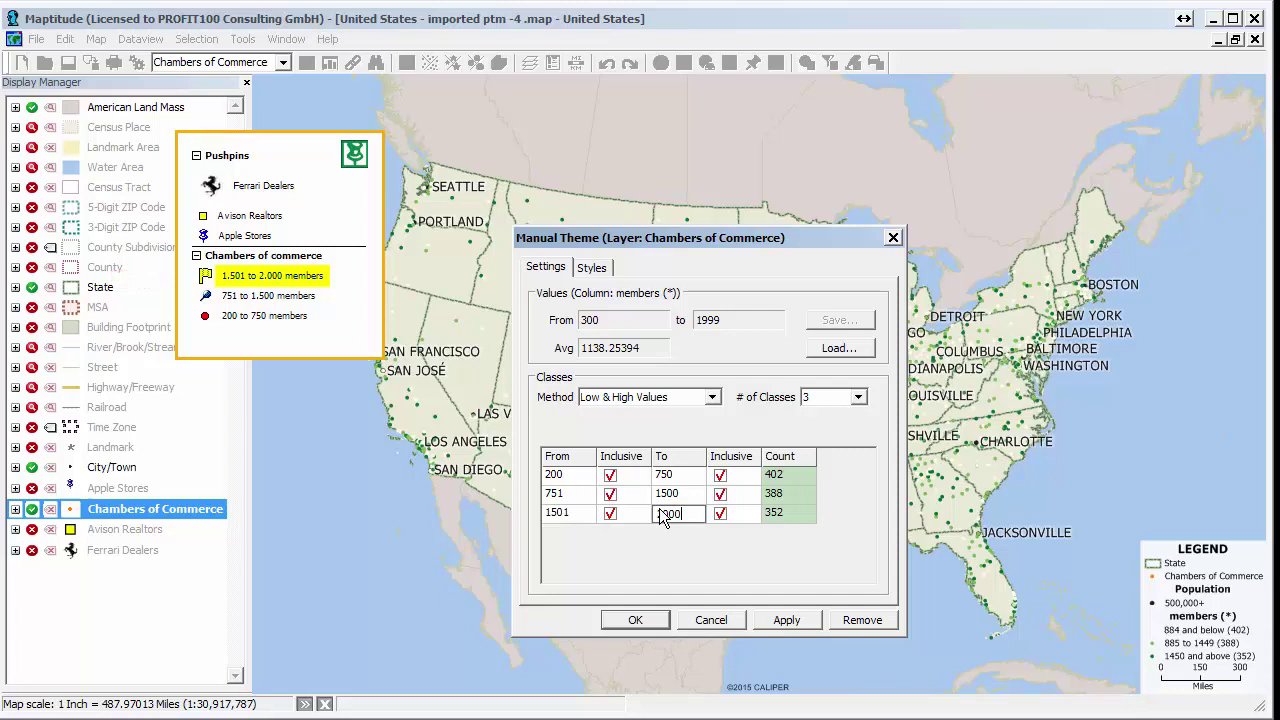
# - Give the 200–750 class the 302-Circle red icon symbol
pyautogui.click(600, 270)
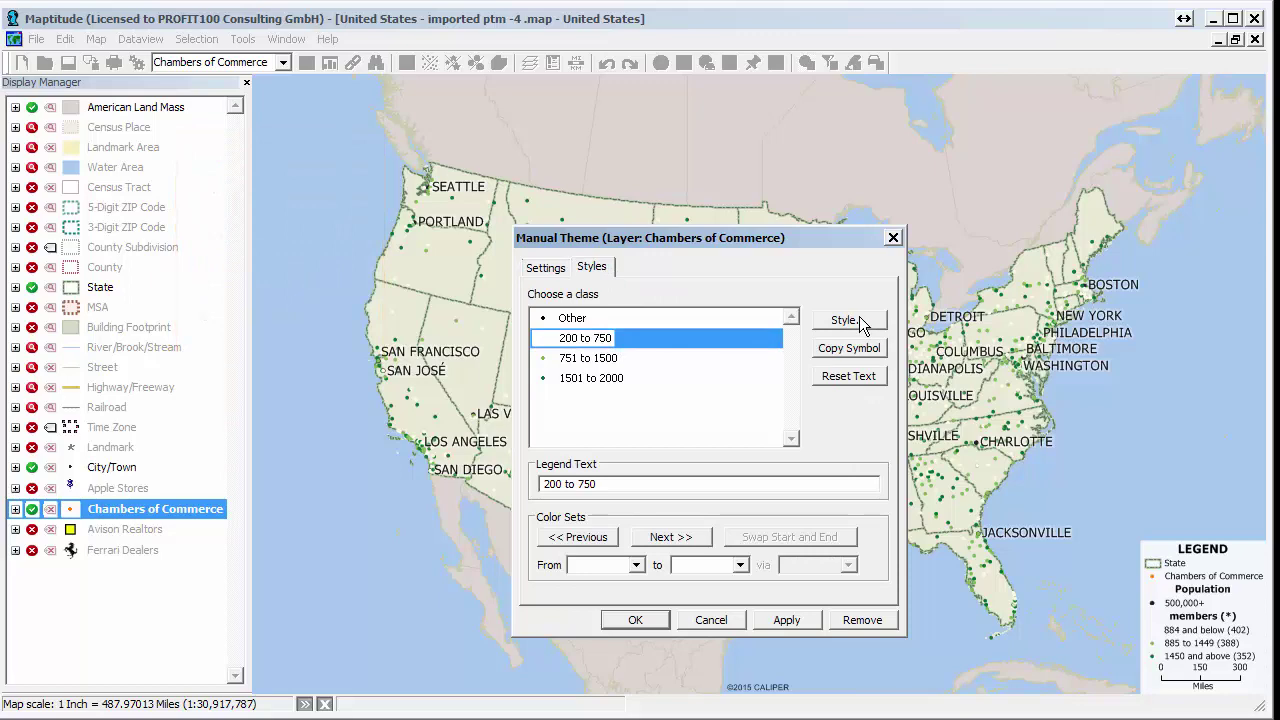
pyautogui.click(858, 320)
pyautogui.click(736, 286)
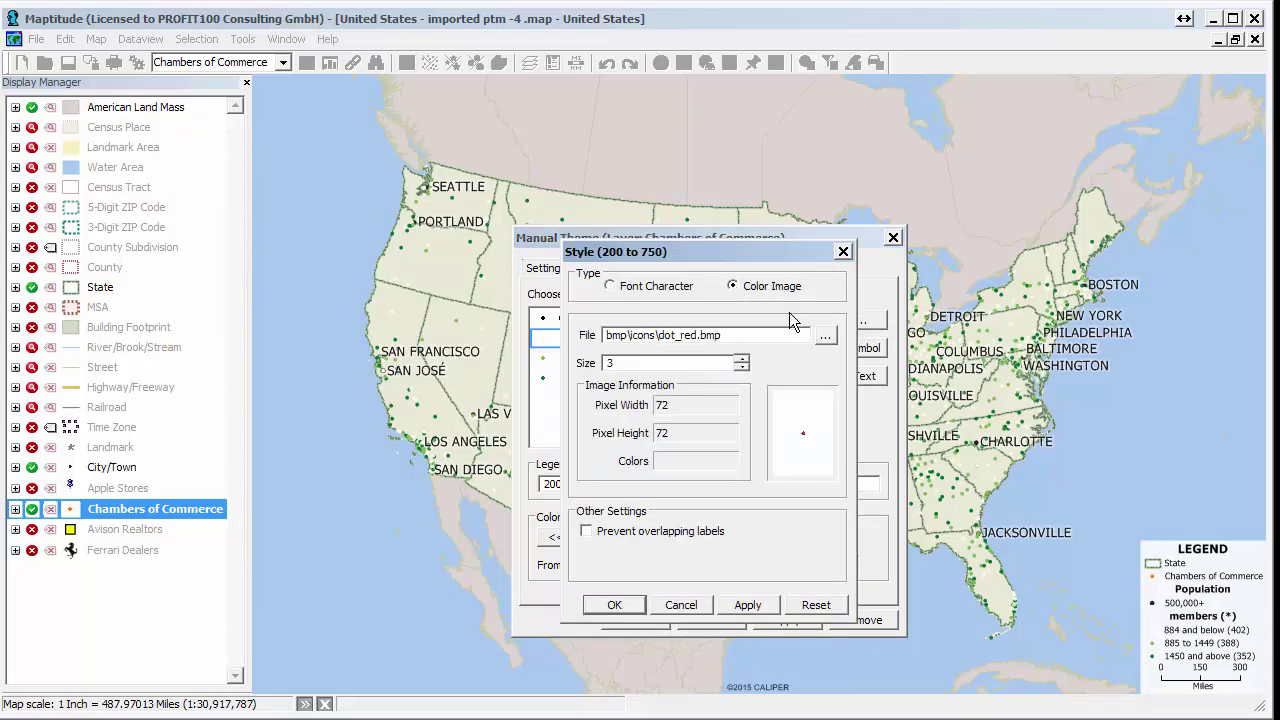
pyautogui.click(825, 335)
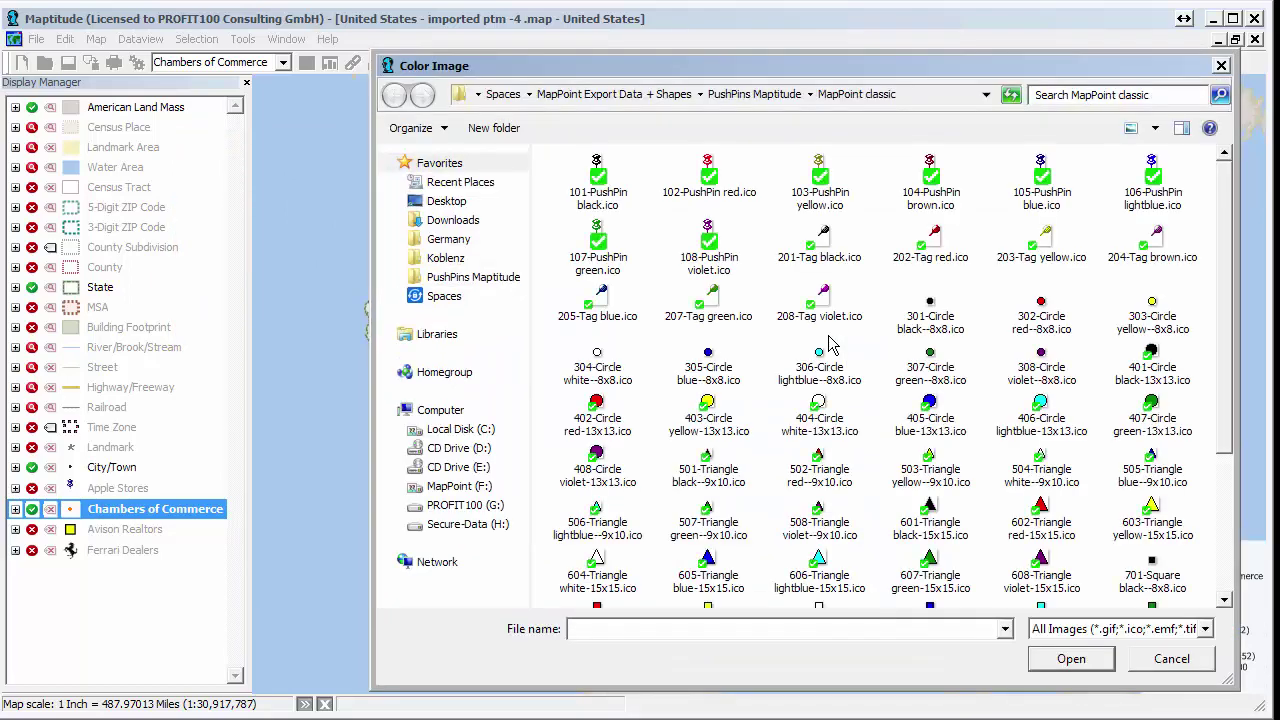
pyautogui.click(1045, 312)
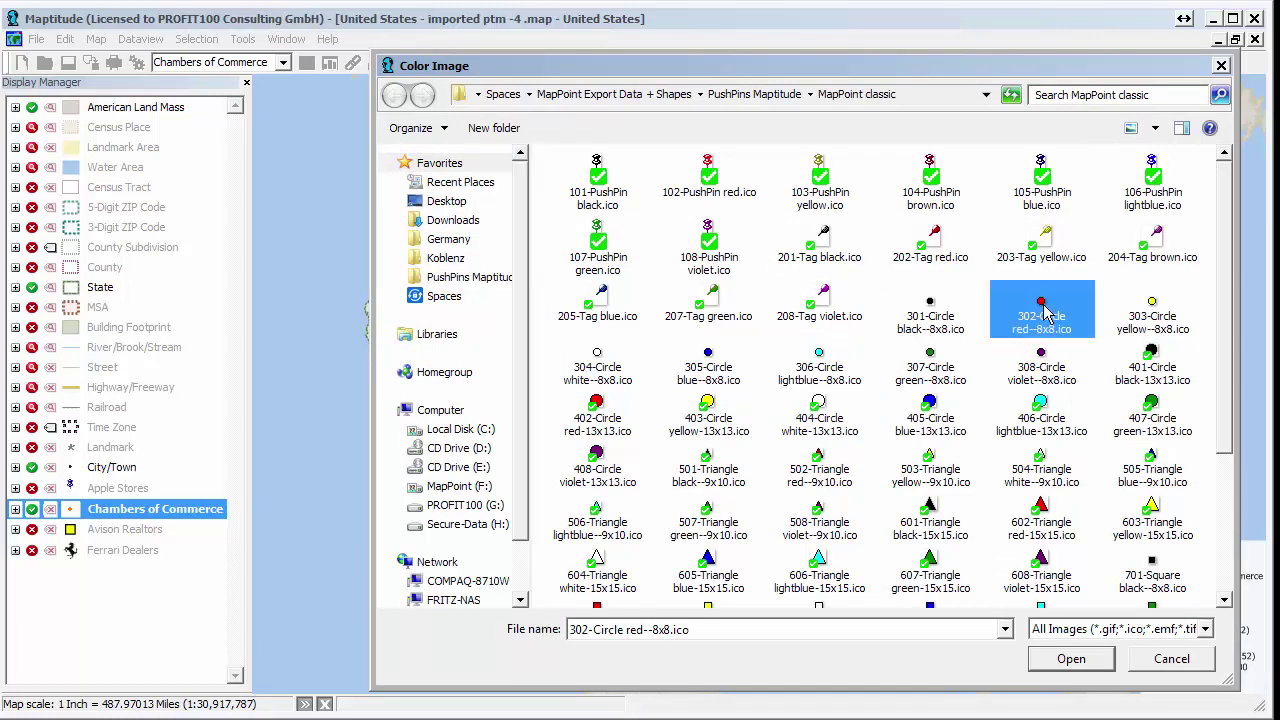
pyautogui.click(1076, 660)
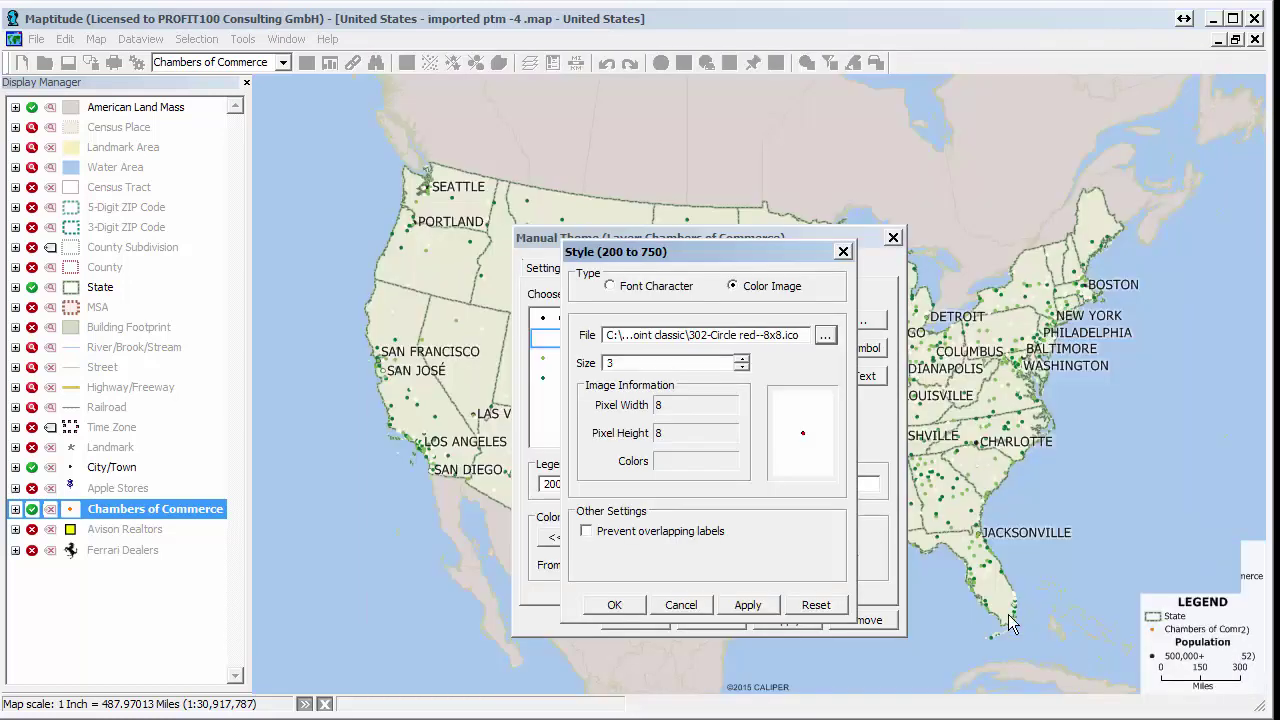
pyautogui.moveTo(612, 363); pyautogui.dragTo(580, 365)
pyautogui.click(614, 604)
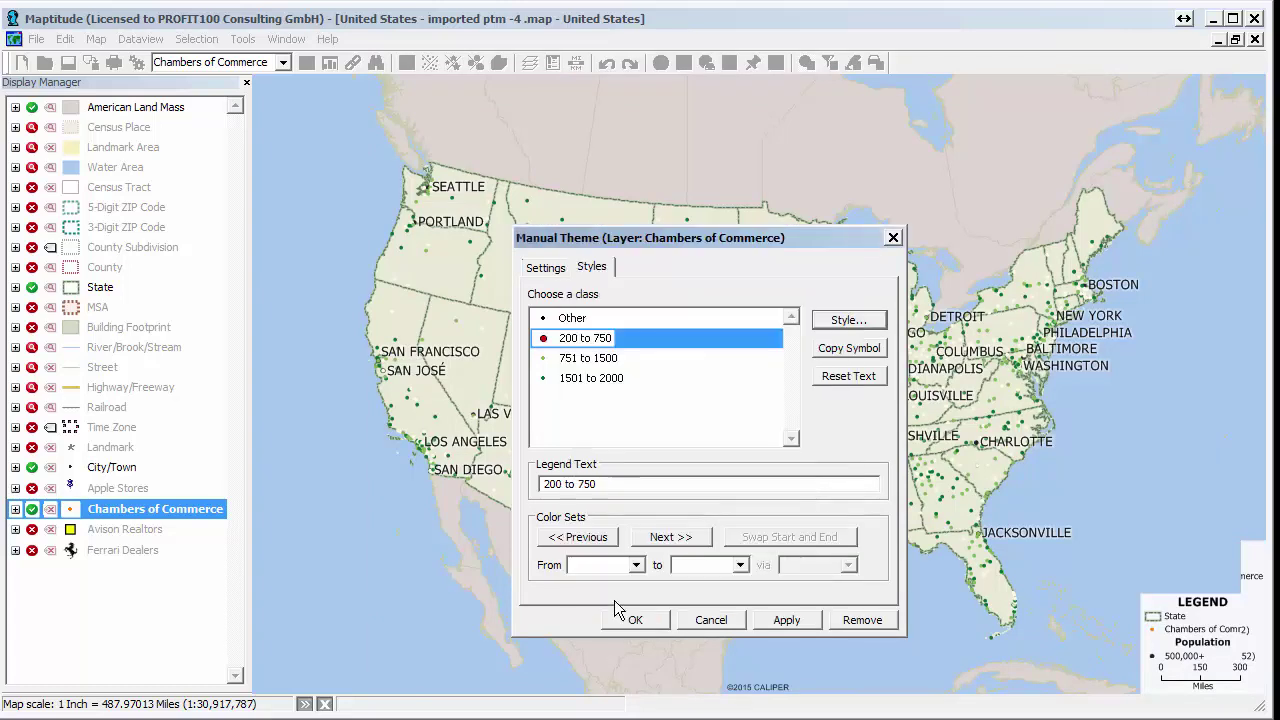
# - Give the 751–1500 class the 205-Tag blue icon symbol
pyautogui.click(588, 360)
pyautogui.click(849, 321)
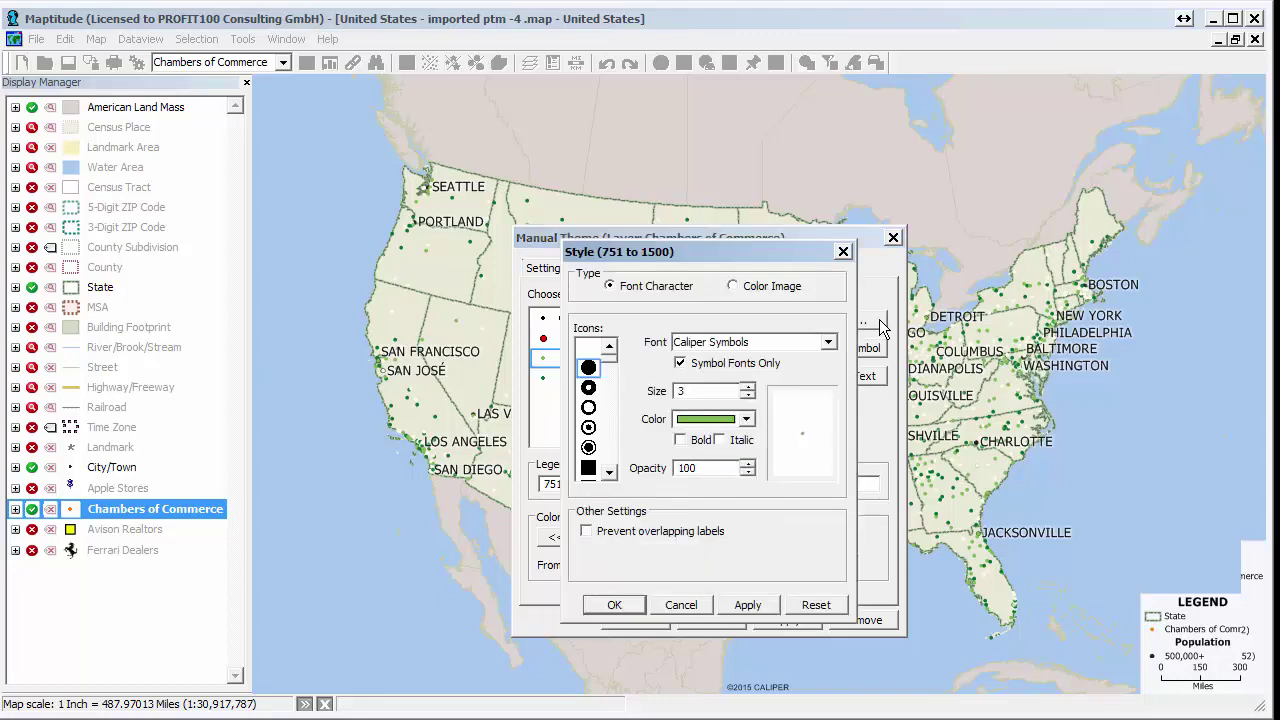
pyautogui.click(736, 286)
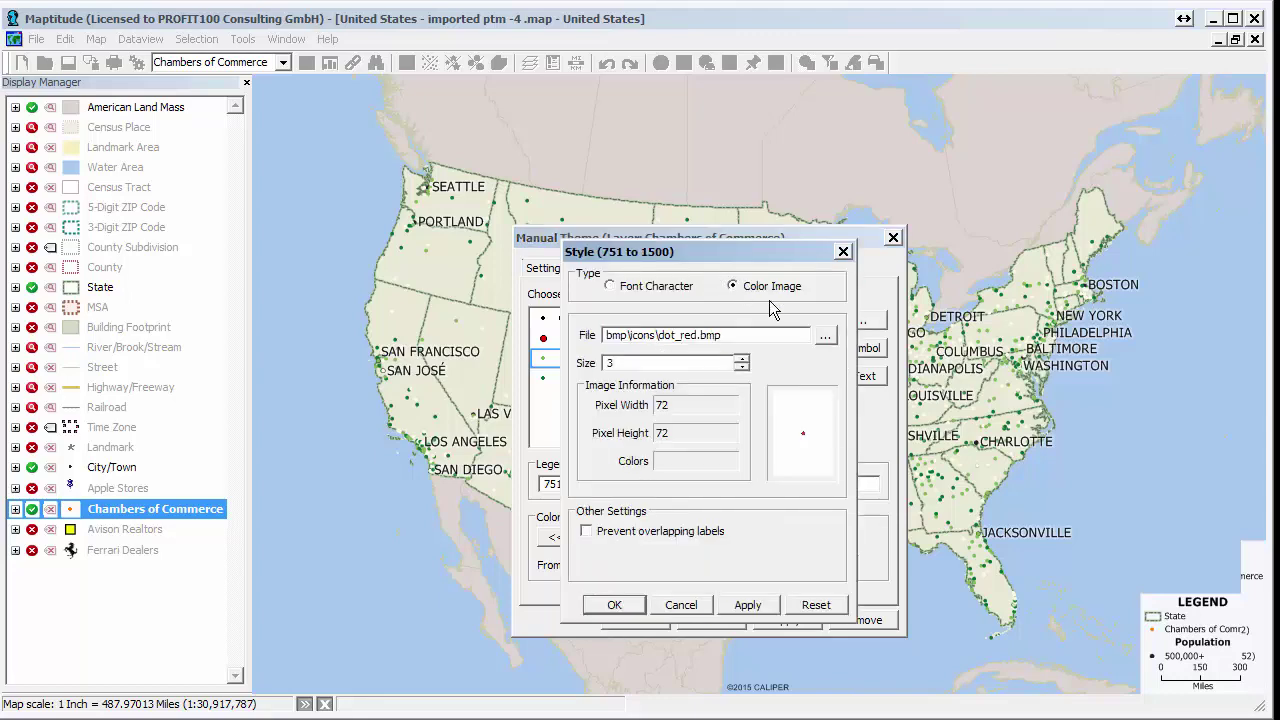
pyautogui.click(826, 338)
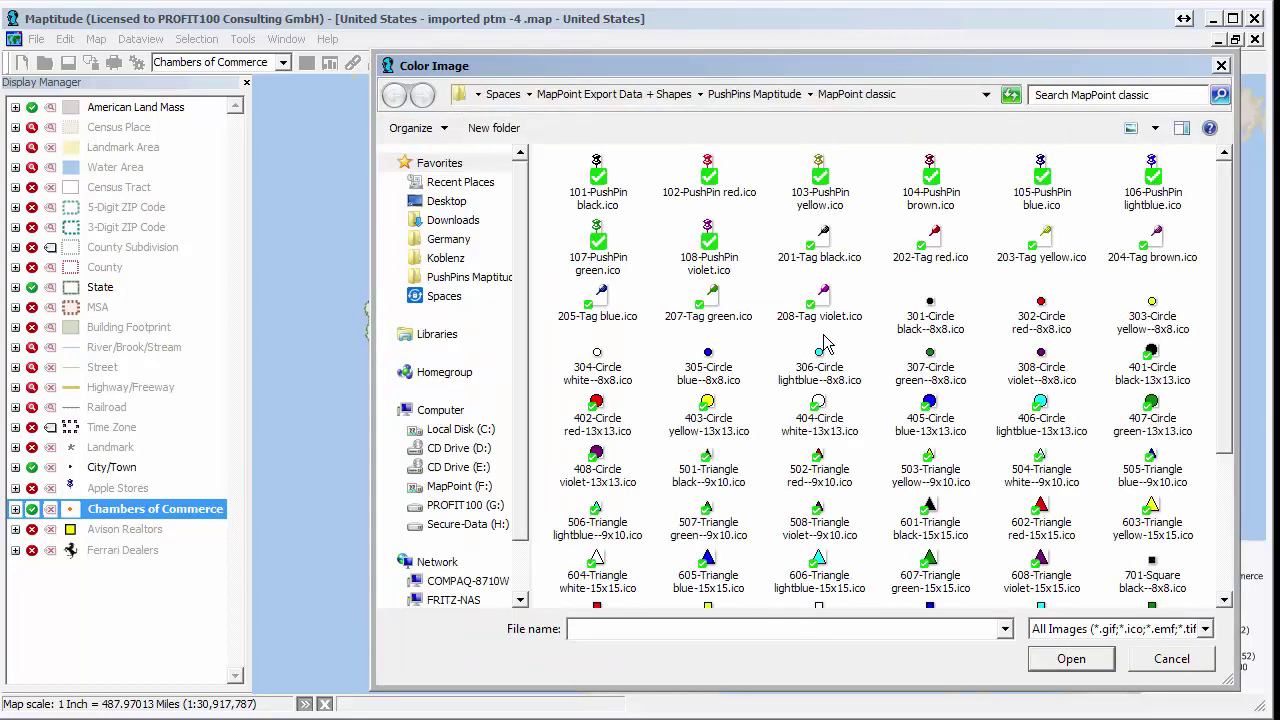
pyautogui.click(603, 303)
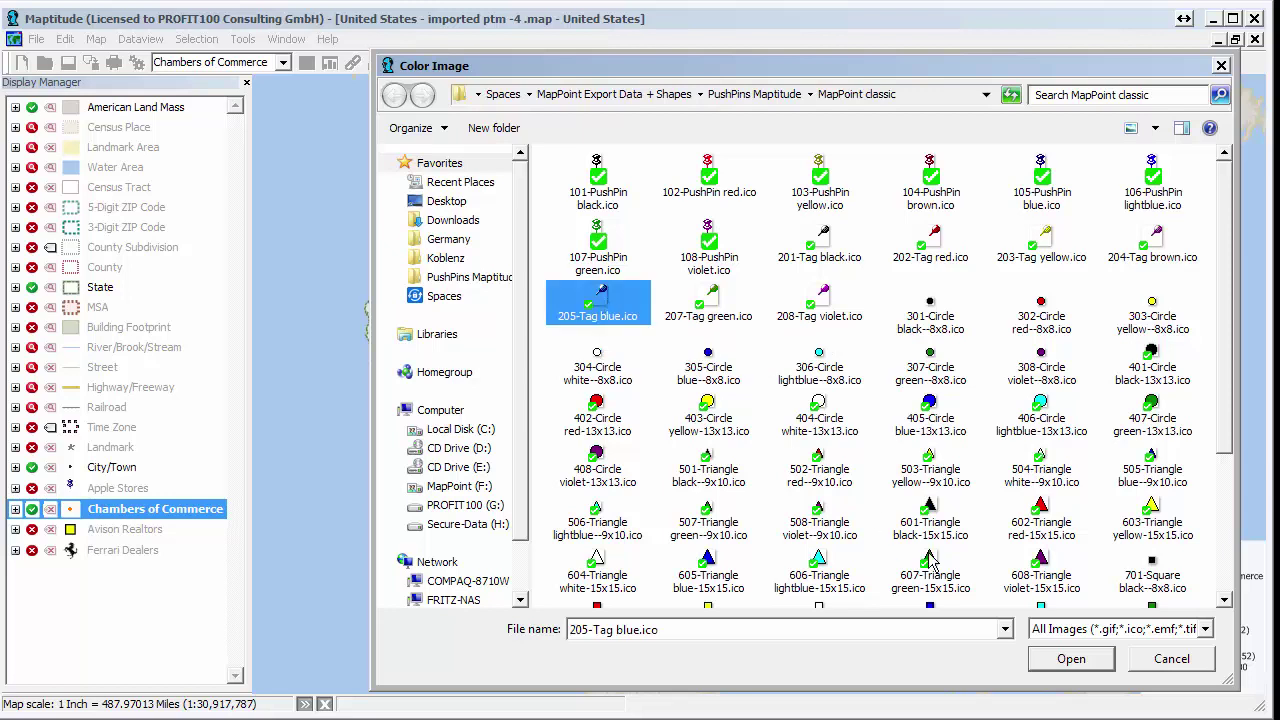
pyautogui.click(1070, 668)
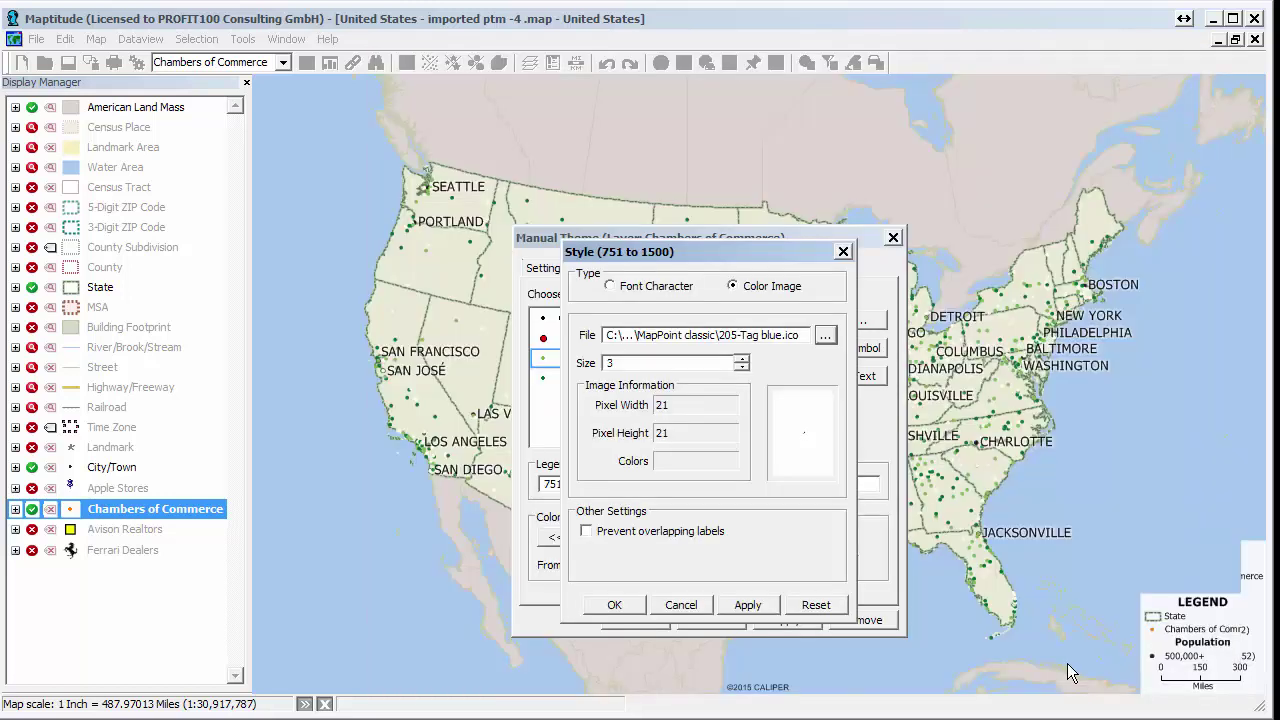
pyautogui.doubleClick(598, 363)
pyautogui.write('14')
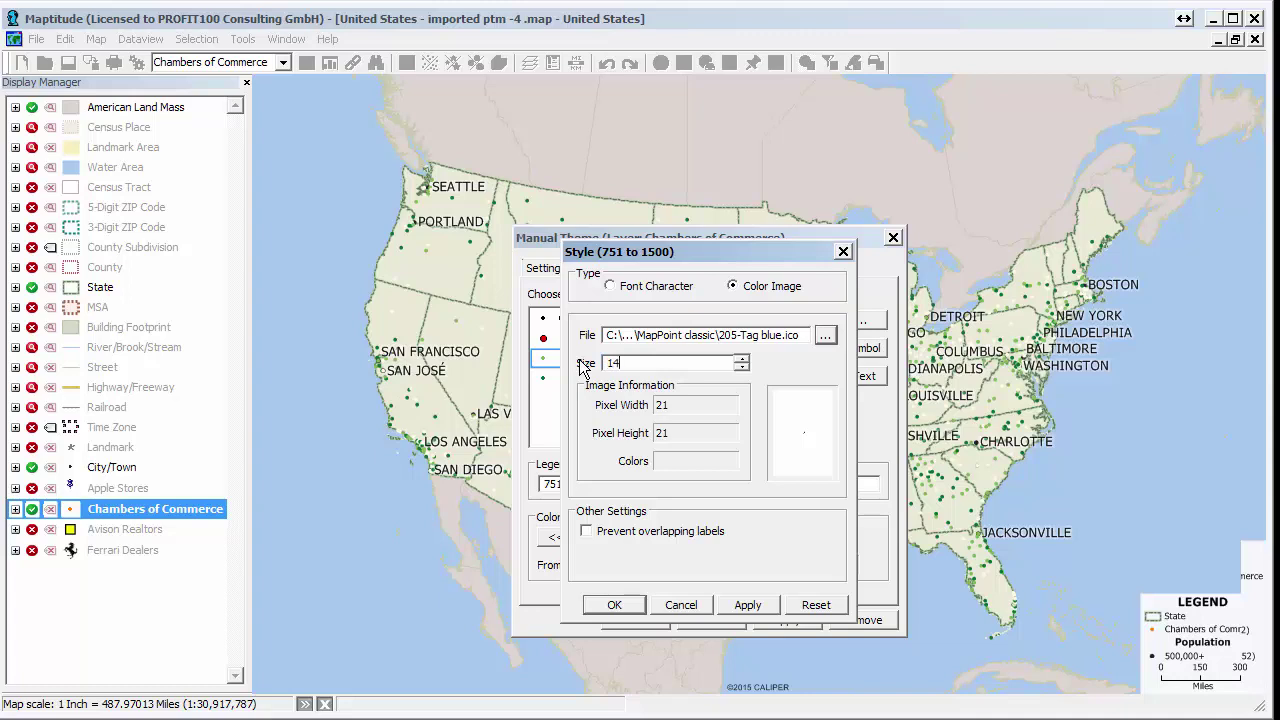
pyautogui.click(614, 605)
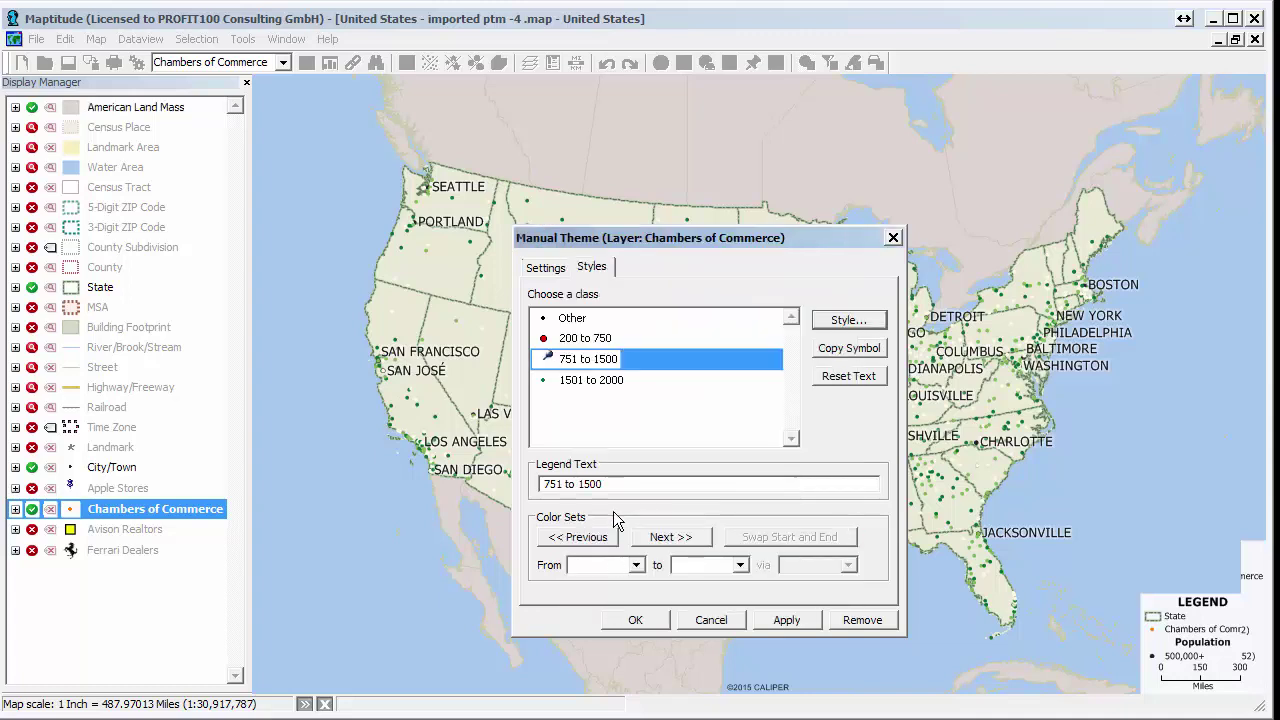
# - Give the 1501–2000 class the 903-Flag yellow icon and adjust its size
pyautogui.click(594, 380)
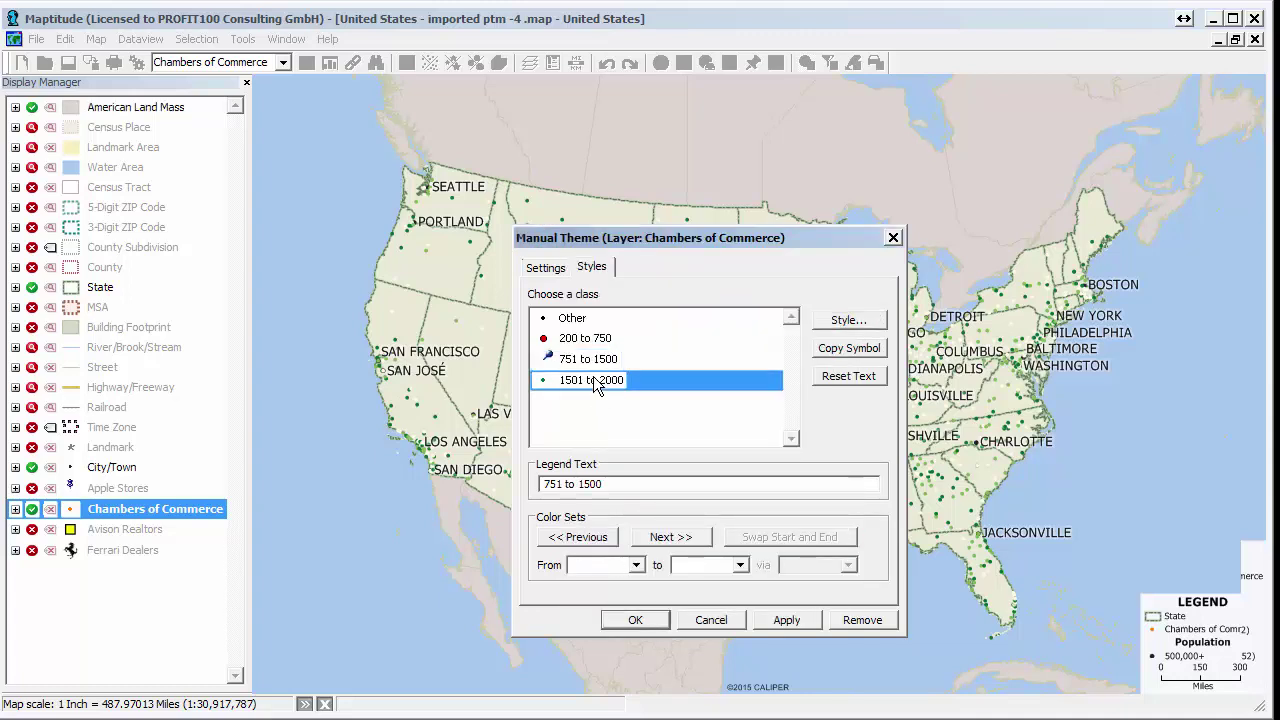
pyautogui.click(856, 324)
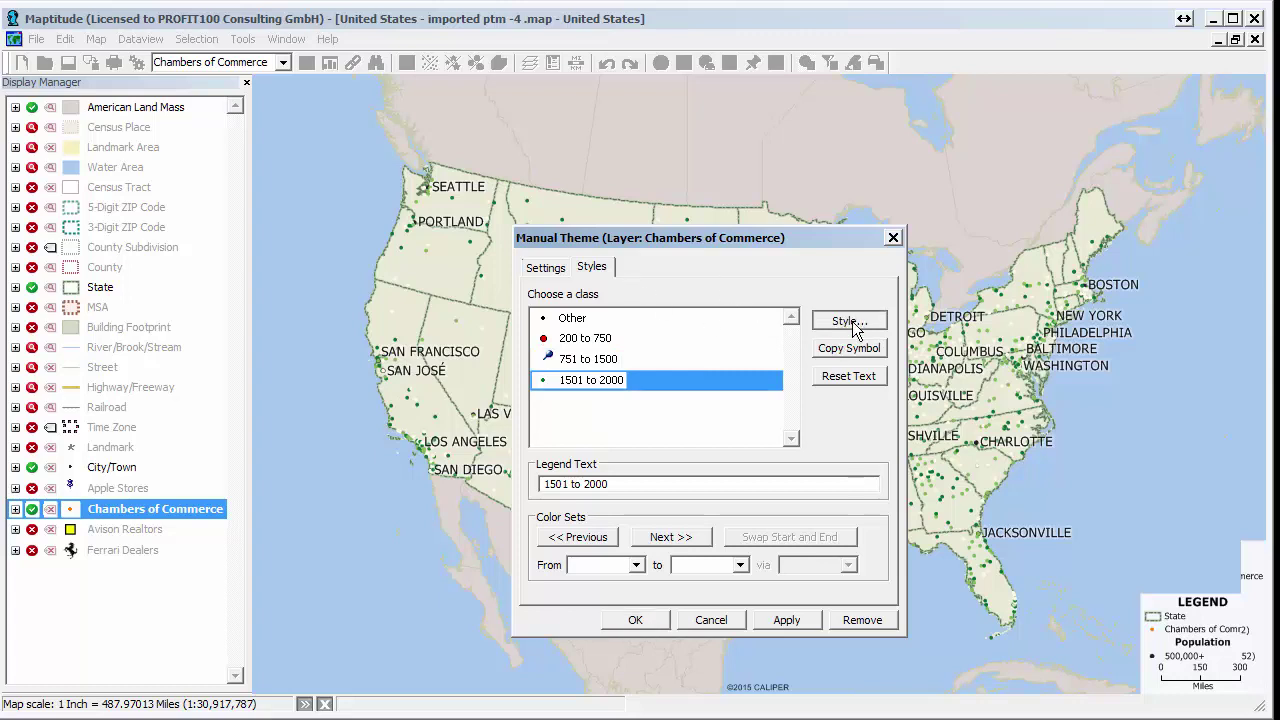
pyautogui.click(734, 287)
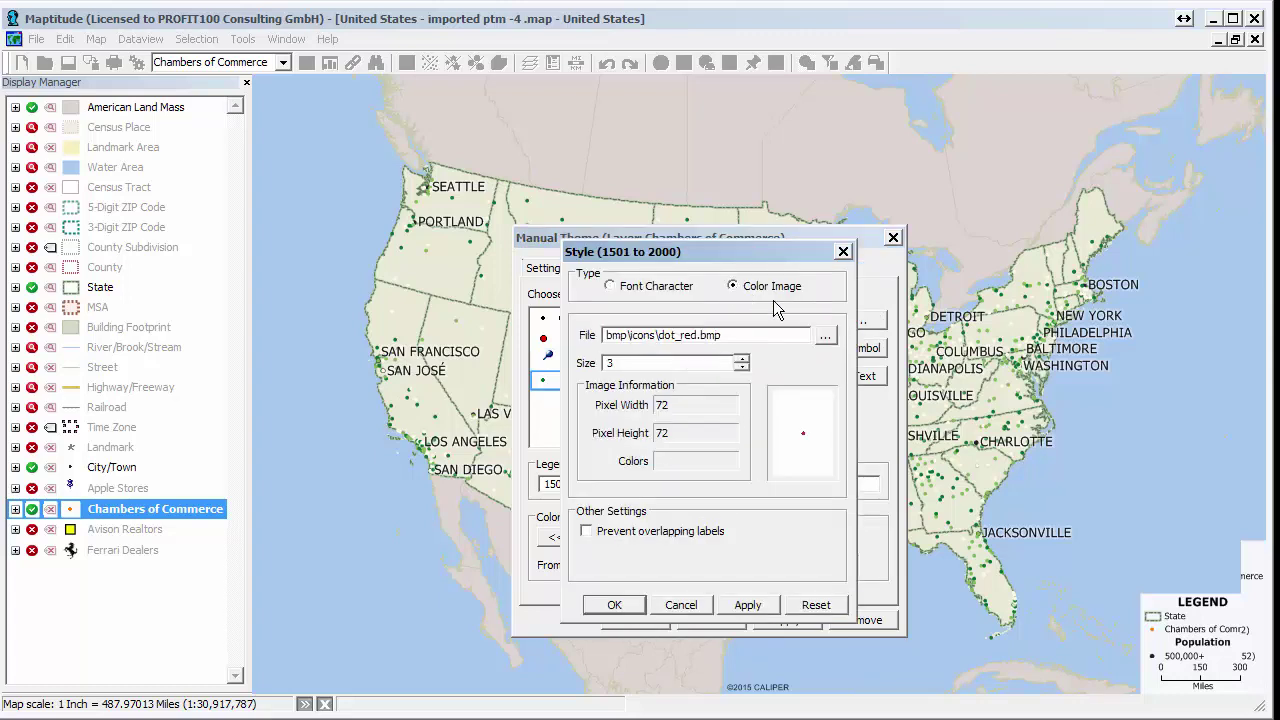
pyautogui.click(826, 334)
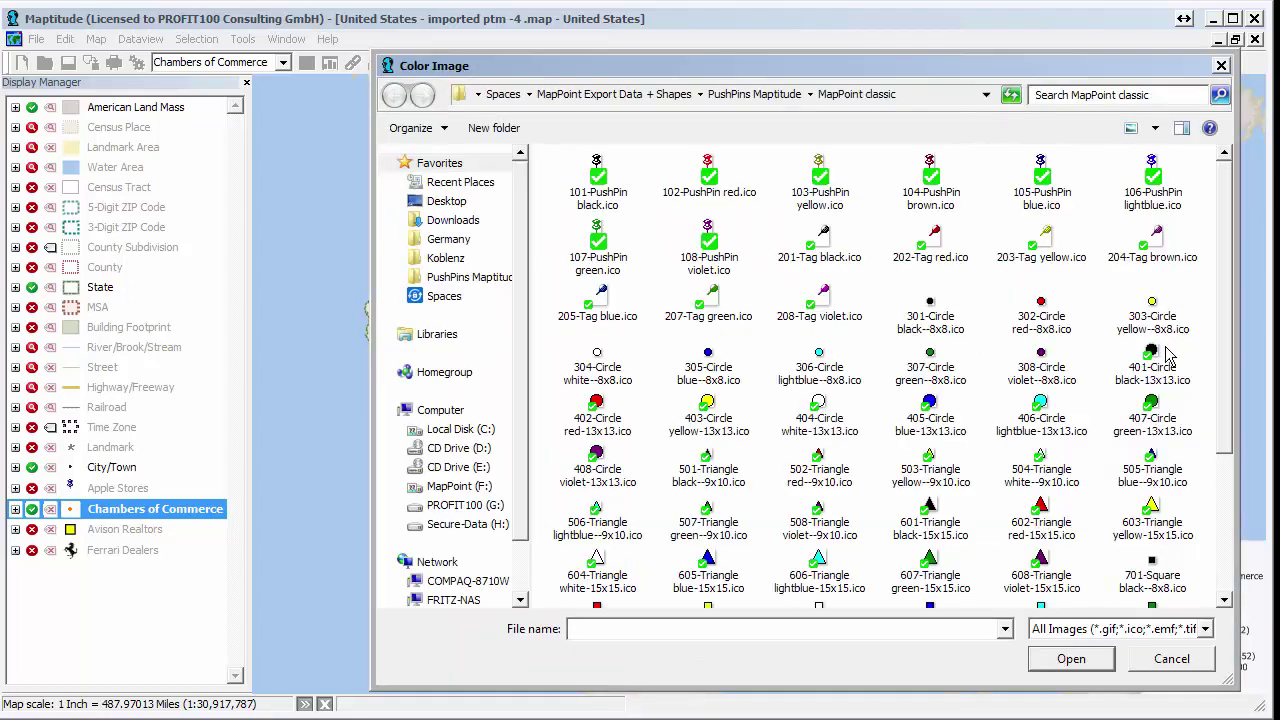
pyautogui.moveTo(1220, 355); pyautogui.dragTo(1212, 580)
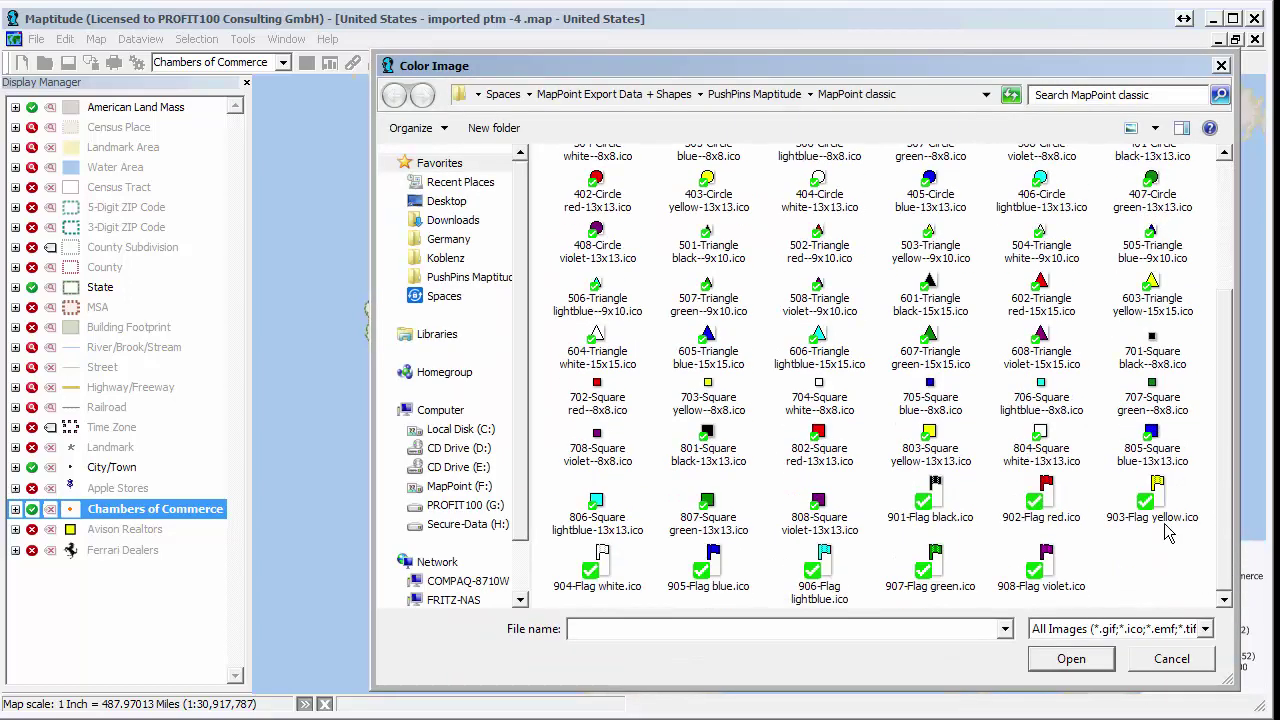
pyautogui.click(1157, 495)
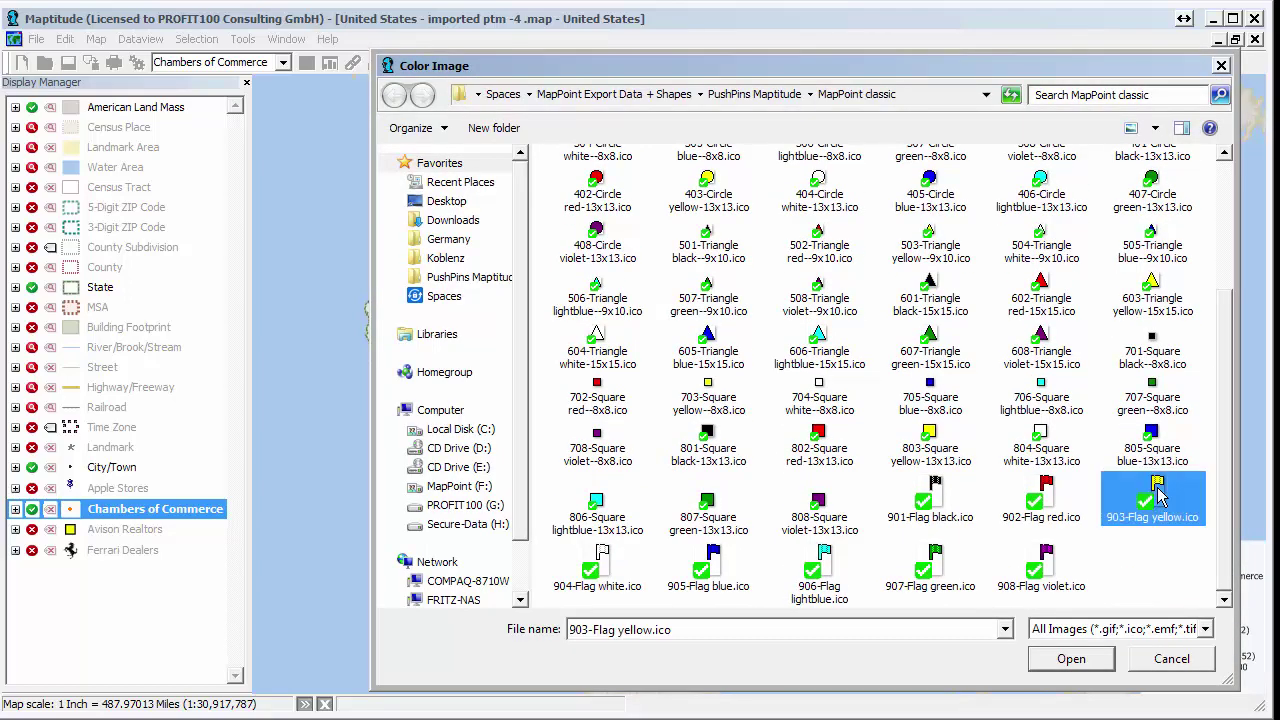
pyautogui.click(1062, 662)
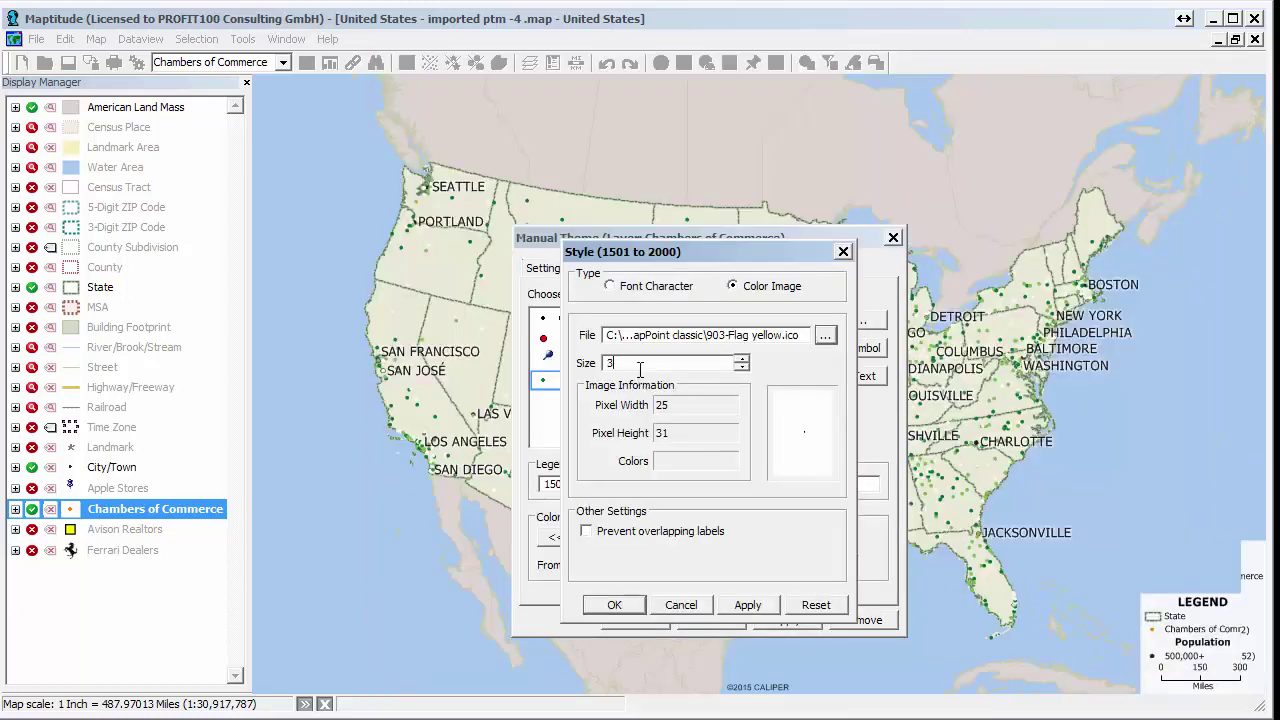
pyautogui.moveTo(642, 365); pyautogui.dragTo(590, 367)
pyautogui.write('20')
pyautogui.click(610, 606)
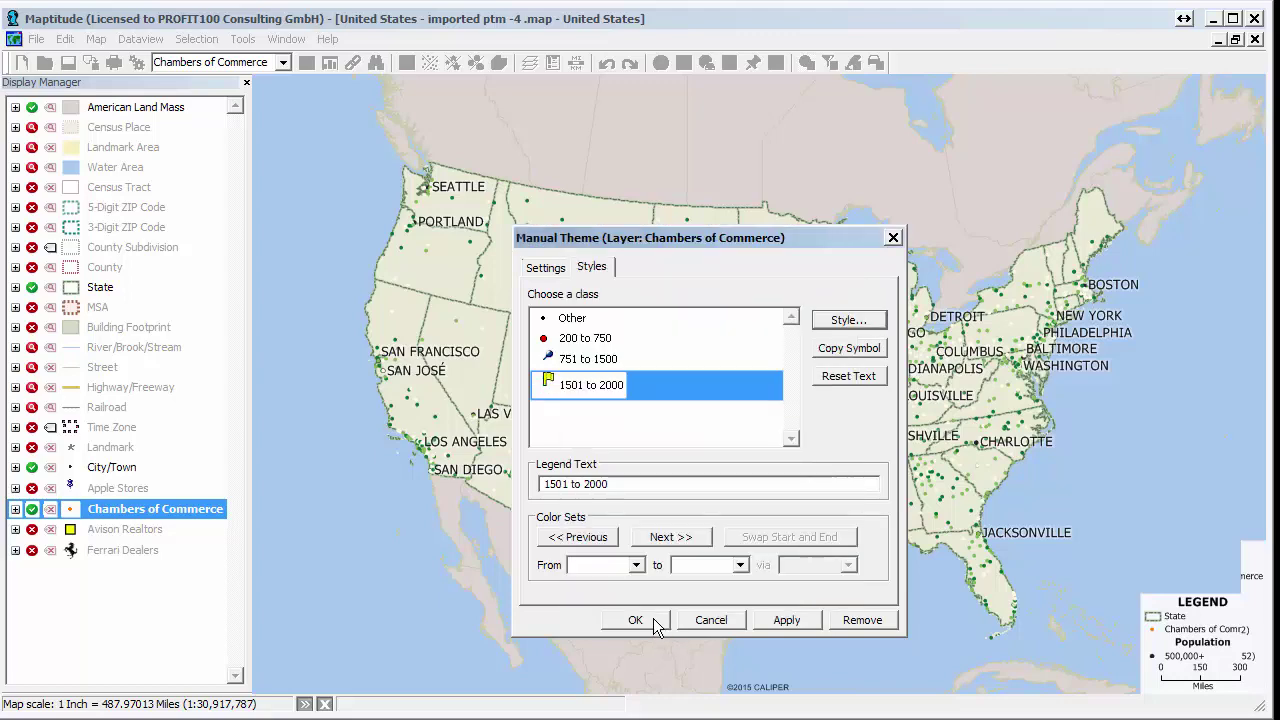
# - Apply the class symbols and inspect the members theme classes under Chambers of Commerce
pyautogui.click(655, 624)
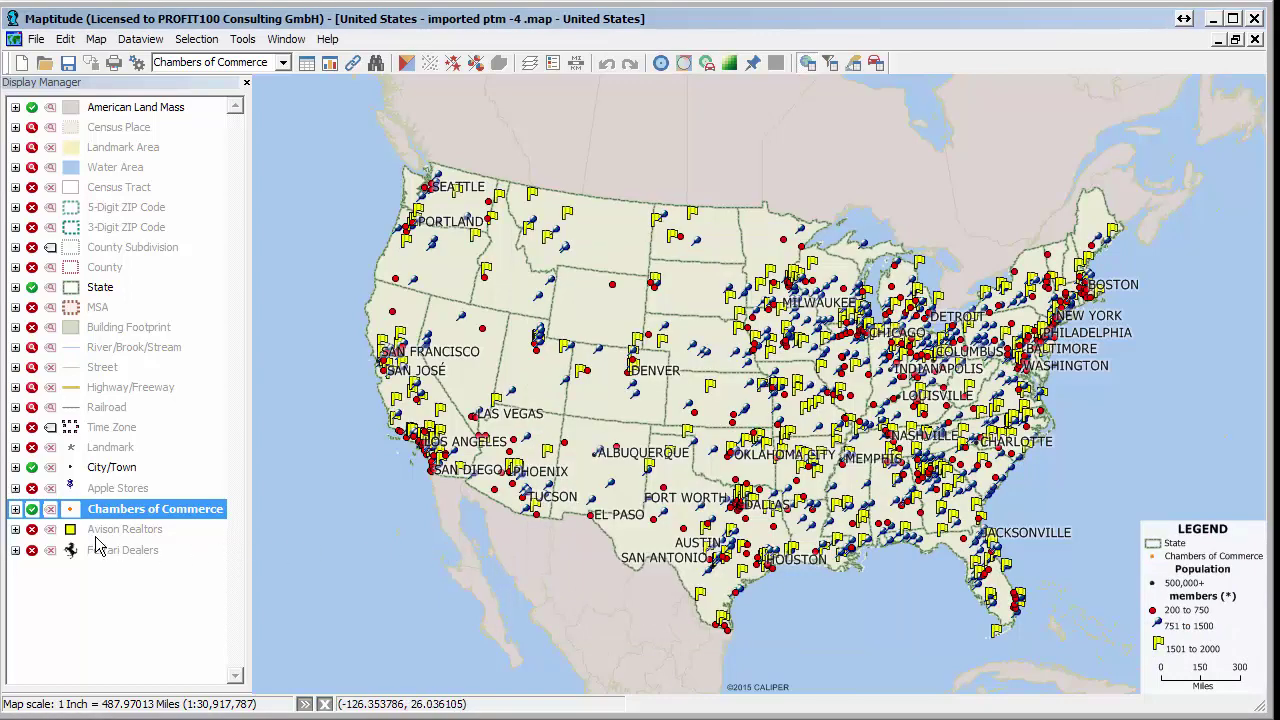
pyautogui.click(15, 510)
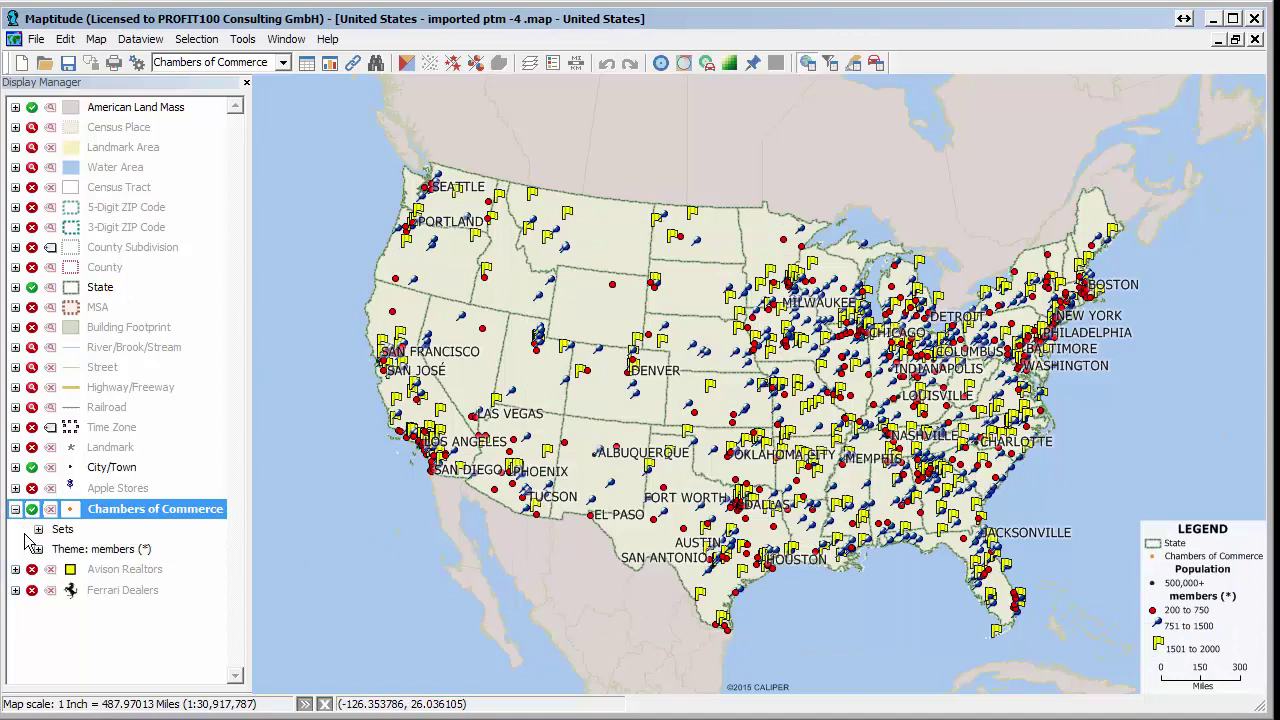
pyautogui.click(38, 550)
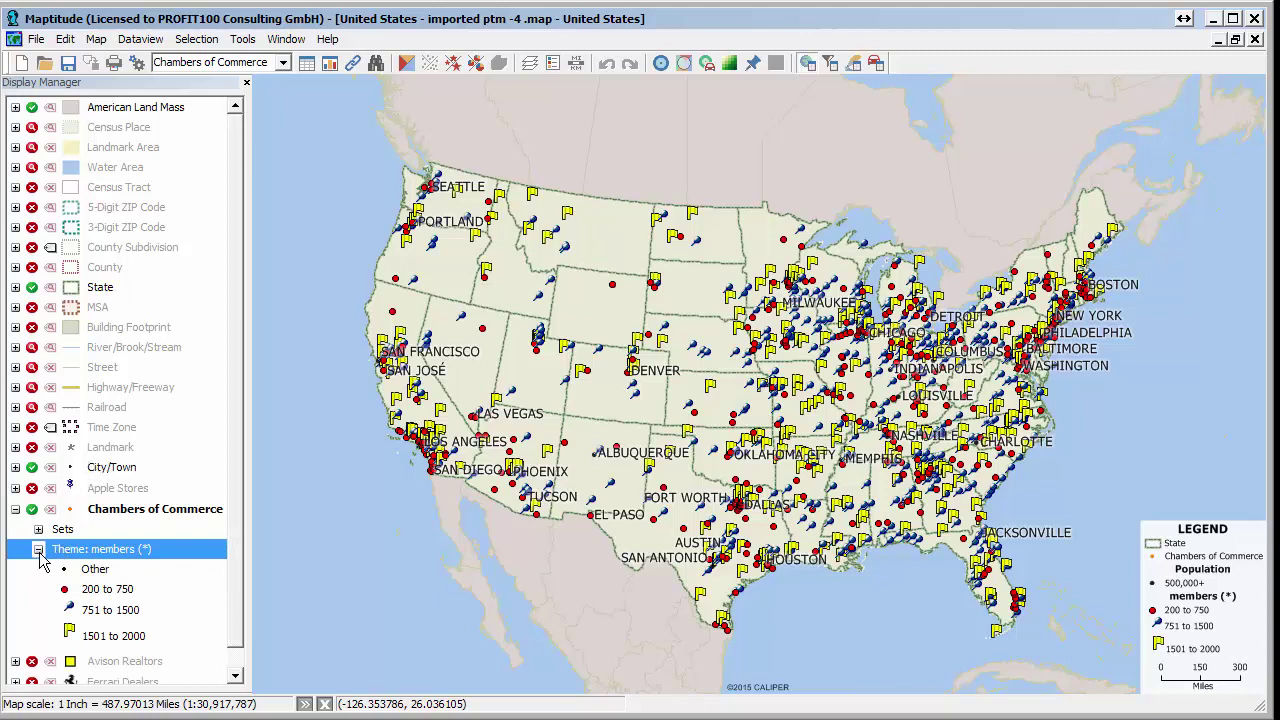
pyautogui.click(38, 549)
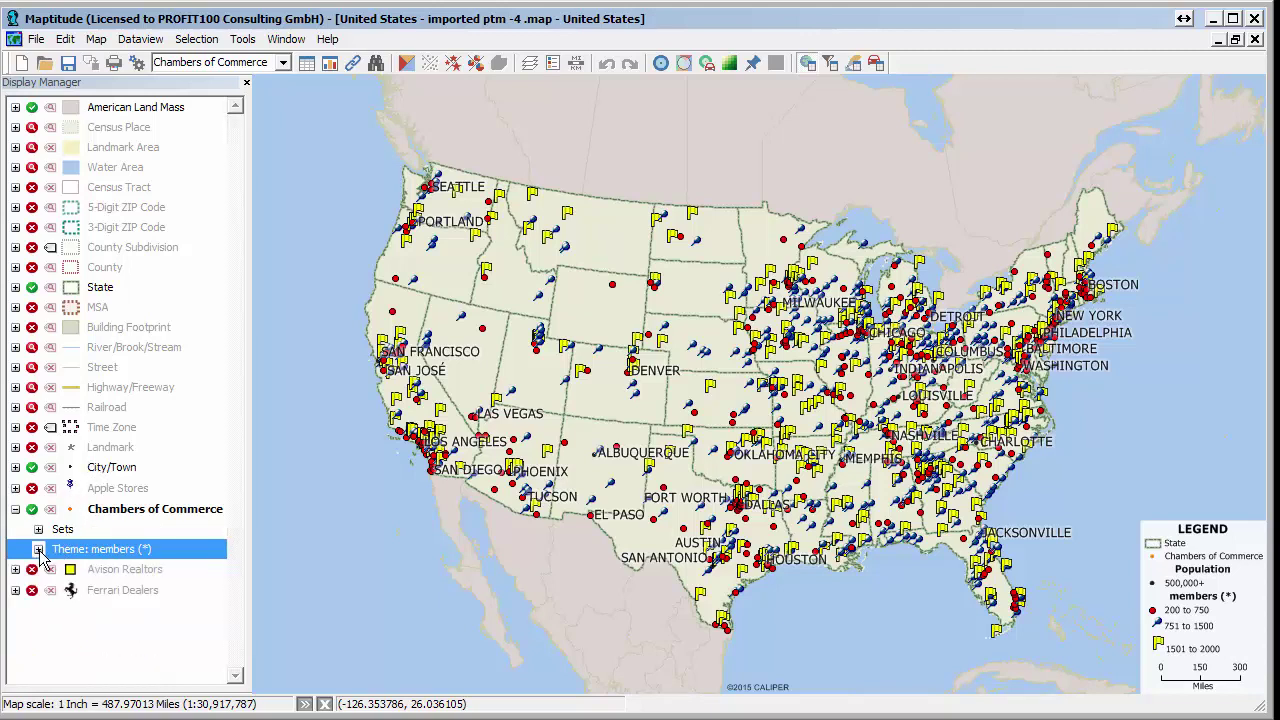
# - Create four selection sets from the members theme using Select by Theme
pyautogui.click(205, 40)
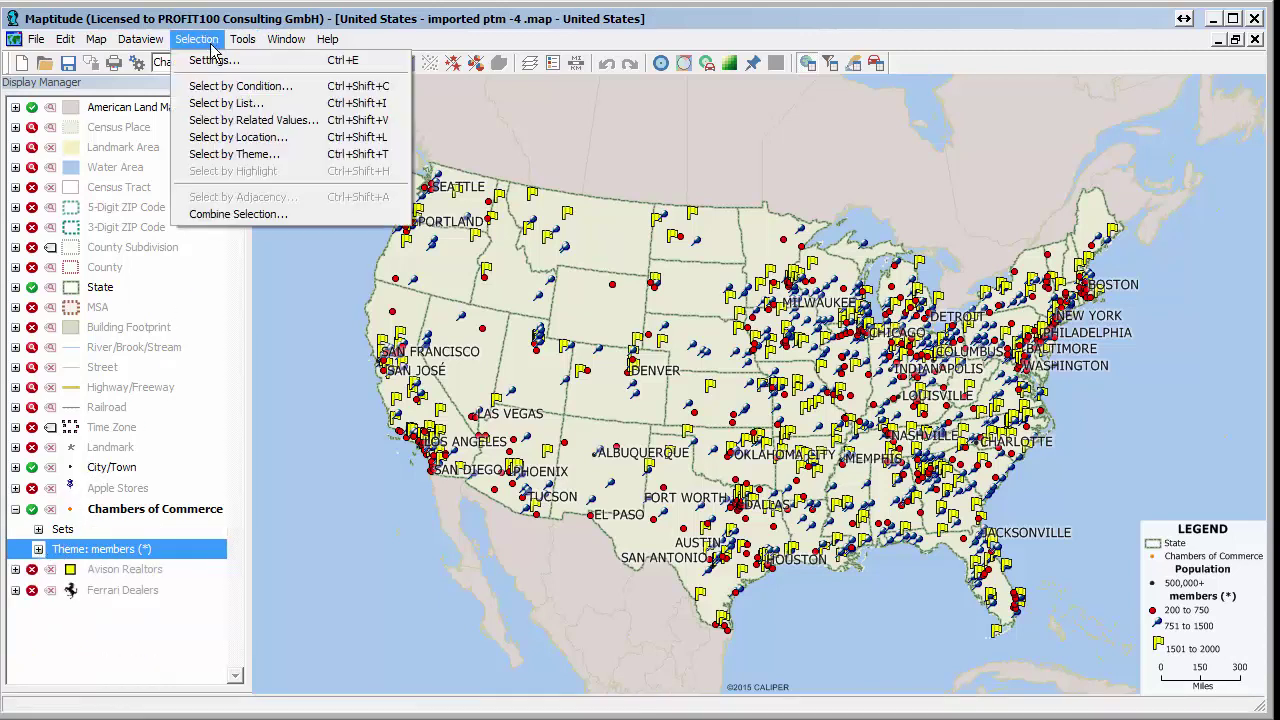
pyautogui.click(238, 154)
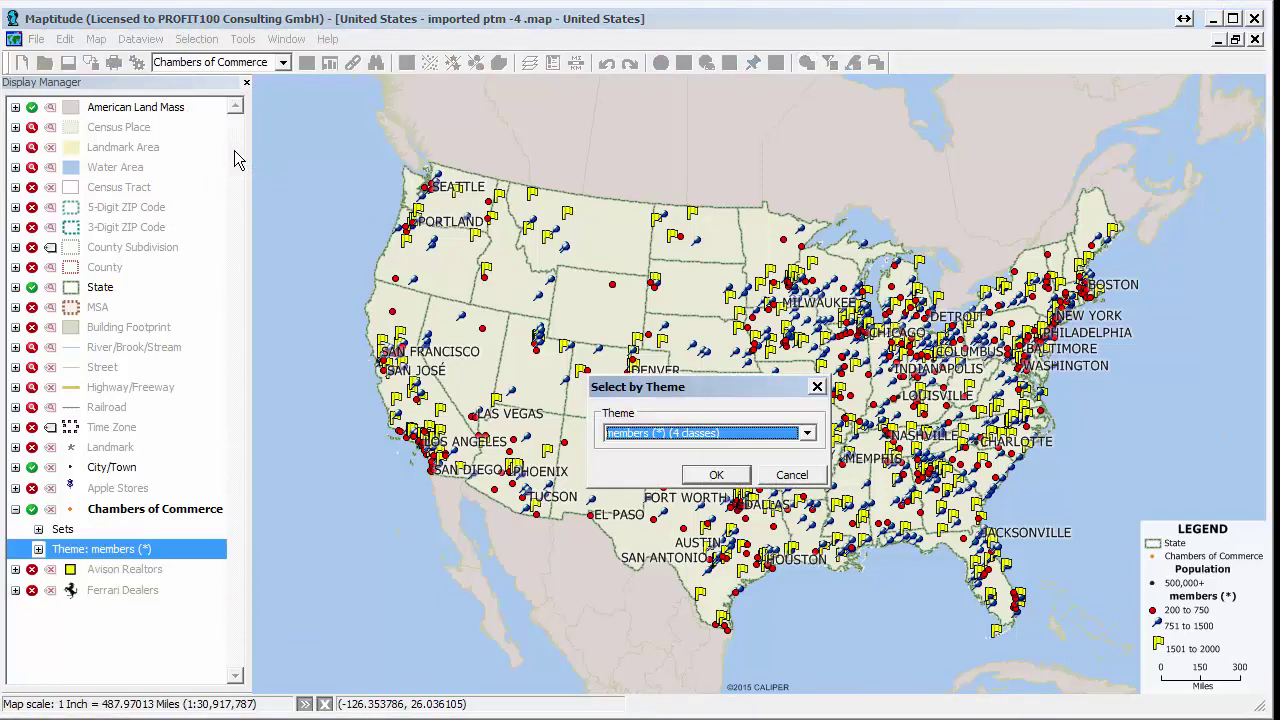
pyautogui.click(716, 476)
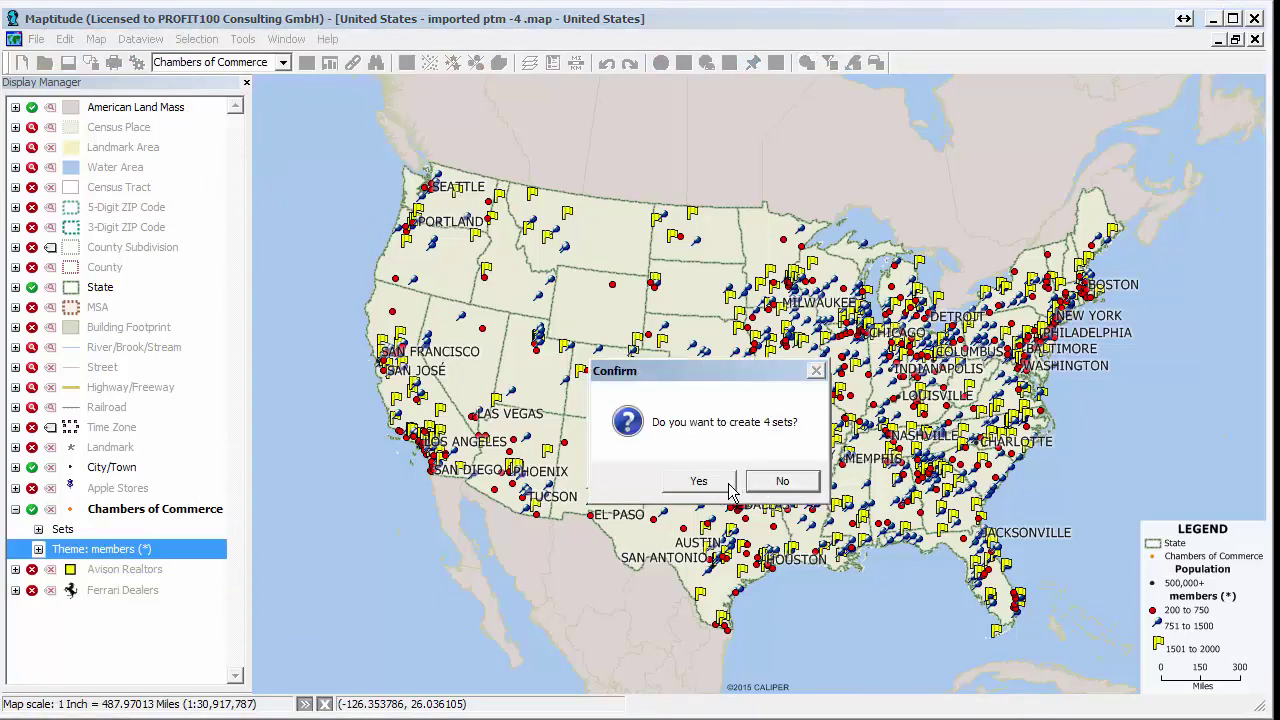
pyautogui.click(698, 481)
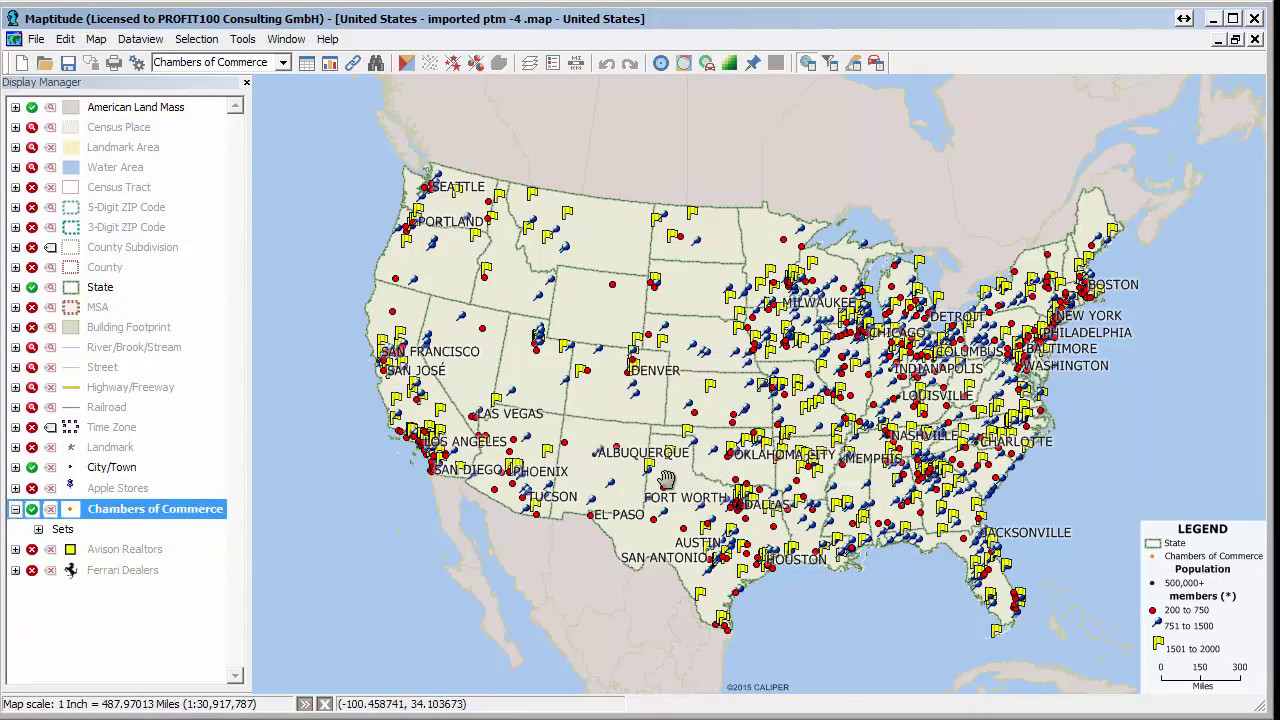
pyautogui.click(39, 530)
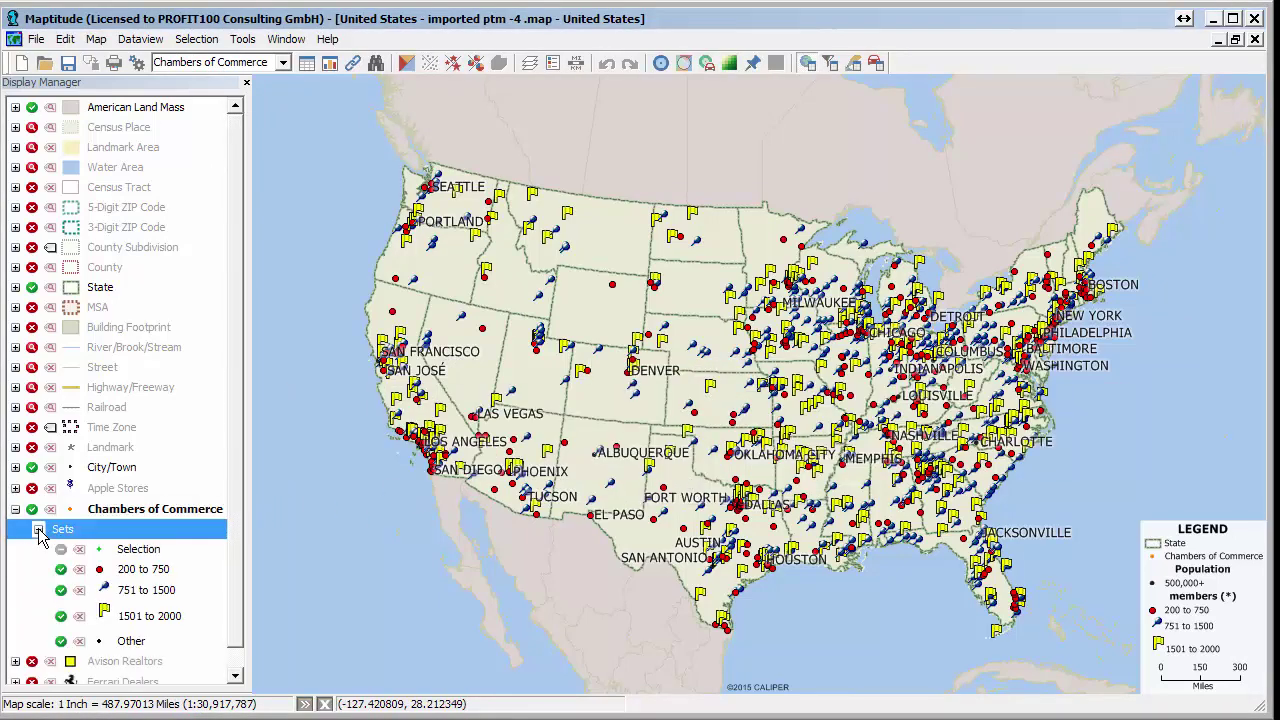
# - Drop the empty Other selection set from Chambers of Commerce
pyautogui.doubleClick(62, 531)
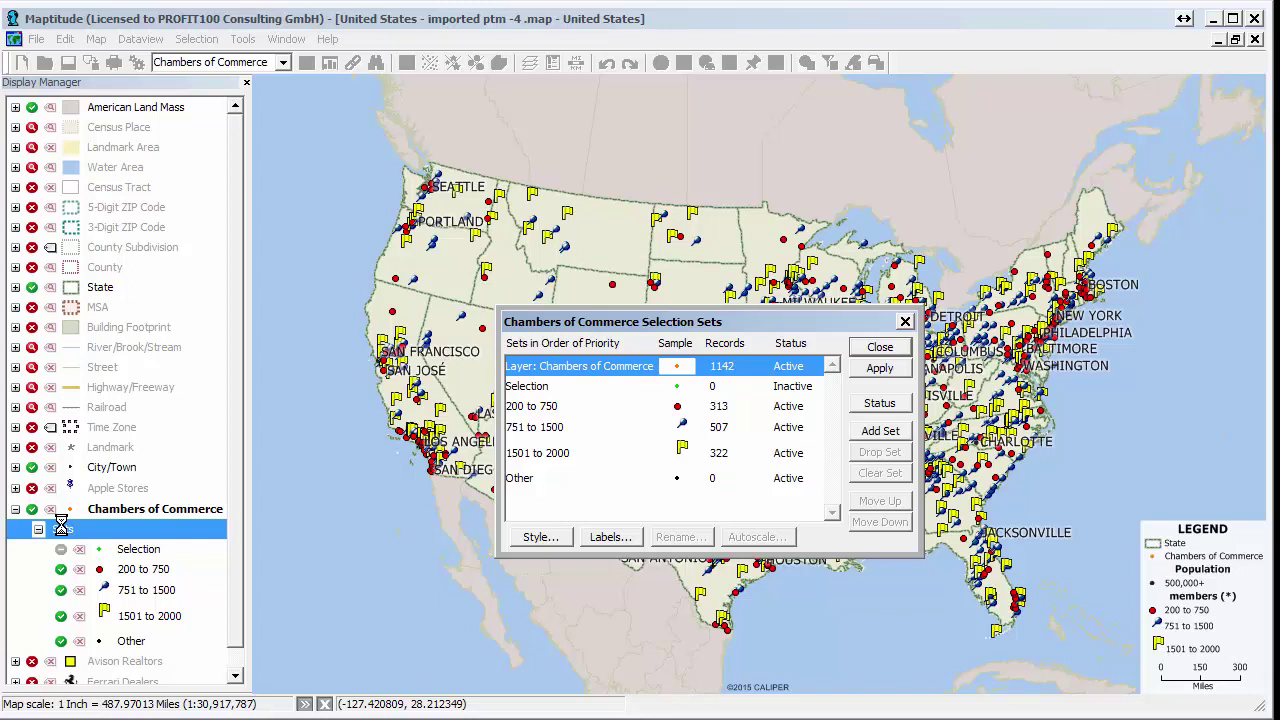
pyautogui.click(679, 482)
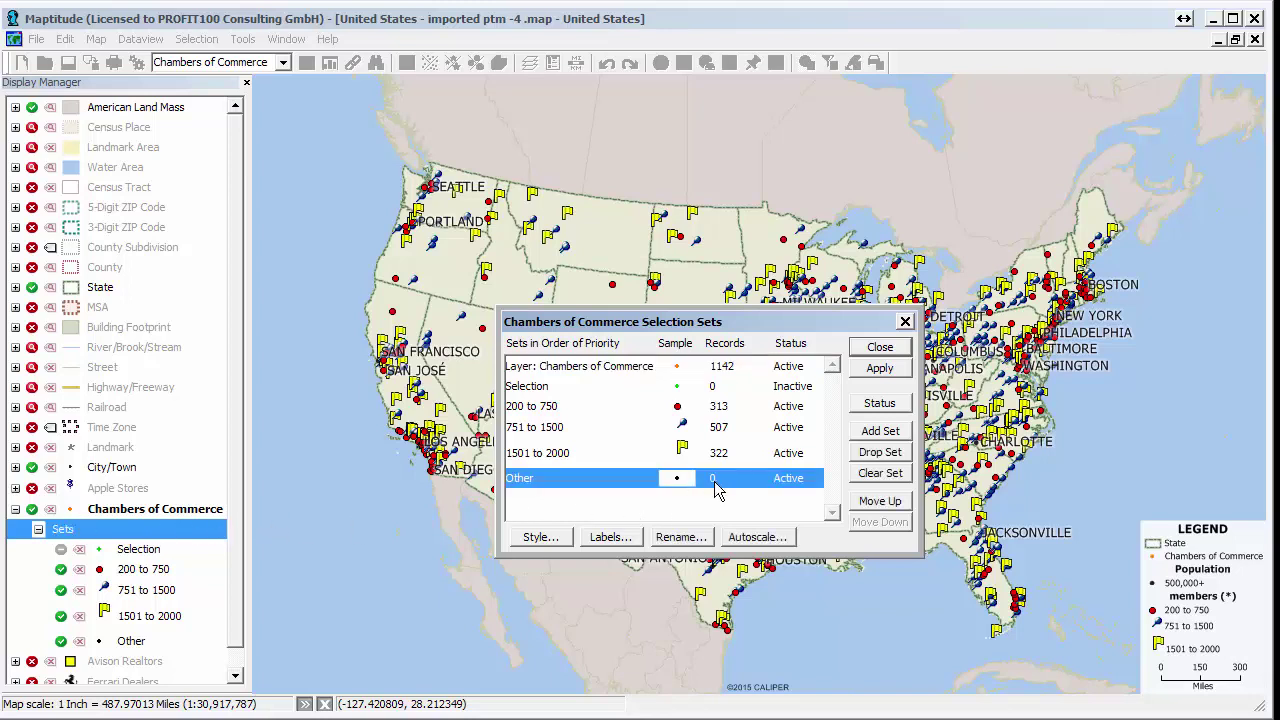
pyautogui.click(876, 453)
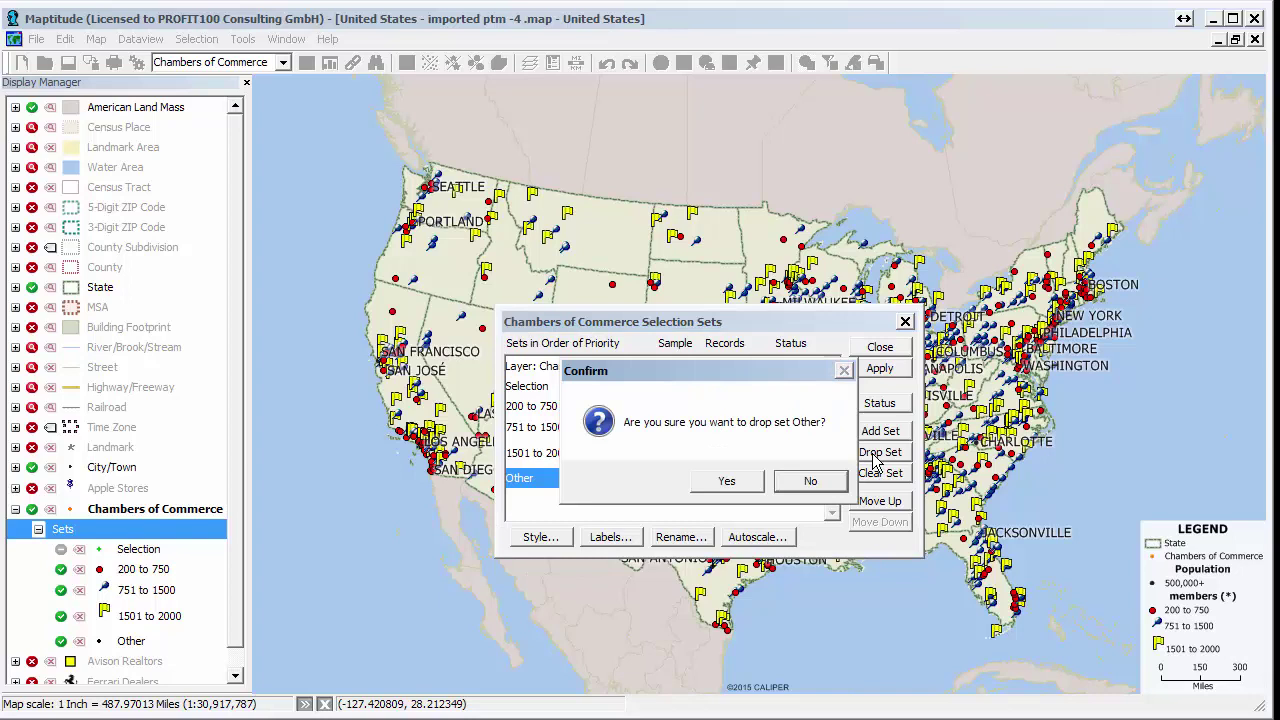
pyautogui.click(727, 482)
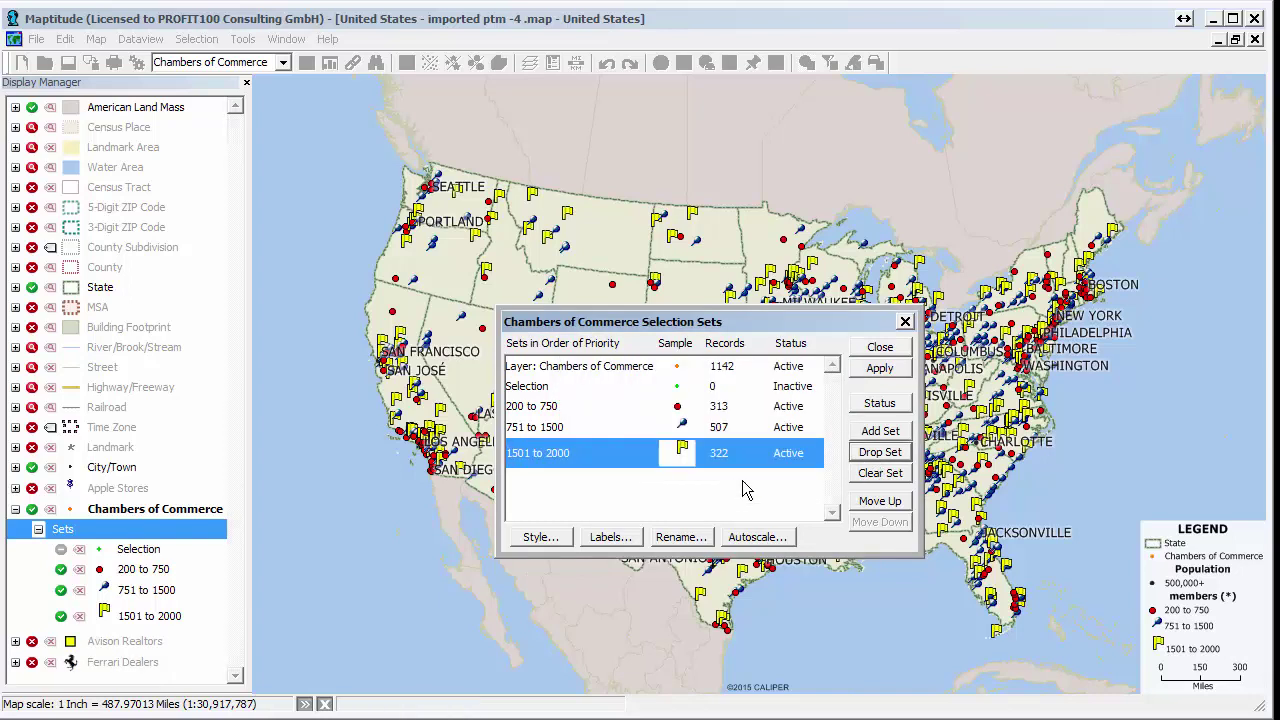
# - Reorder the sets to 1501 to 2000, 751 to 1500, 200 to 750
pyautogui.click(879, 503)
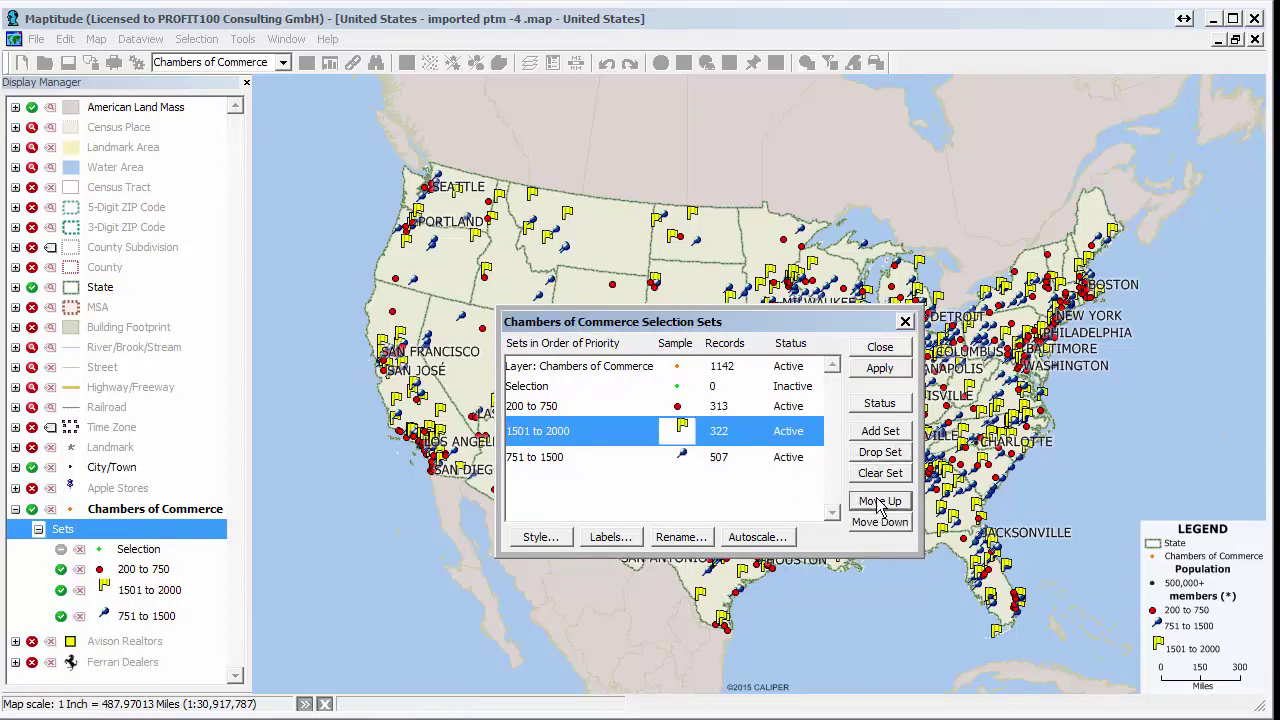
pyautogui.click(879, 503)
pyautogui.click(757, 457)
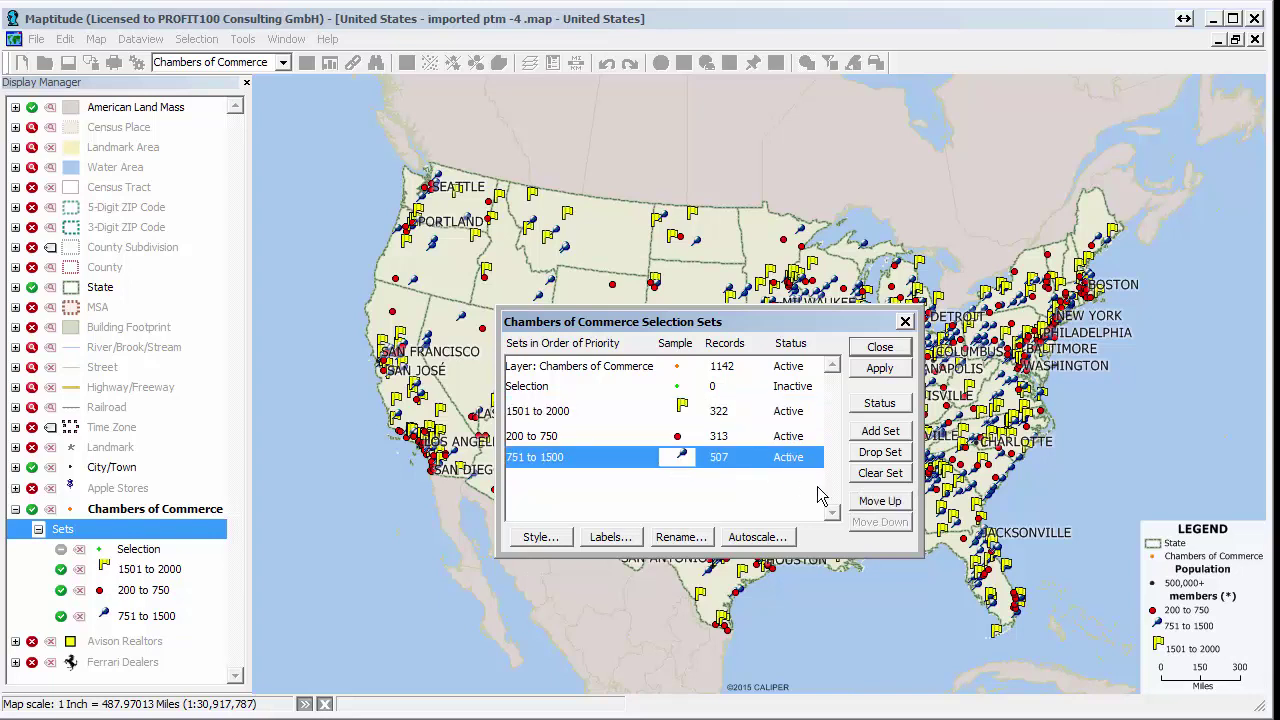
pyautogui.click(896, 510)
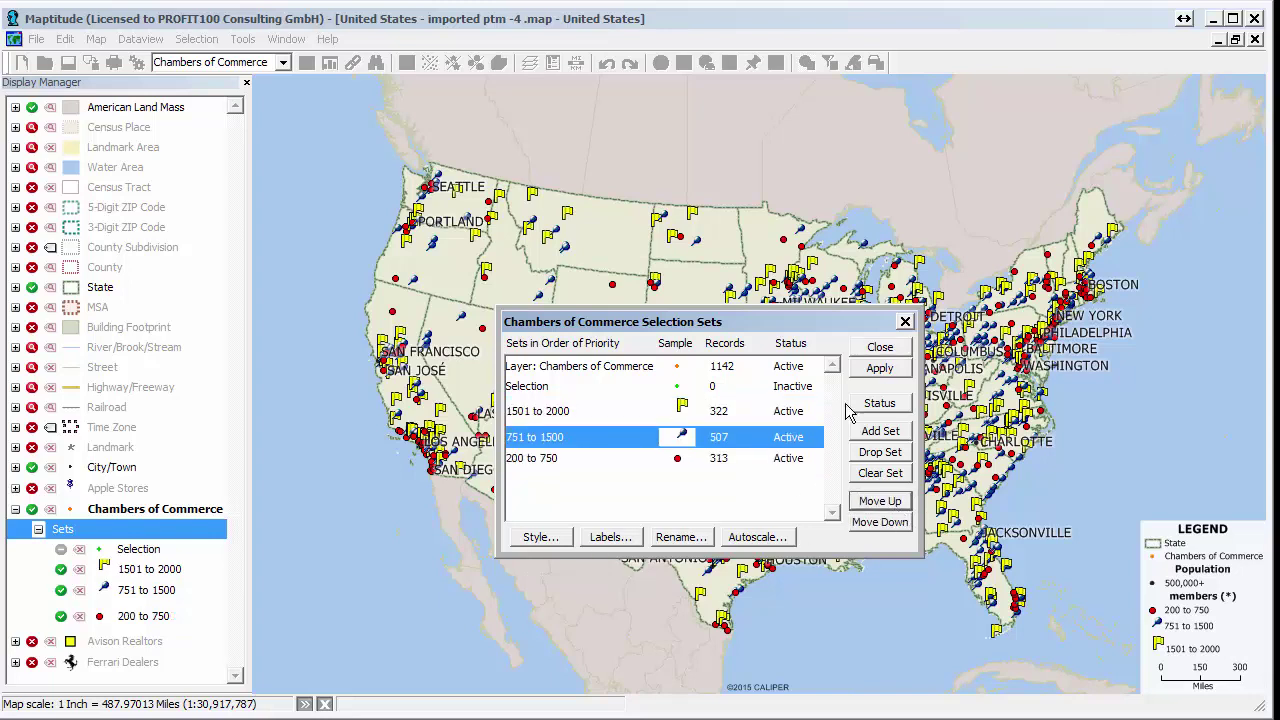
pyautogui.click(880, 349)
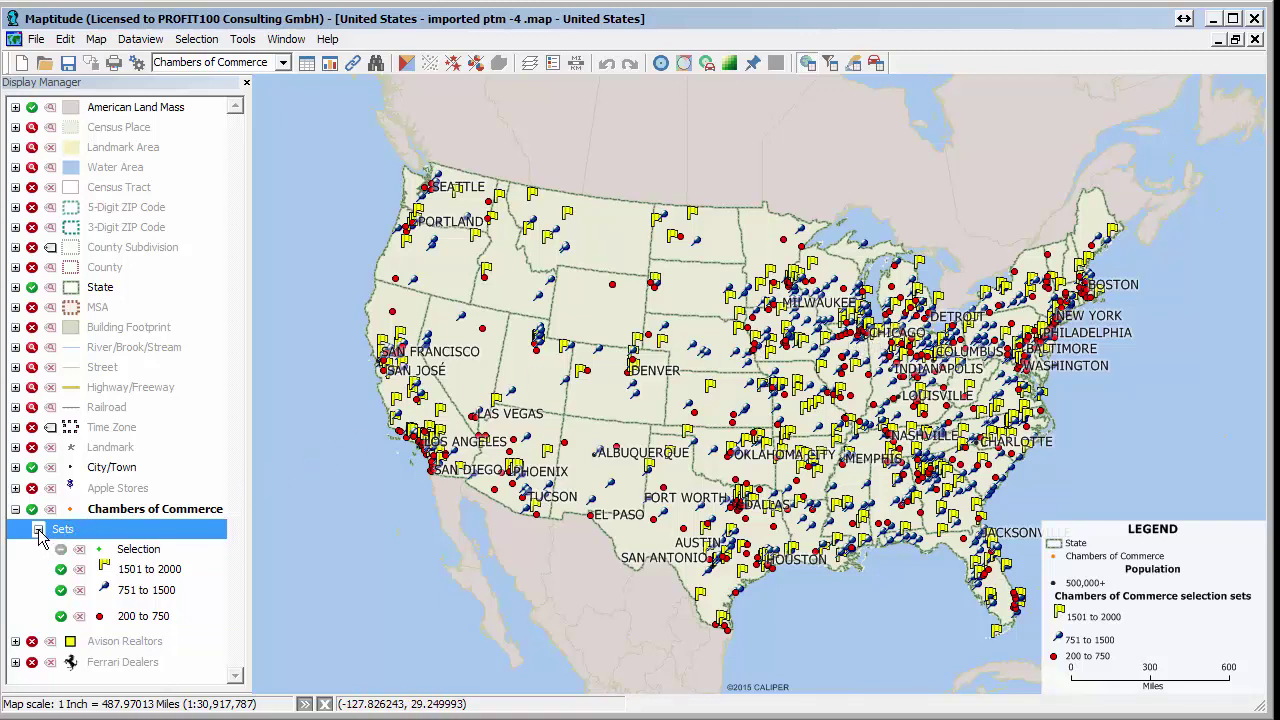
# - Turn visibility back on for Apple Stores, Avison Realtors and Ferrari Dealers
pyautogui.click(33, 494)
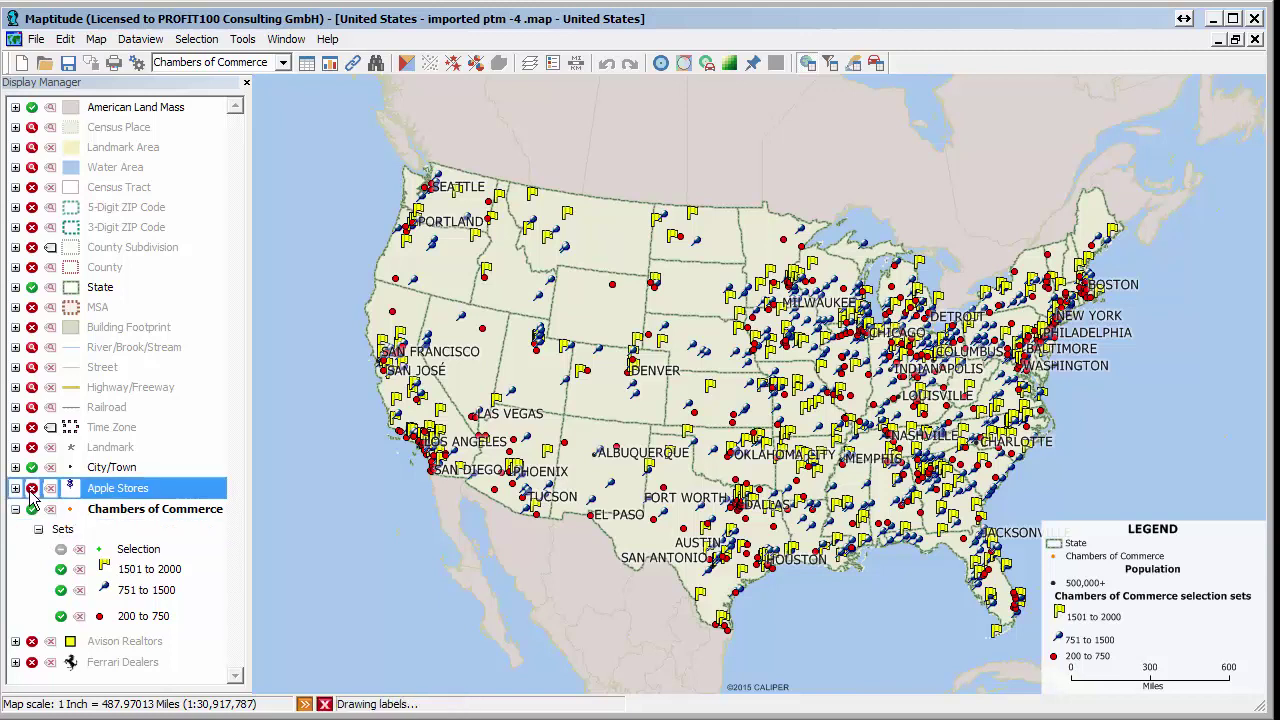
pyautogui.click(32, 641)
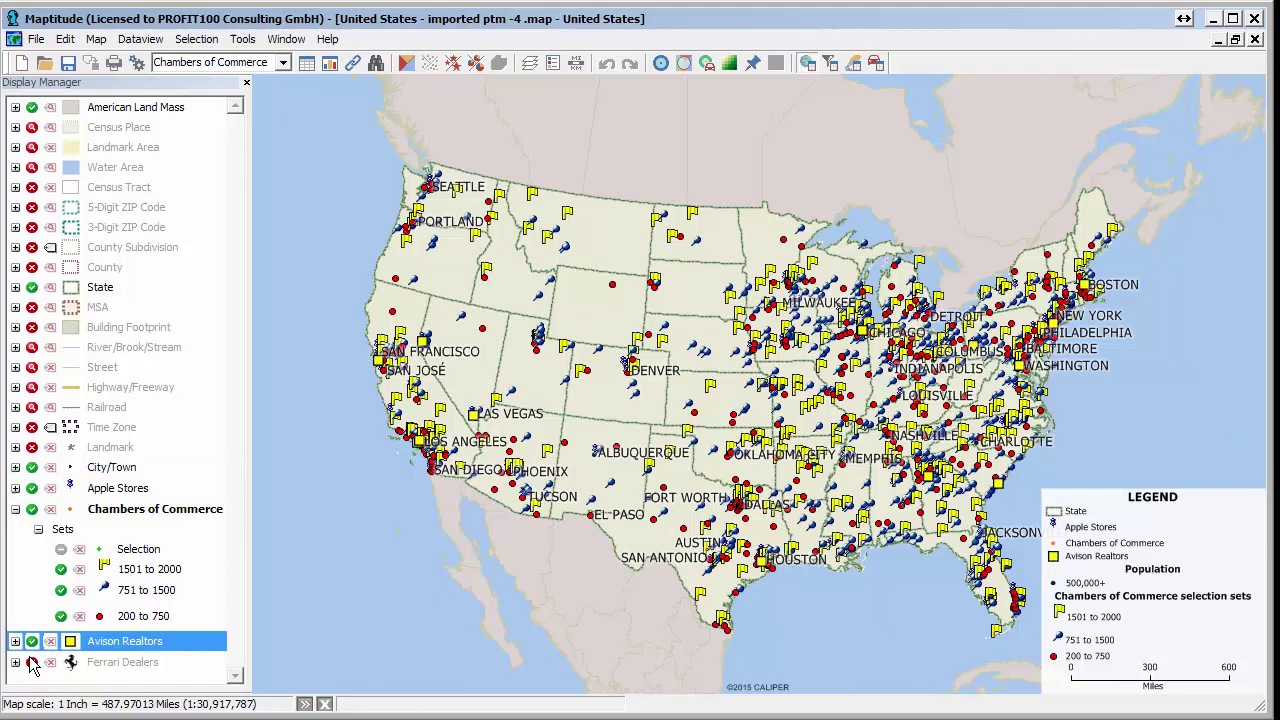
pyautogui.click(32, 663)
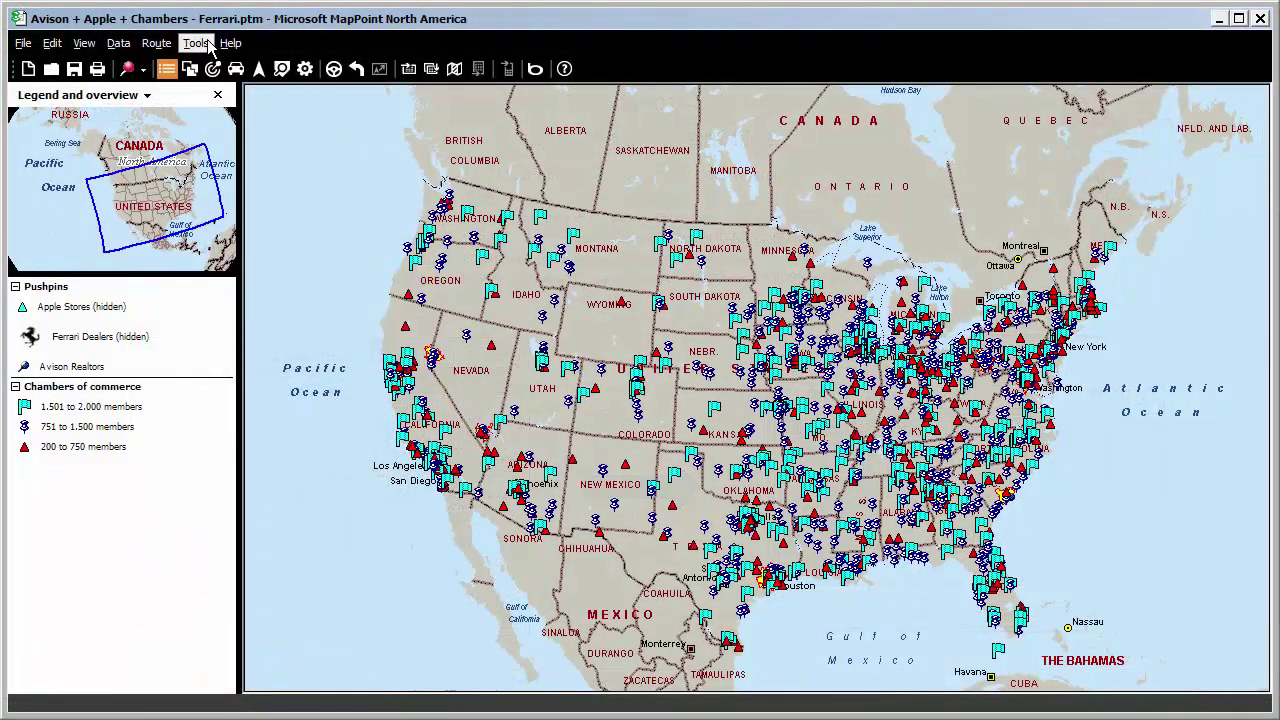
# - In IC-DatasetExport, tick Avison Realtors, Ferrari Dealers, Apple Stores and Chambers of Commerce - USA
pyautogui.click(208, 47)
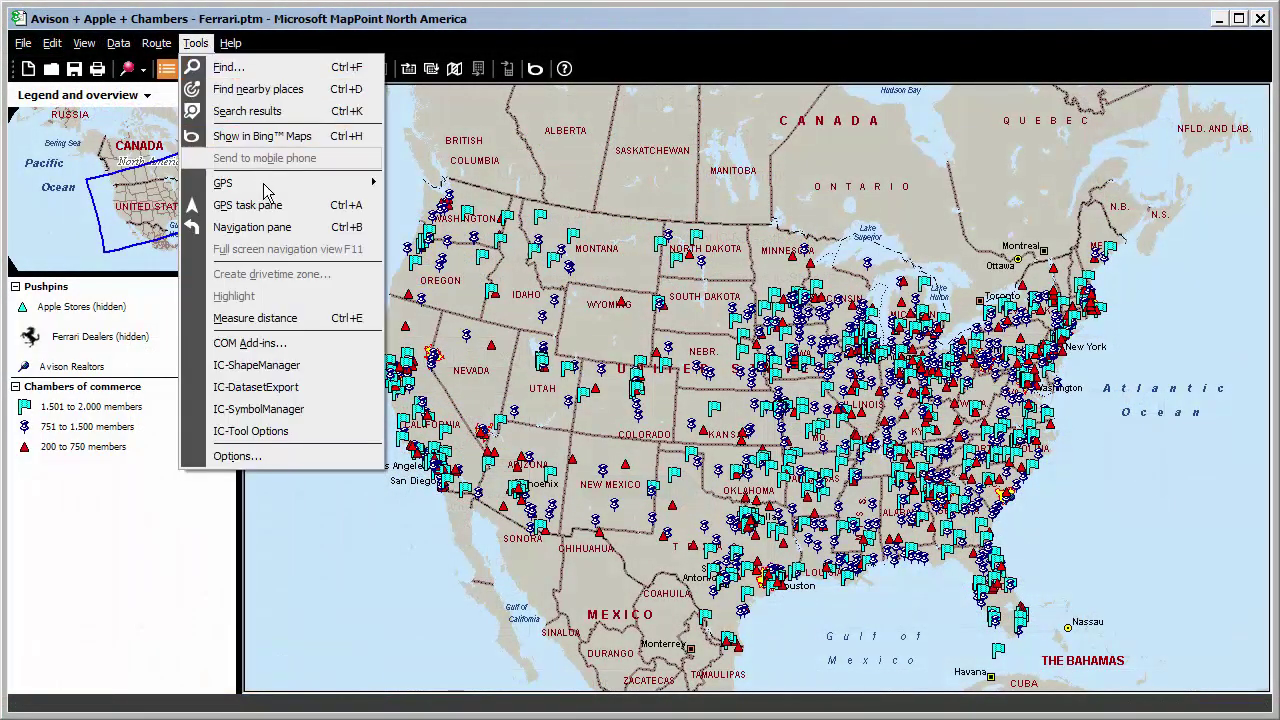
pyautogui.click(302, 386)
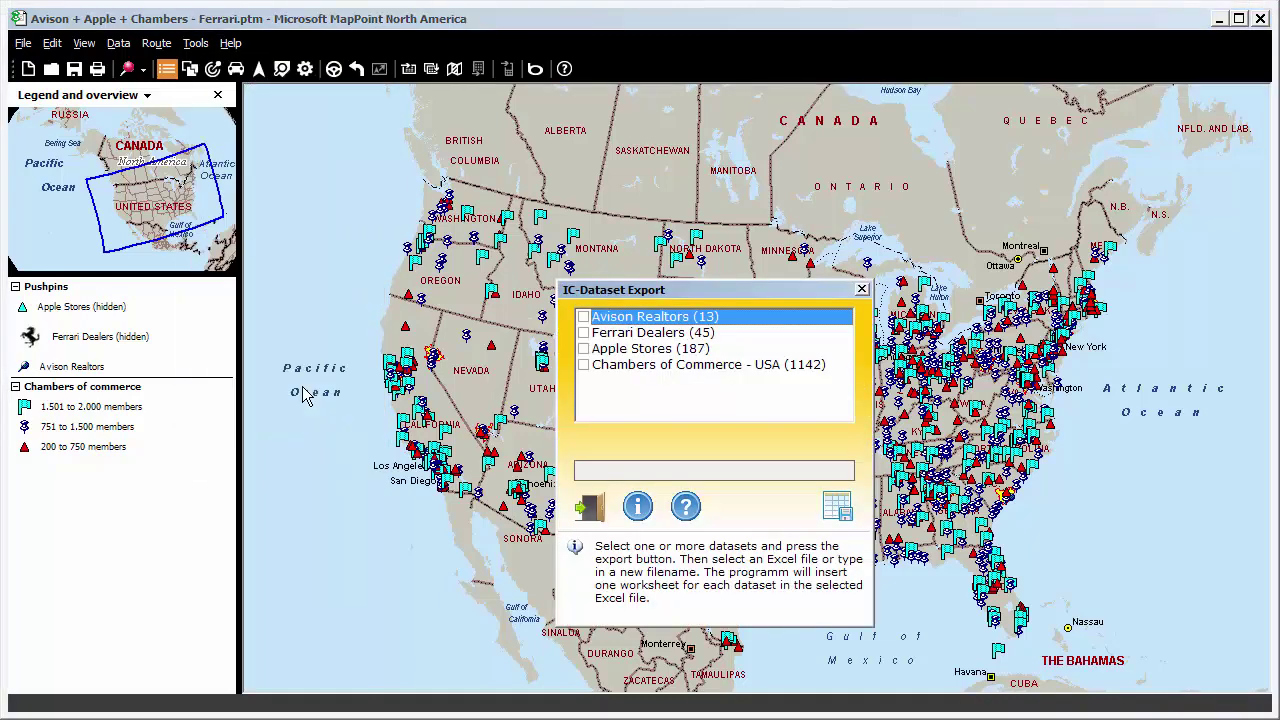
pyautogui.click(584, 316)
pyautogui.click(584, 333)
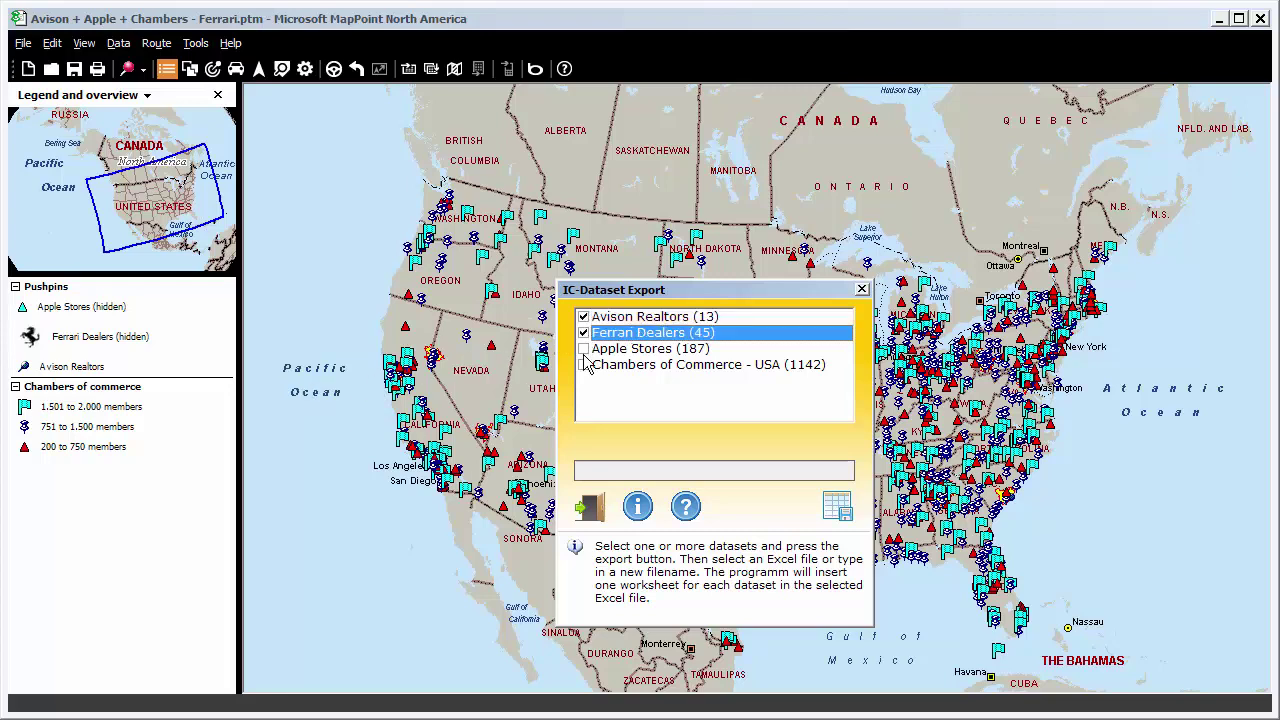
pyautogui.click(584, 349)
pyautogui.click(584, 365)
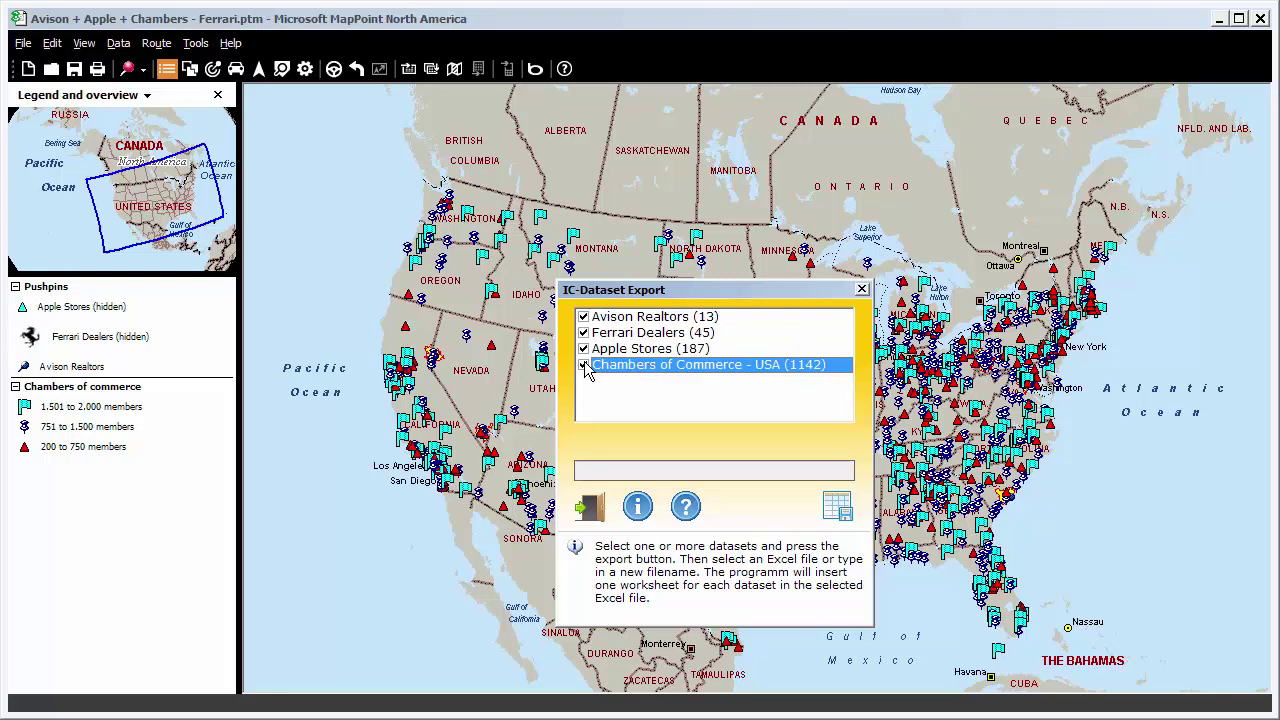
# - Start the Excel export and name the file Avison Realtors-1.xlsx
pyautogui.click(840, 510)
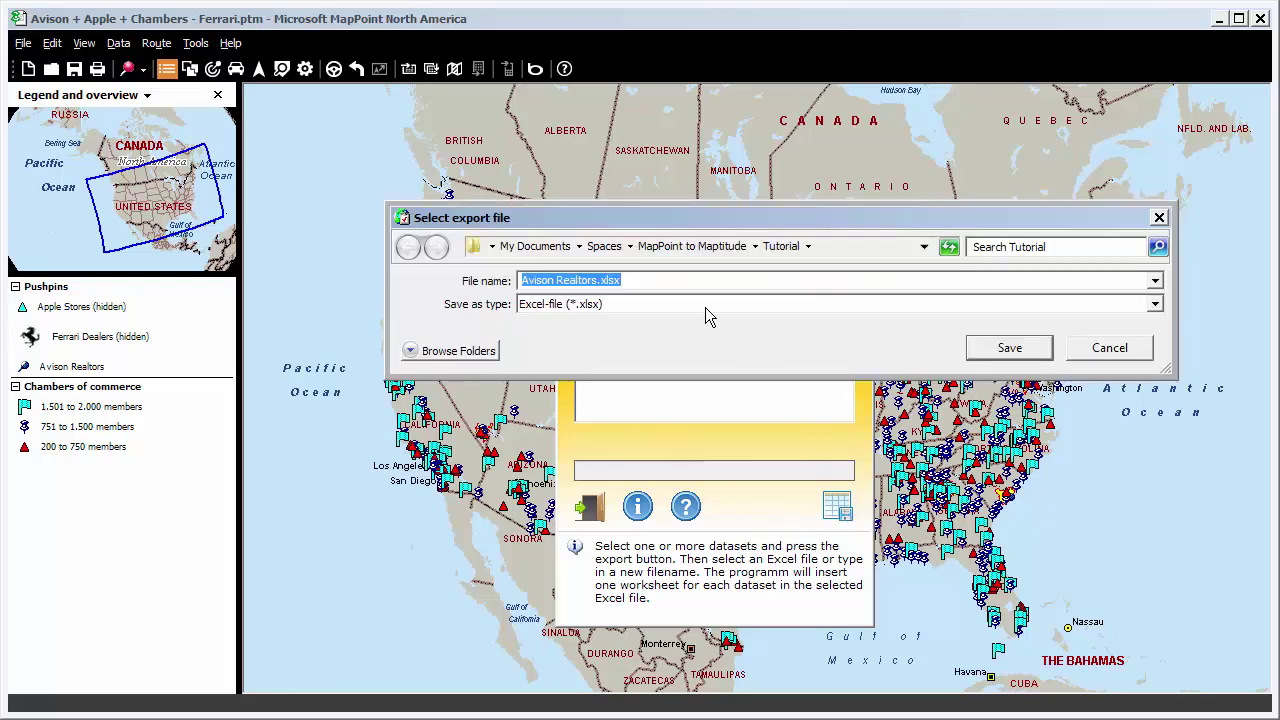
pyautogui.click(599, 280)
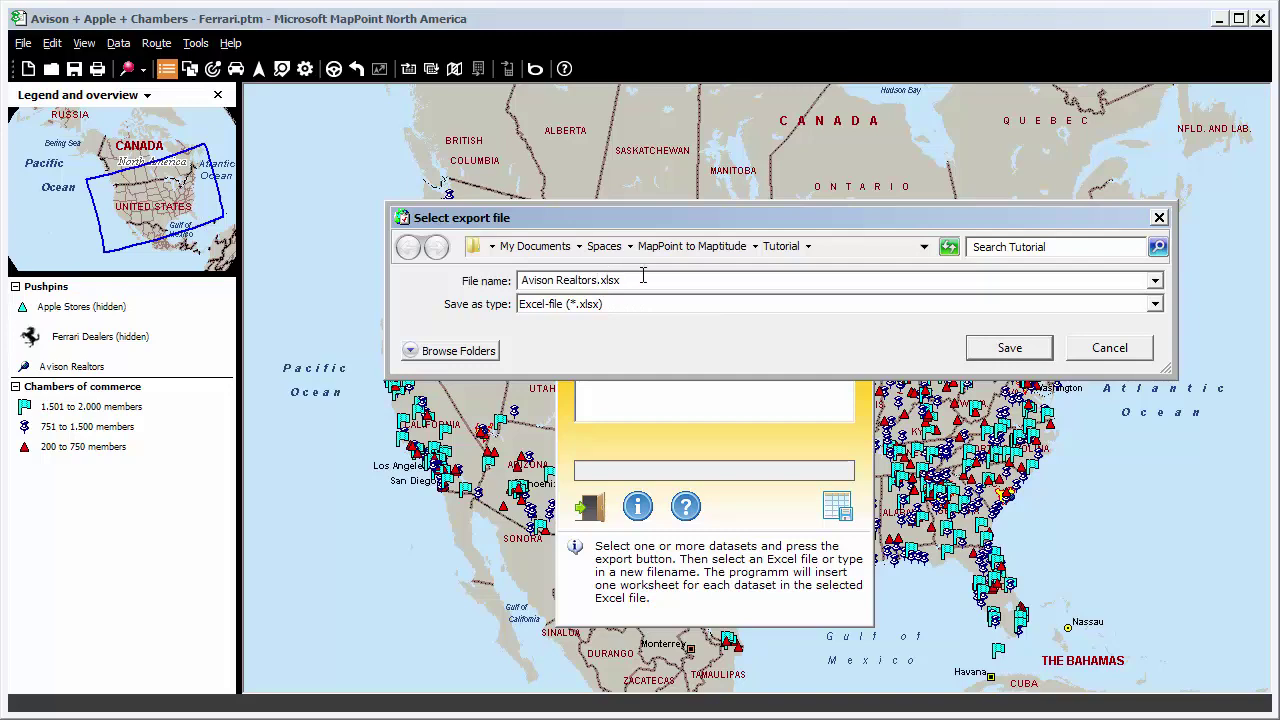
pyautogui.write('-1')
# - Save the 1387-record export to Avison Realtors-1.xlsx and acknowledge the completion message
pyautogui.click(1012, 352)
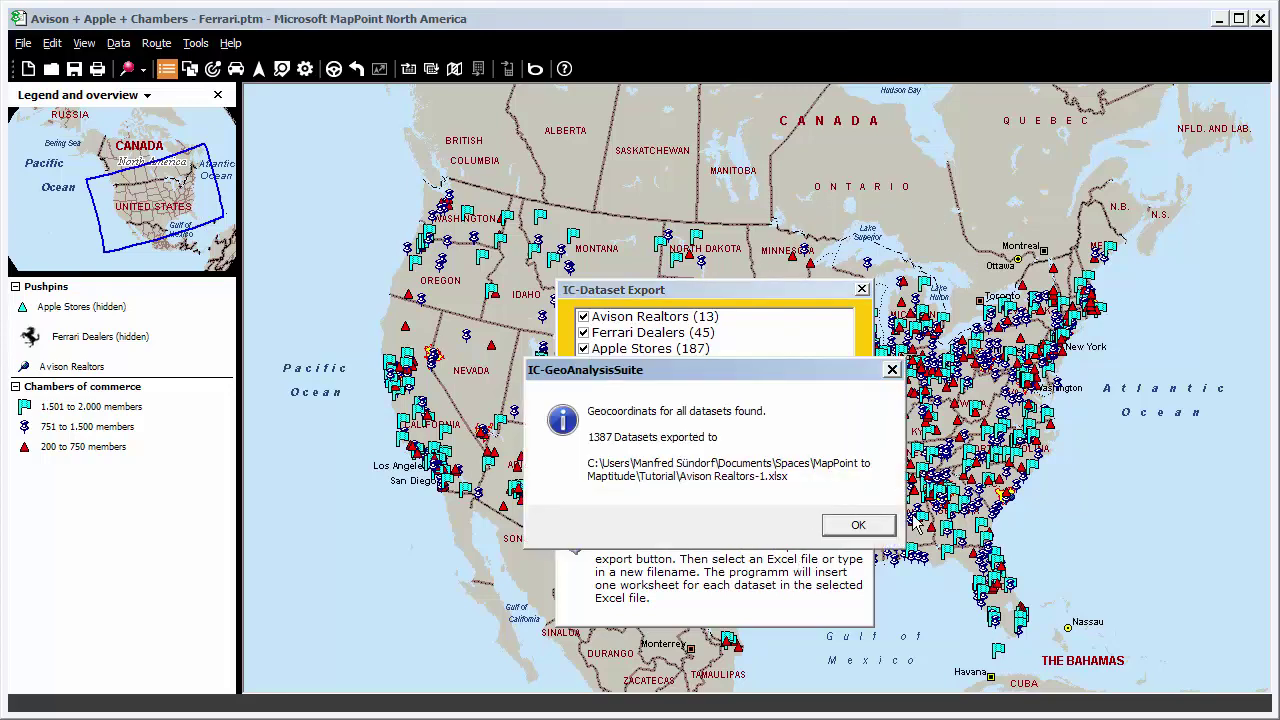
pyautogui.click(876, 525)
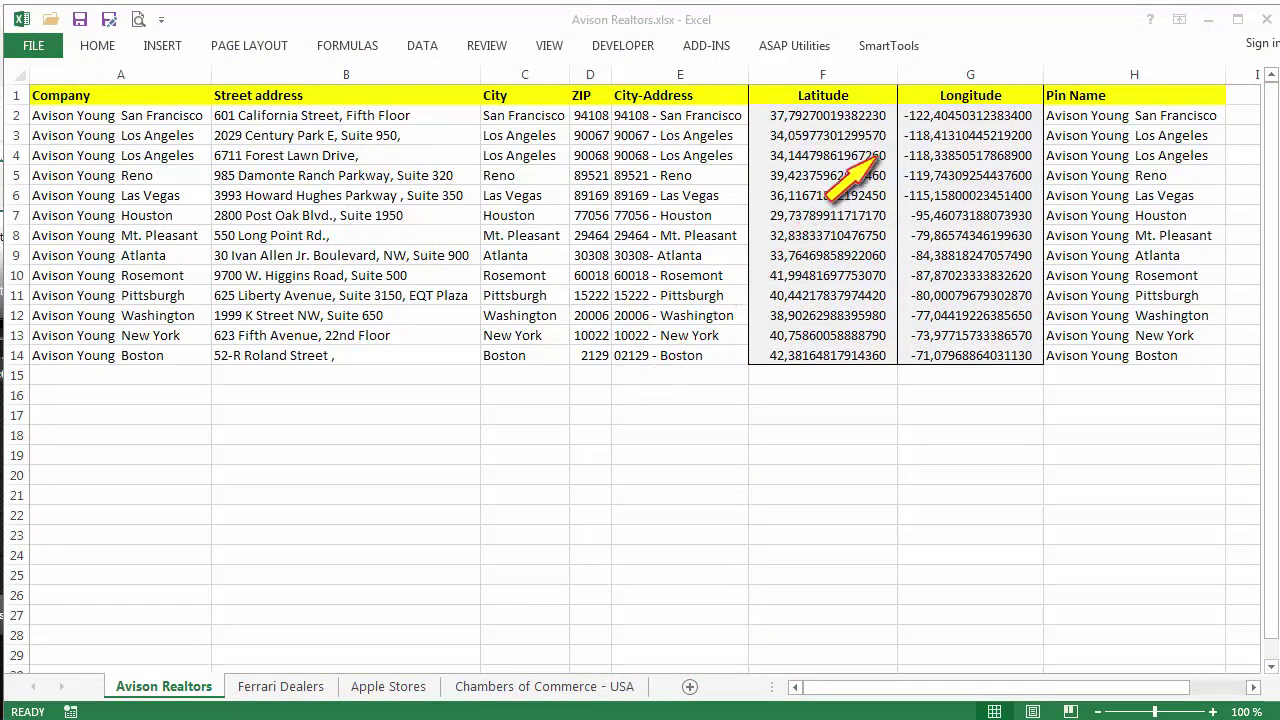
# - Step through the Ferrari Dealers and Apple Stores sheets to reach Chambers of Commerce - USA
pyautogui.click(280, 690)
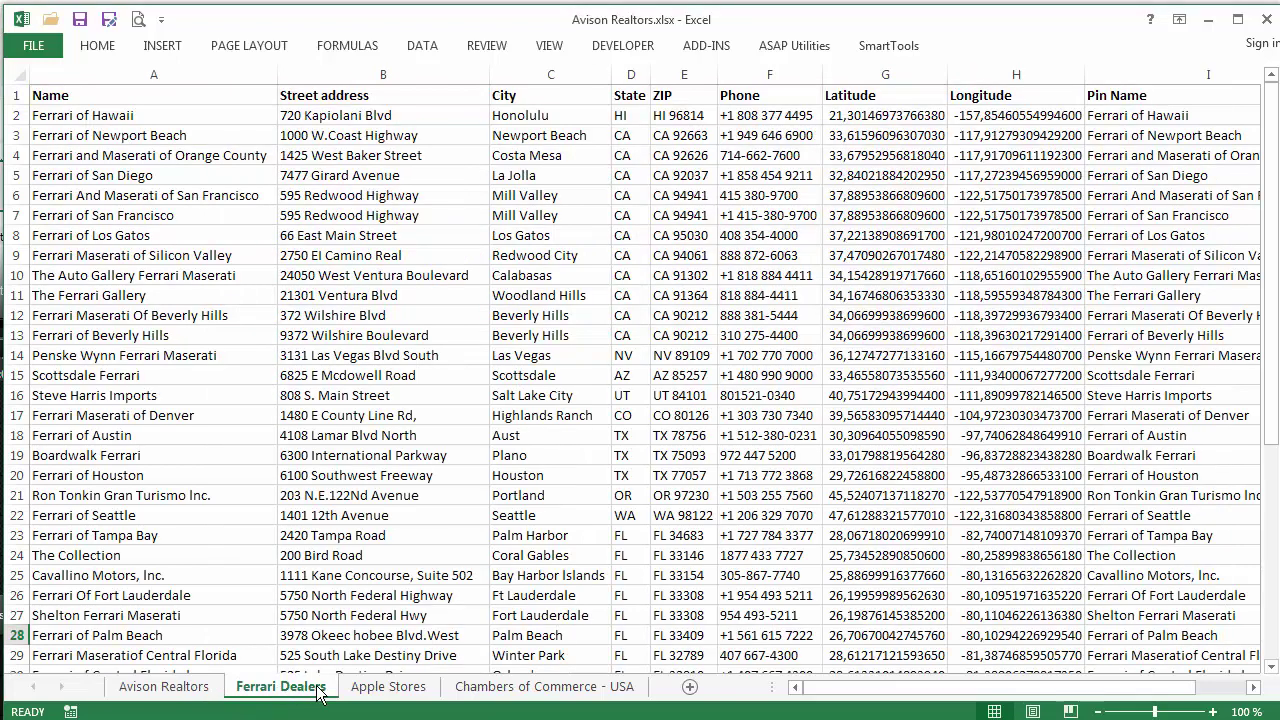
pyautogui.click(360, 688)
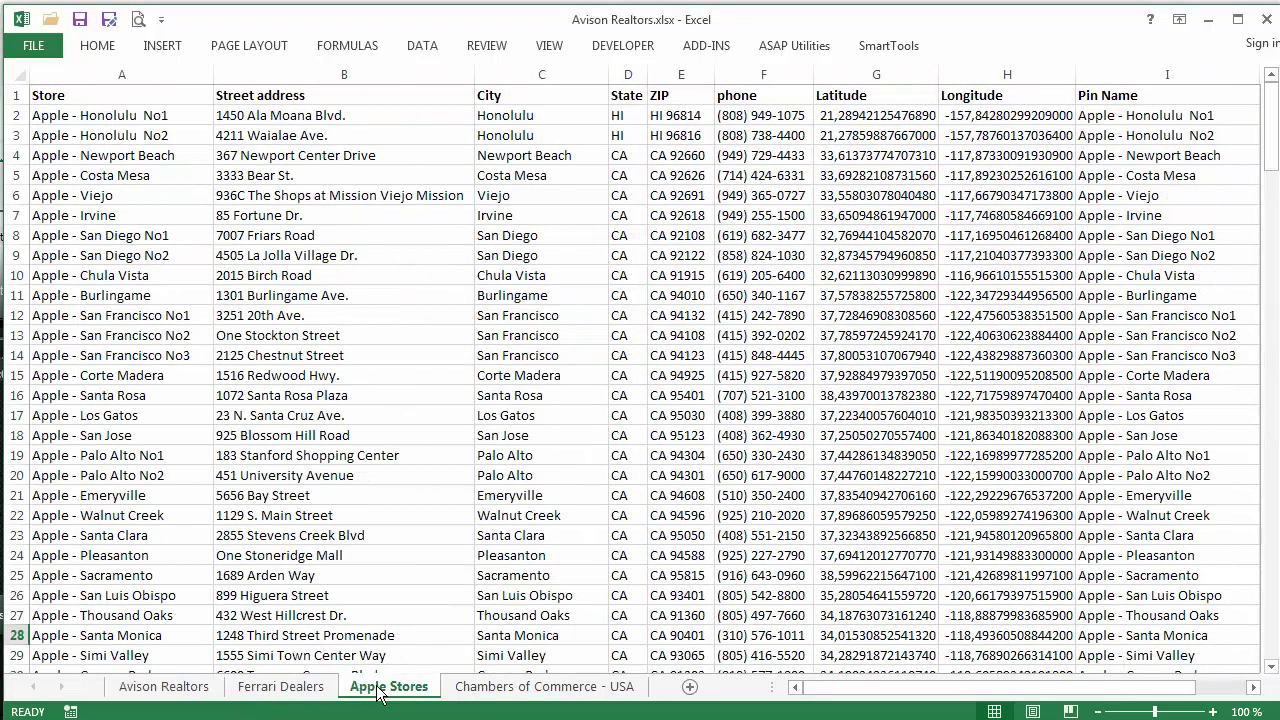
pyautogui.click(490, 690)
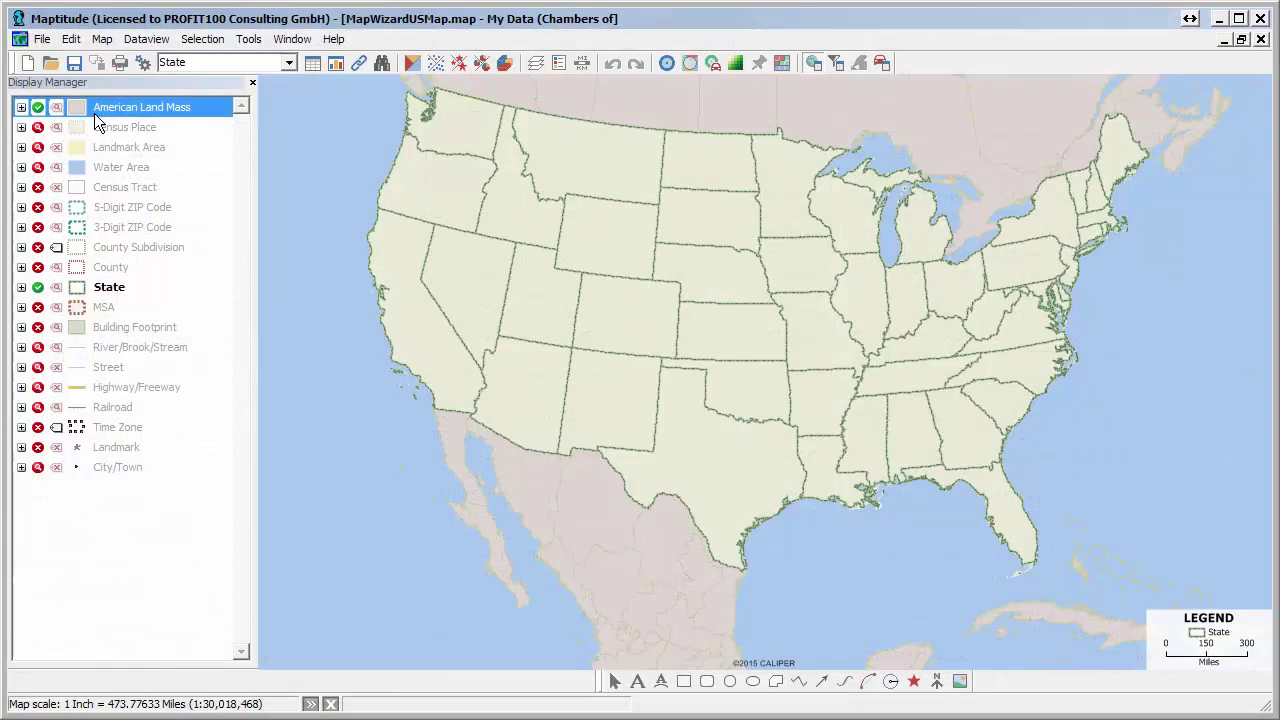
# - Import the Chambers of Commerce - USA sheet from Avison Realtors.xlsx as table 'Chambers'
pyautogui.click(55, 63)
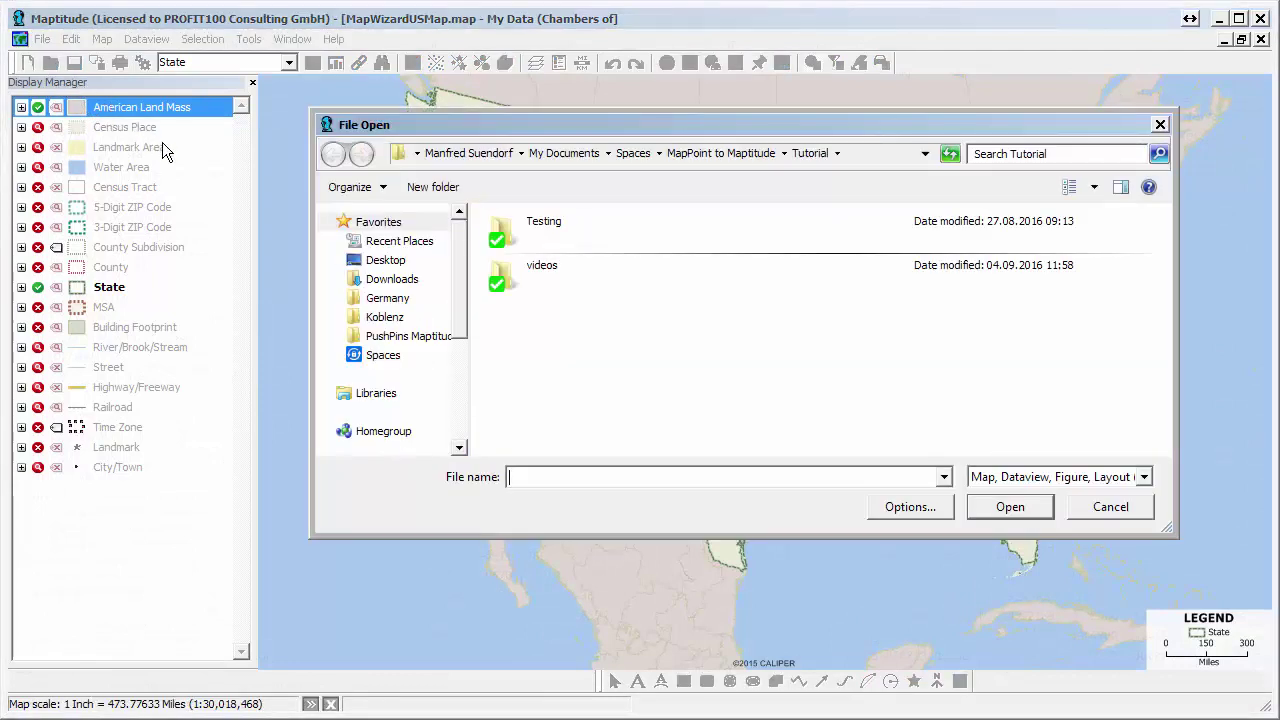
pyautogui.click(1140, 476)
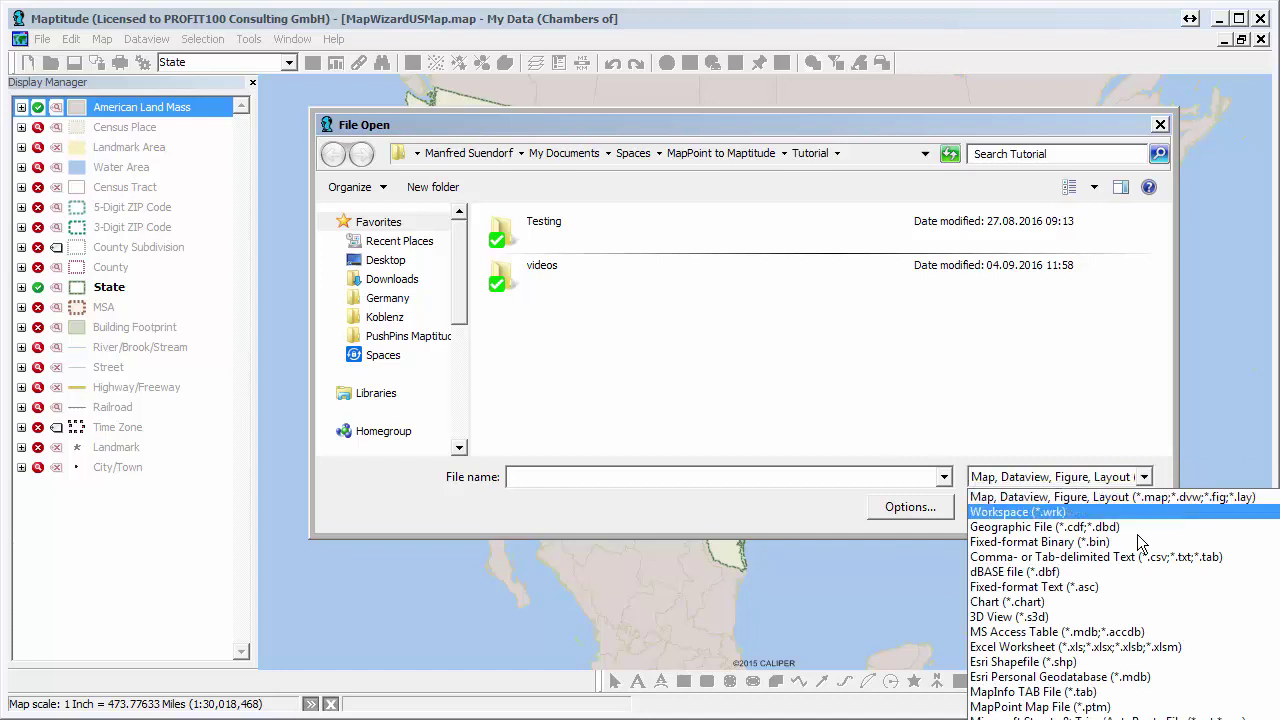
pyautogui.click(1110, 647)
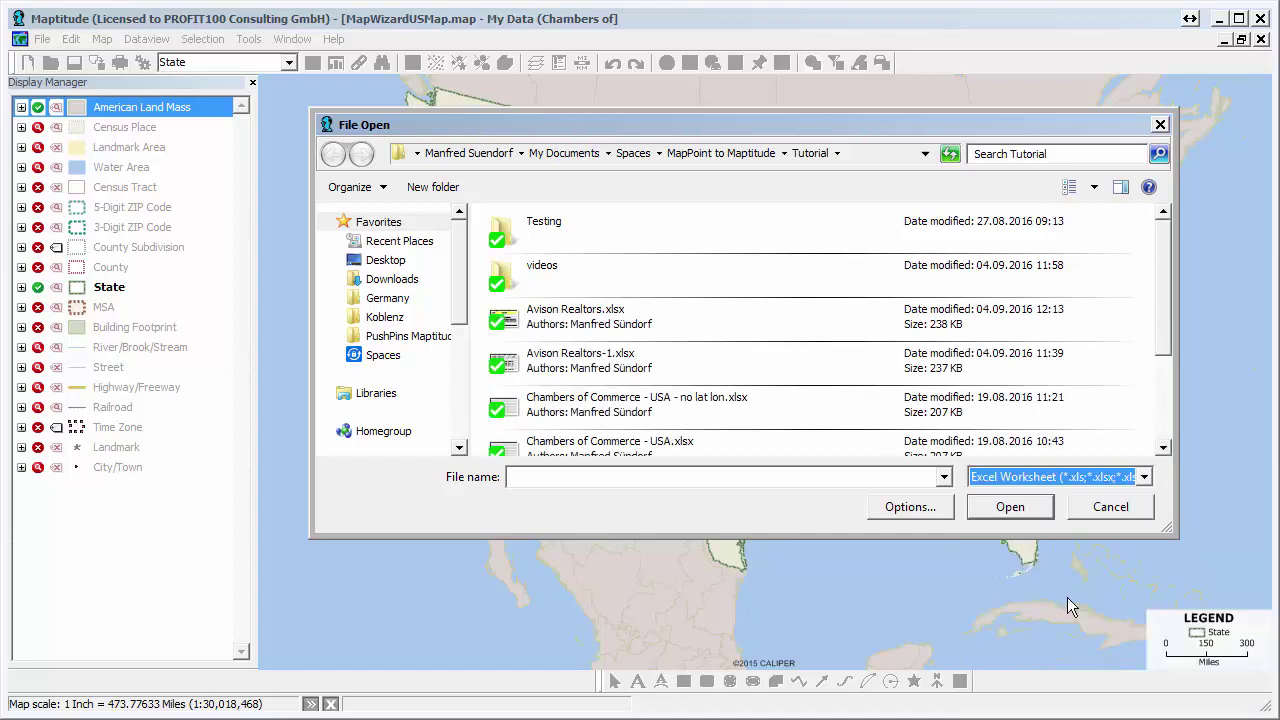
pyautogui.click(626, 314)
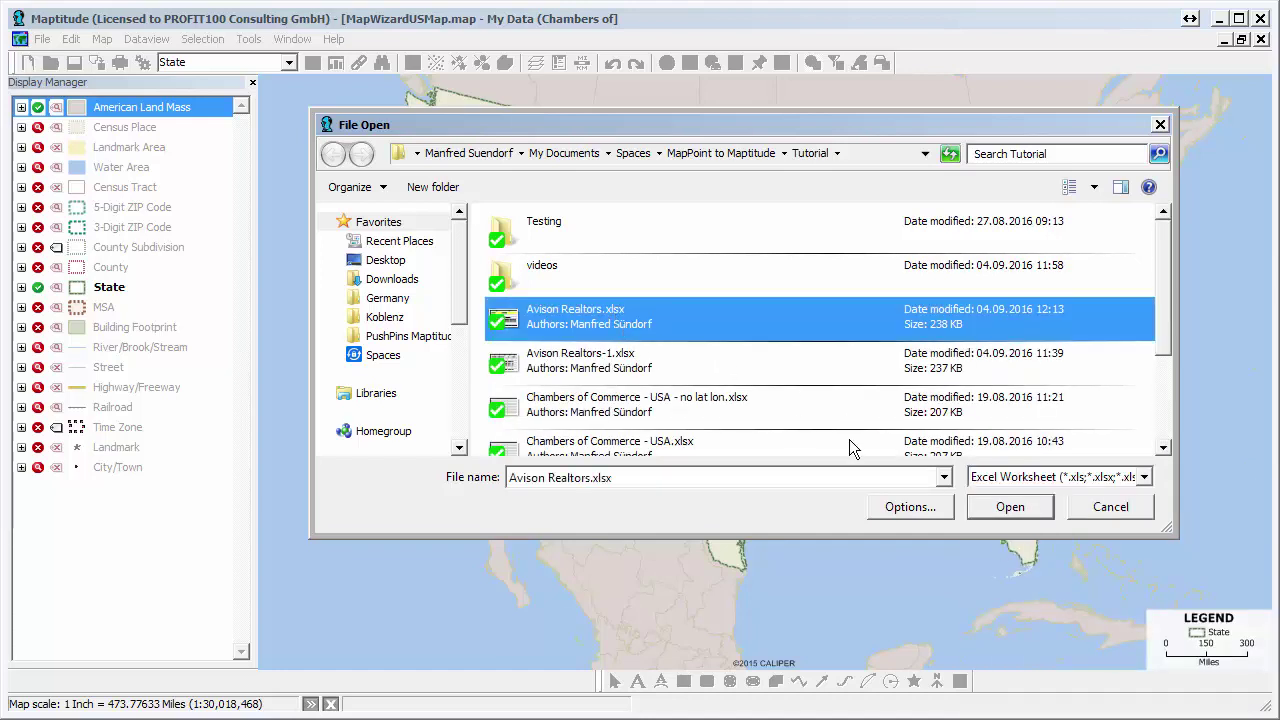
pyautogui.click(1019, 510)
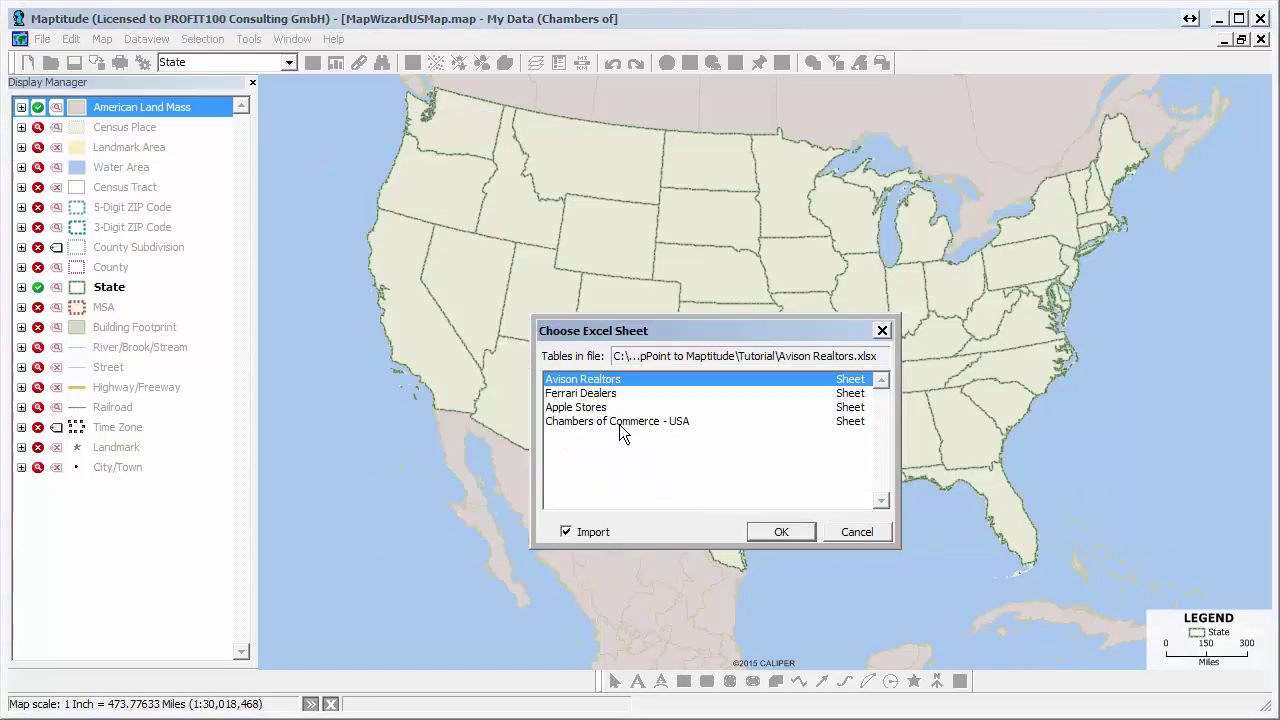
pyautogui.click(622, 424)
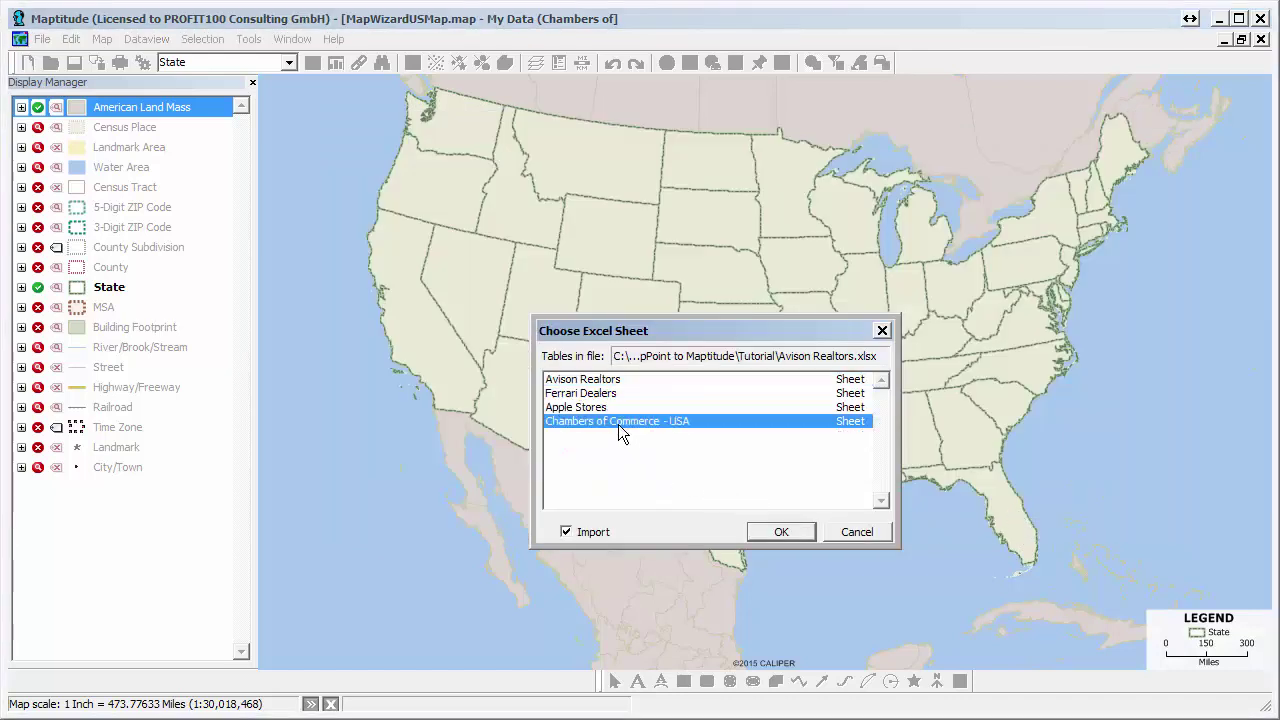
pyautogui.click(784, 532)
pyautogui.write('Chambers-2')
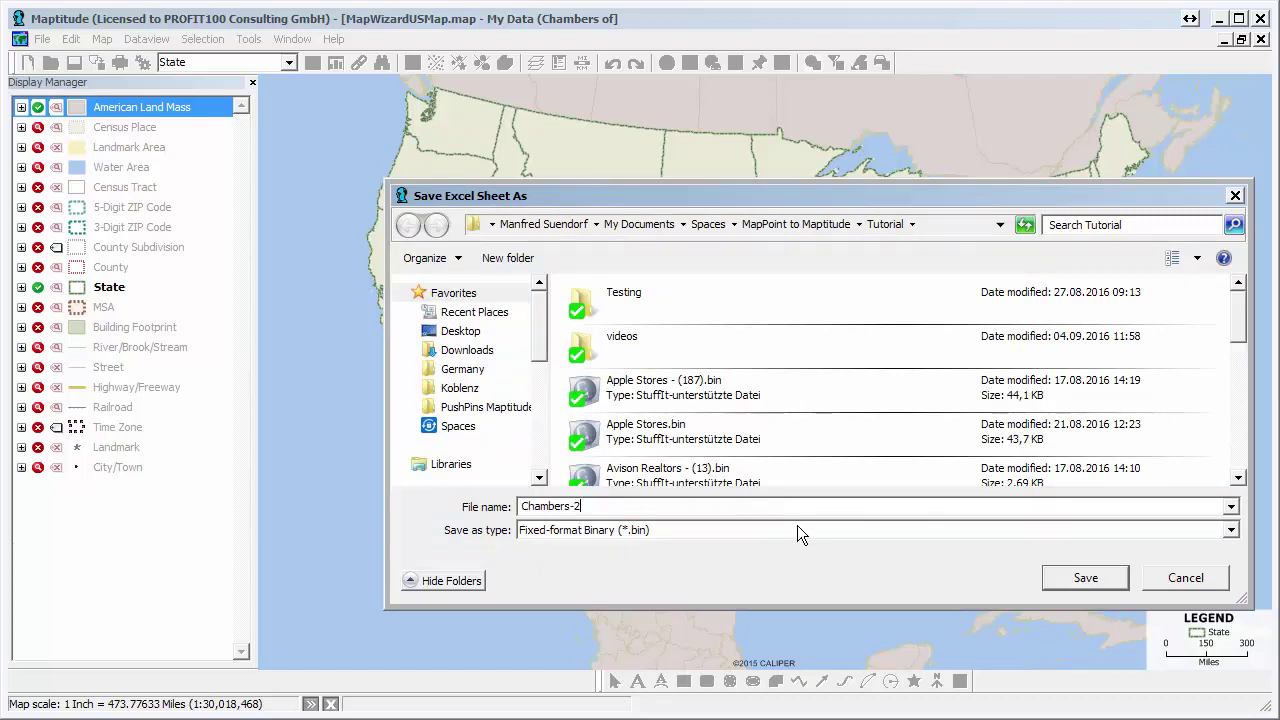
pyautogui.click(1102, 578)
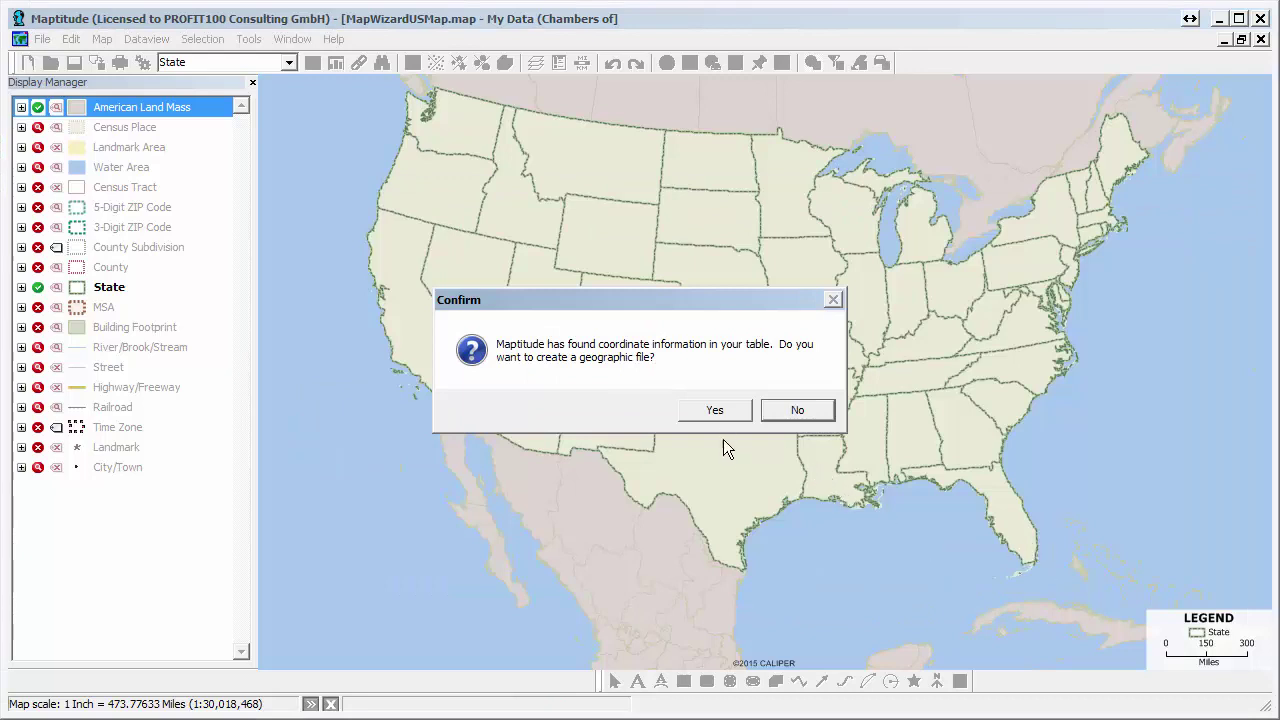
# - Locate the chambers by longitude and latitude into the geographic file 'Chambers-2'
pyautogui.click(720, 407)
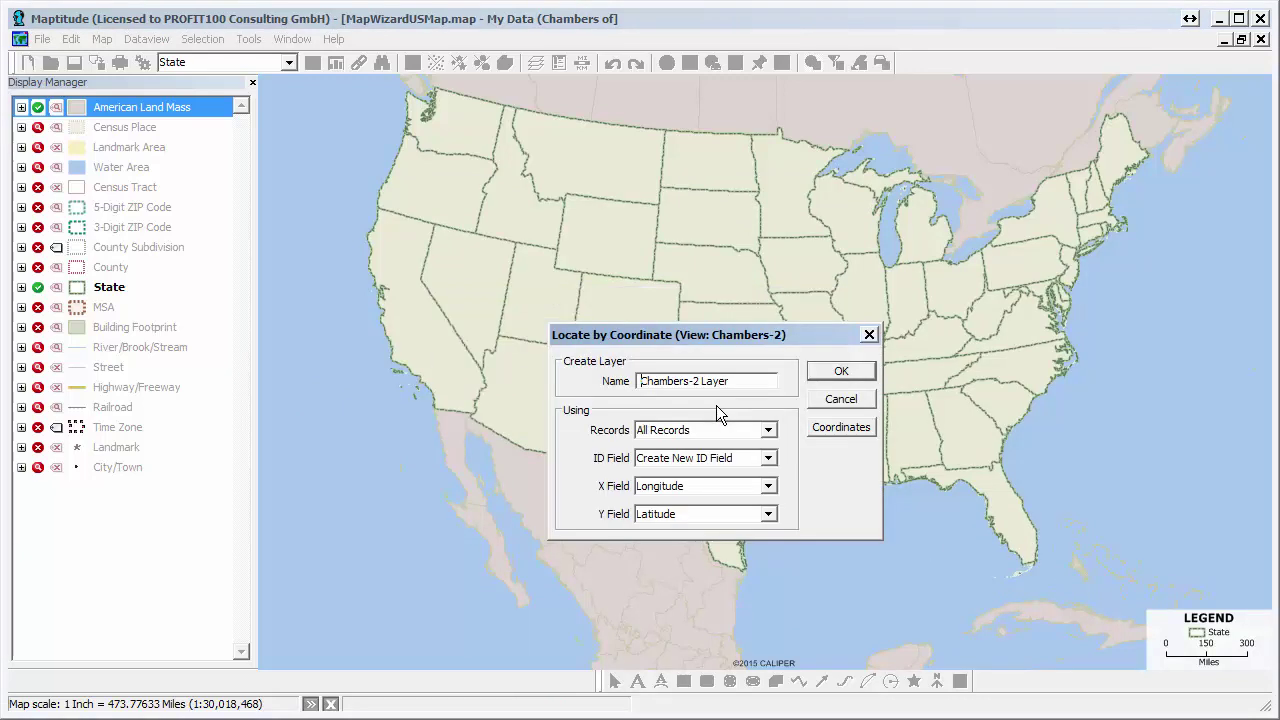
pyautogui.click(843, 374)
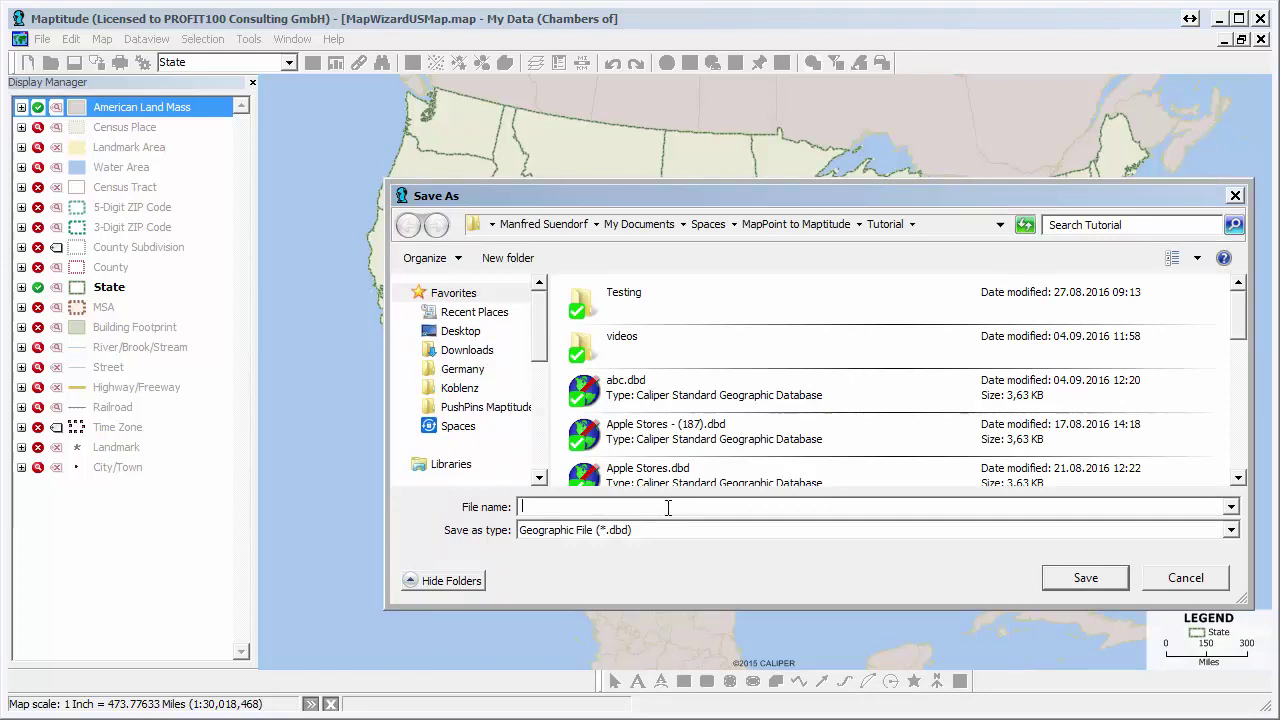
pyautogui.write('Chamber')
pyautogui.write('s-')
pyautogui.write('2')
pyautogui.click(1094, 578)
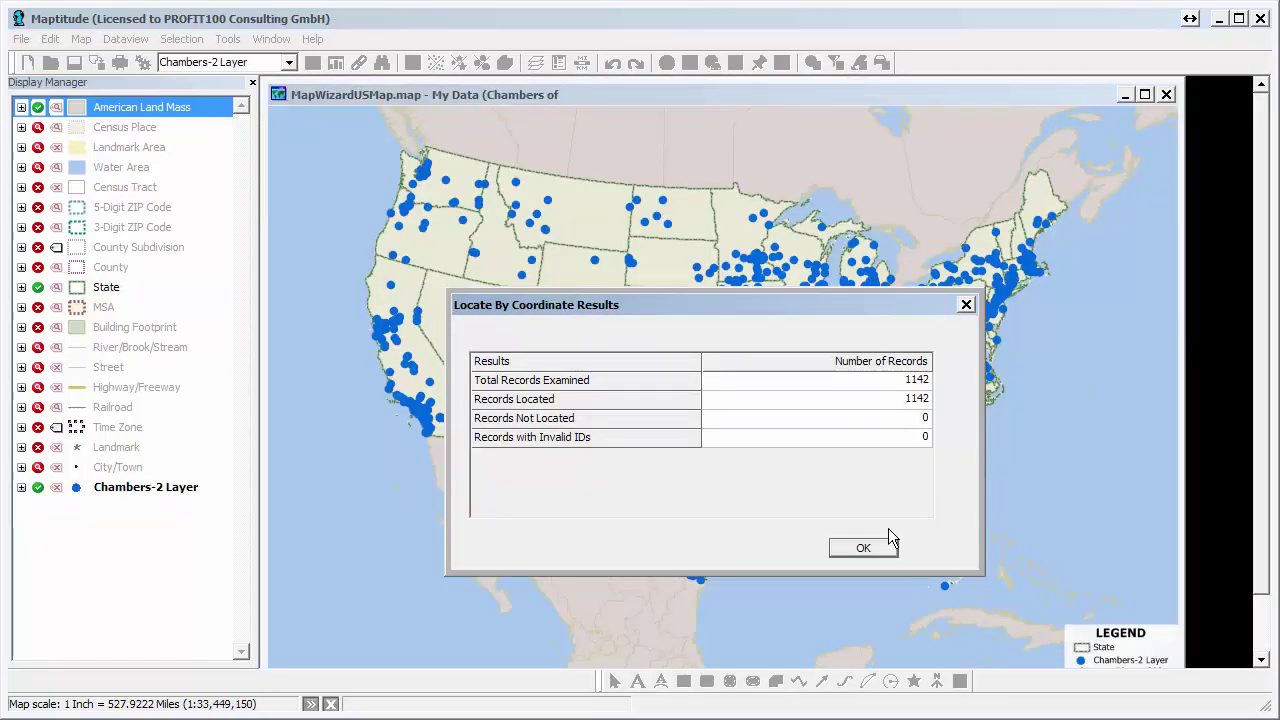
pyautogui.click(864, 548)
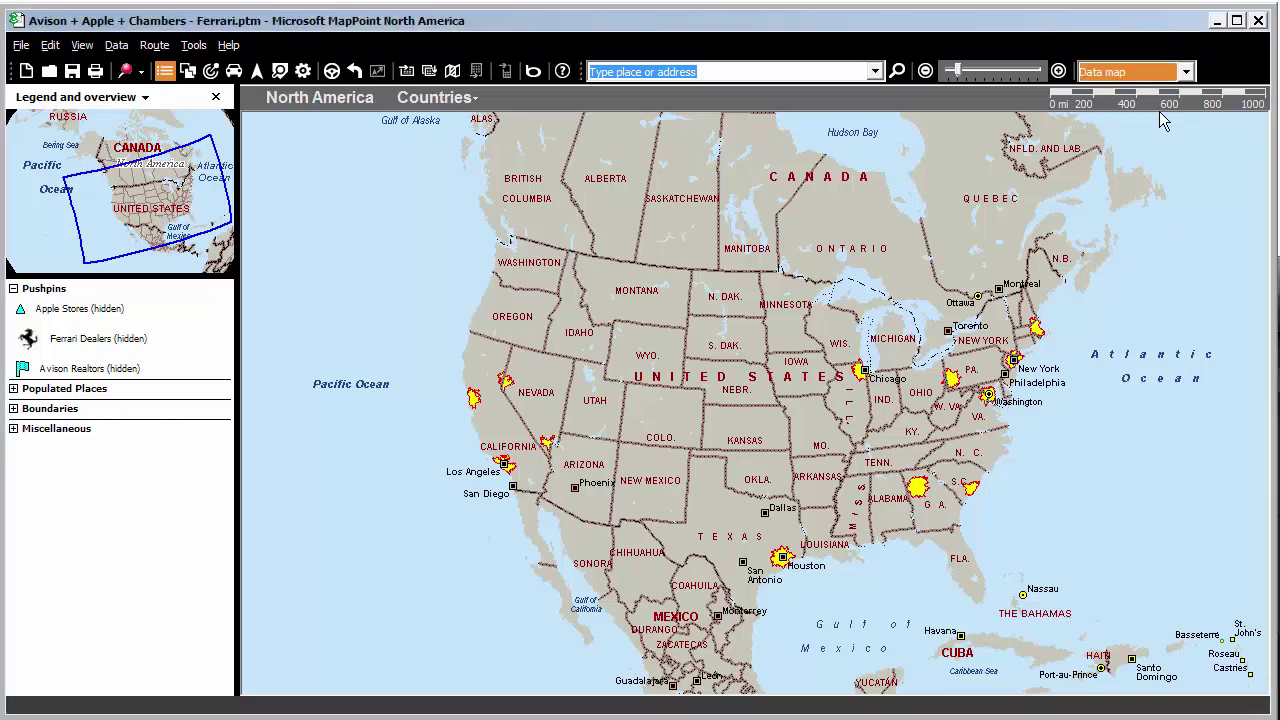
# - Launch the IC-ShapeManager add-in and start a new IC-Shapefile
pyautogui.click(193, 45)
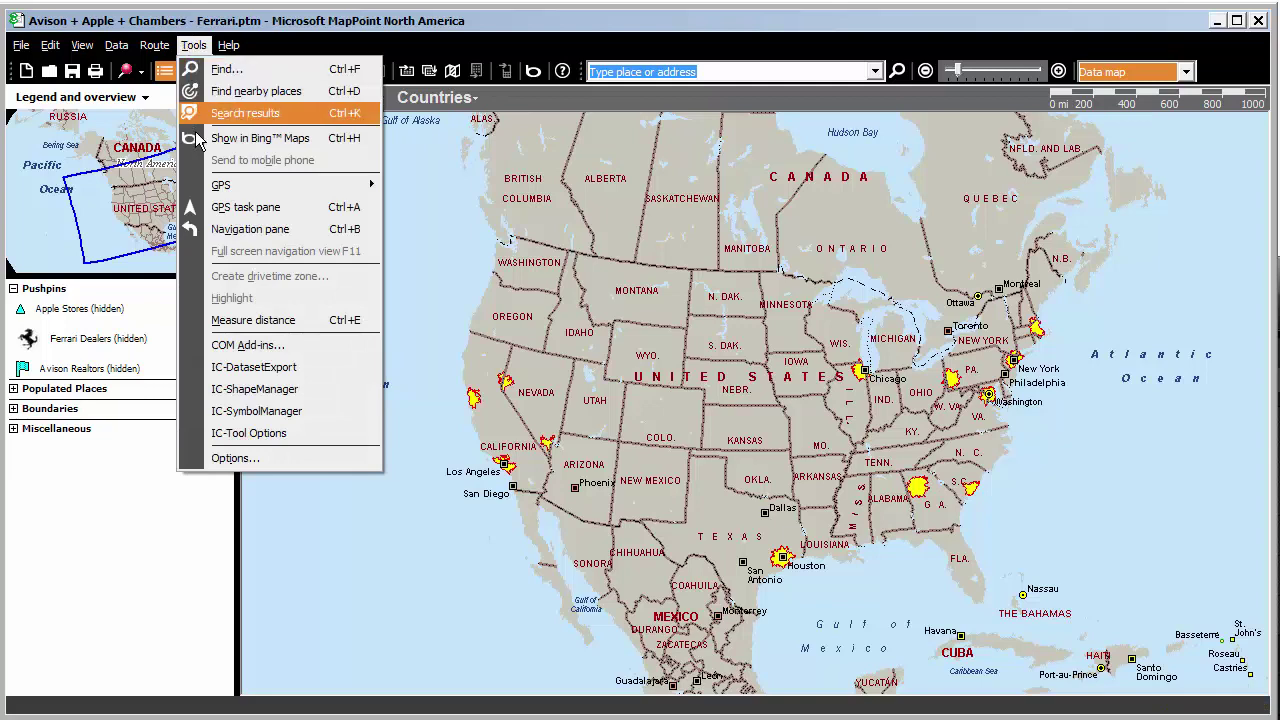
pyautogui.click(250, 389)
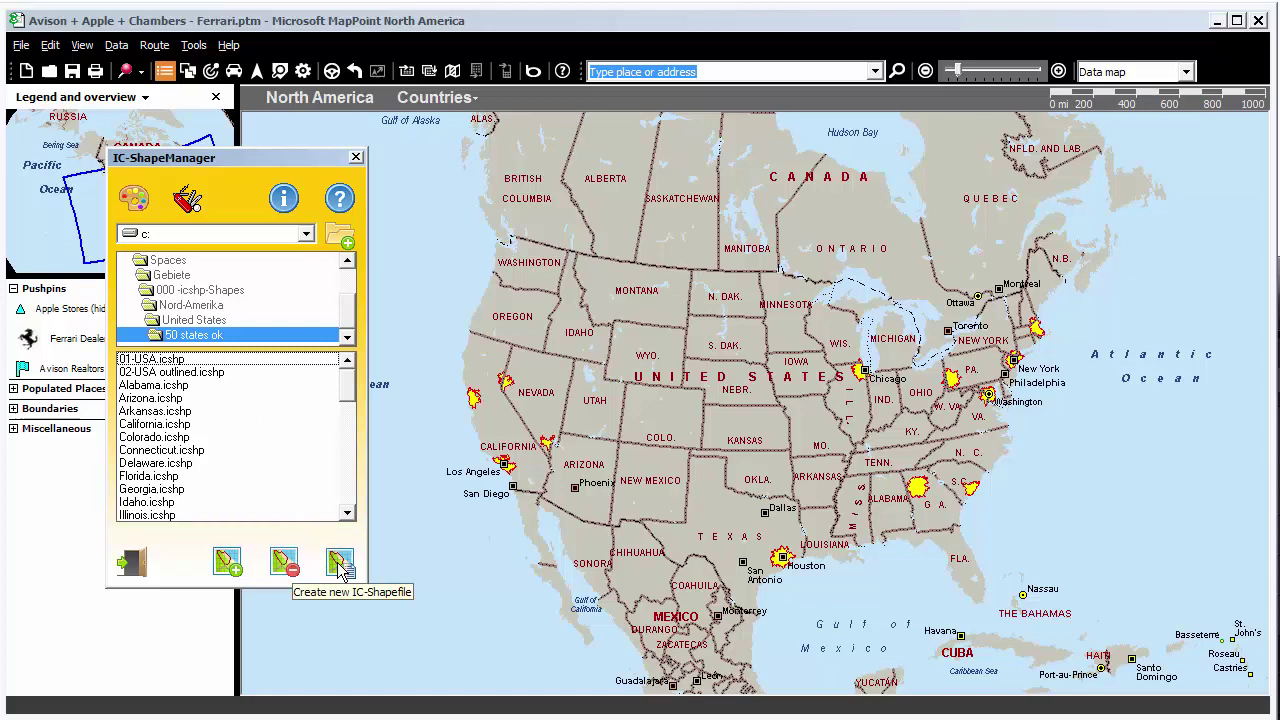
pyautogui.click(340, 566)
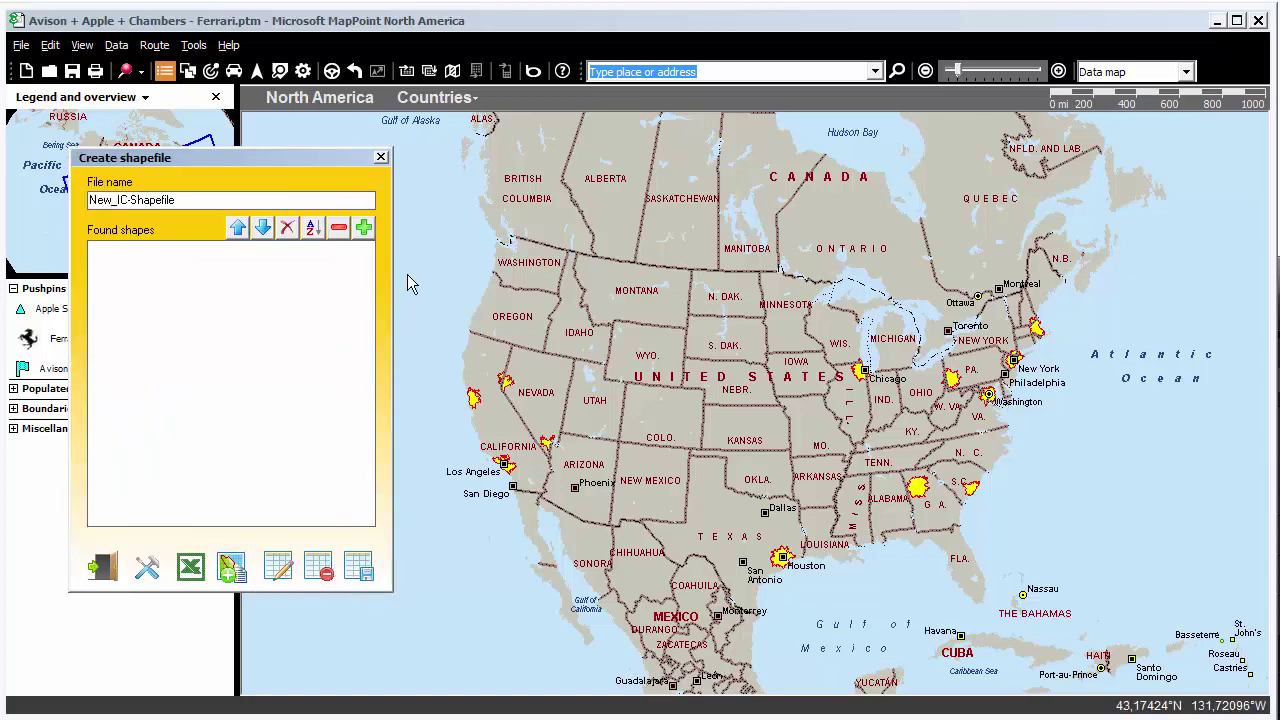
# - Drag-select all twelve US drive-time zones and insert them into the shape list
pyautogui.click(427, 223)
pyautogui.moveTo(421, 216); pyautogui.dragTo(1095, 605)
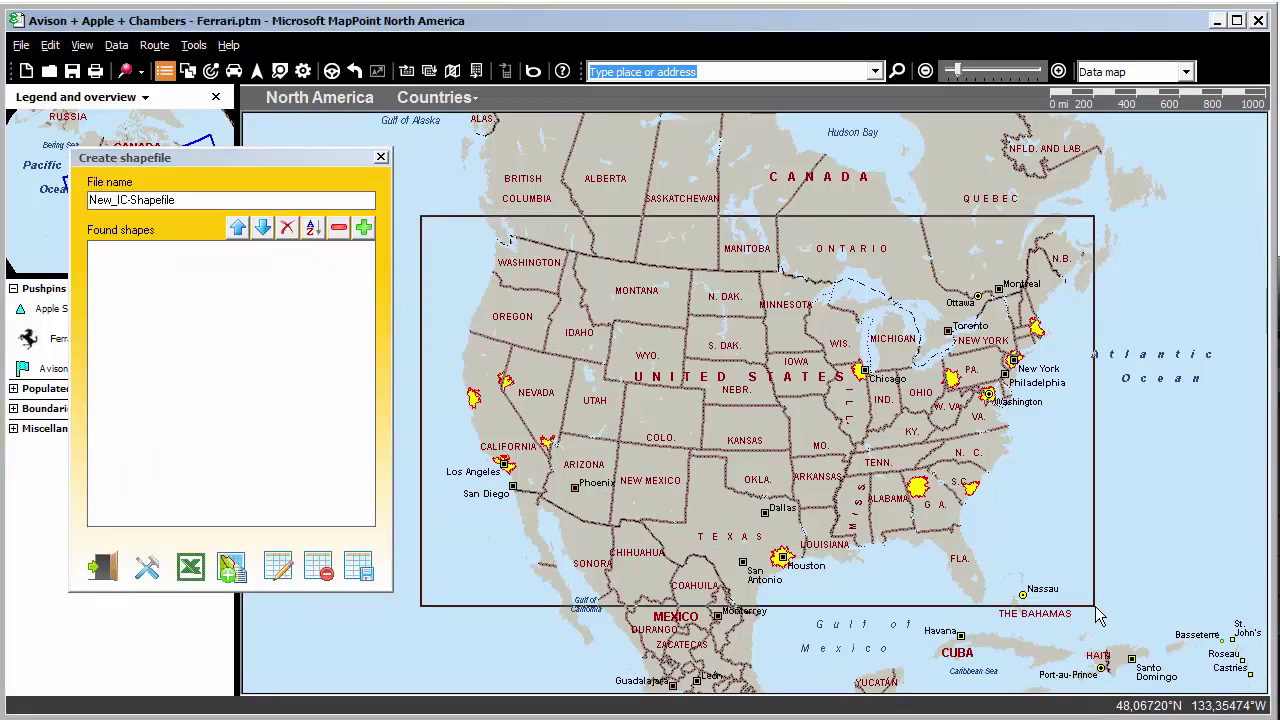
pyautogui.click(364, 229)
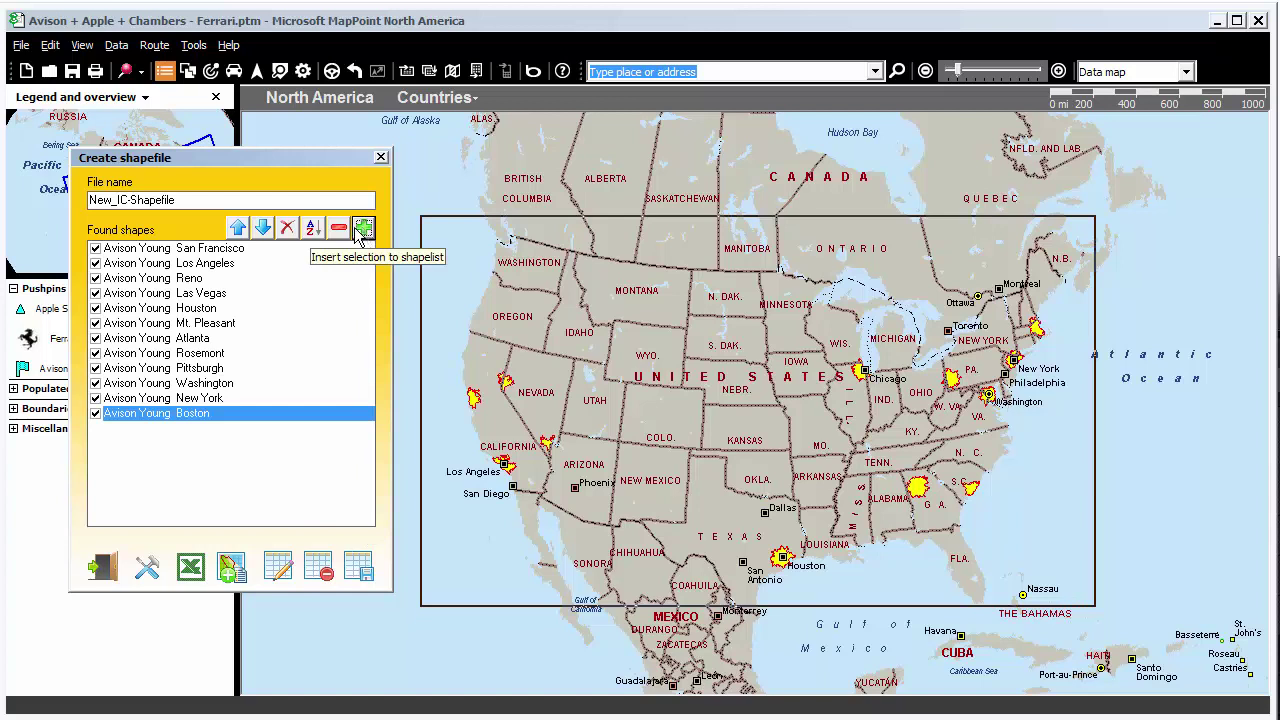
pyautogui.click(179, 201)
# - Name the new shapefile 'Avison Drivetime zones'
pyautogui.hotkey('ctrl', 'a')
pyautogui.press('BackSpace')
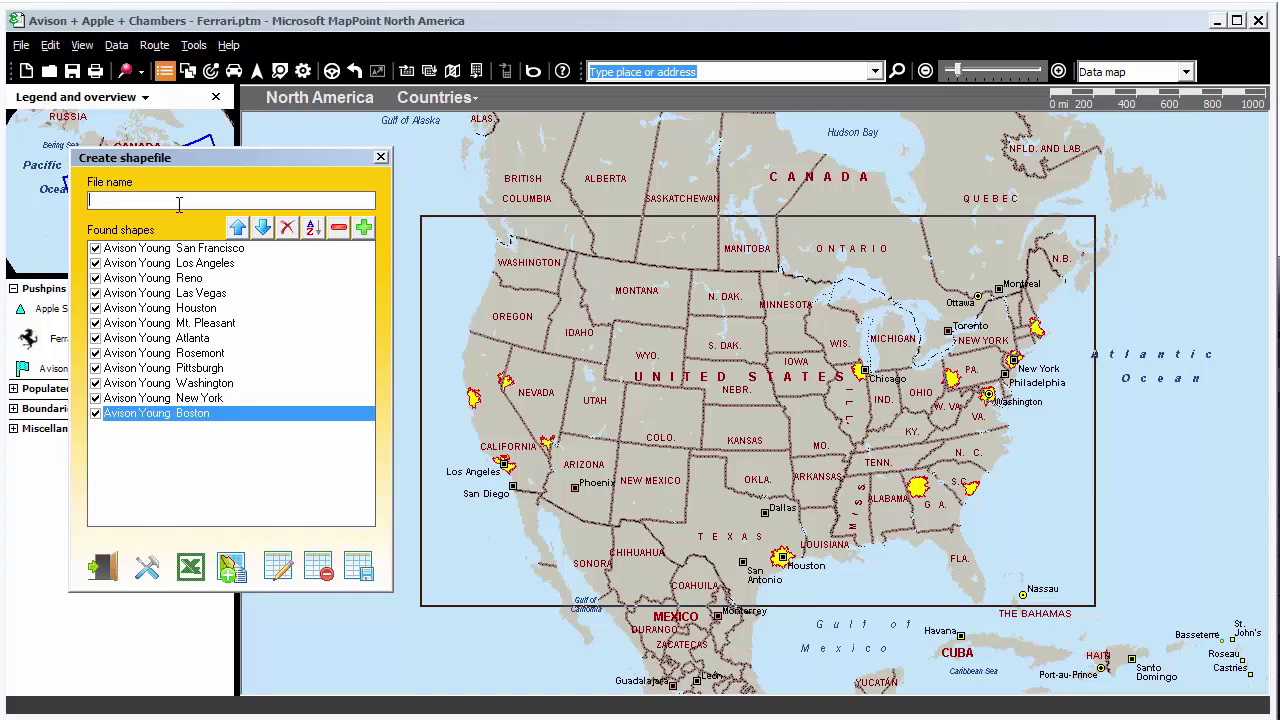
pyautogui.write('Av')
pyautogui.write('ison ')
pyautogui.write('Dr')
pyautogui.write('ivet')
pyautogui.write('ime zon')
pyautogui.write('es')
# - Save the zones in ESRI-Shape File format and close the Create shapefile window
pyautogui.click(360, 570)
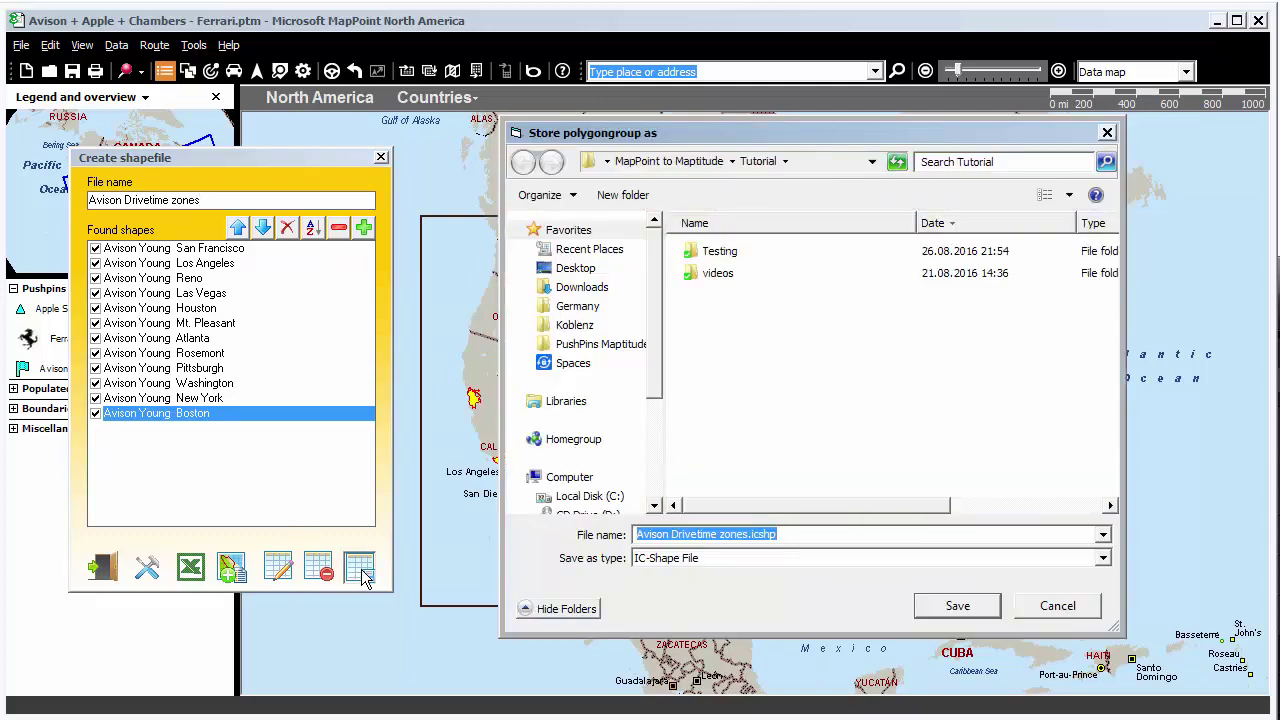
pyautogui.click(1103, 560)
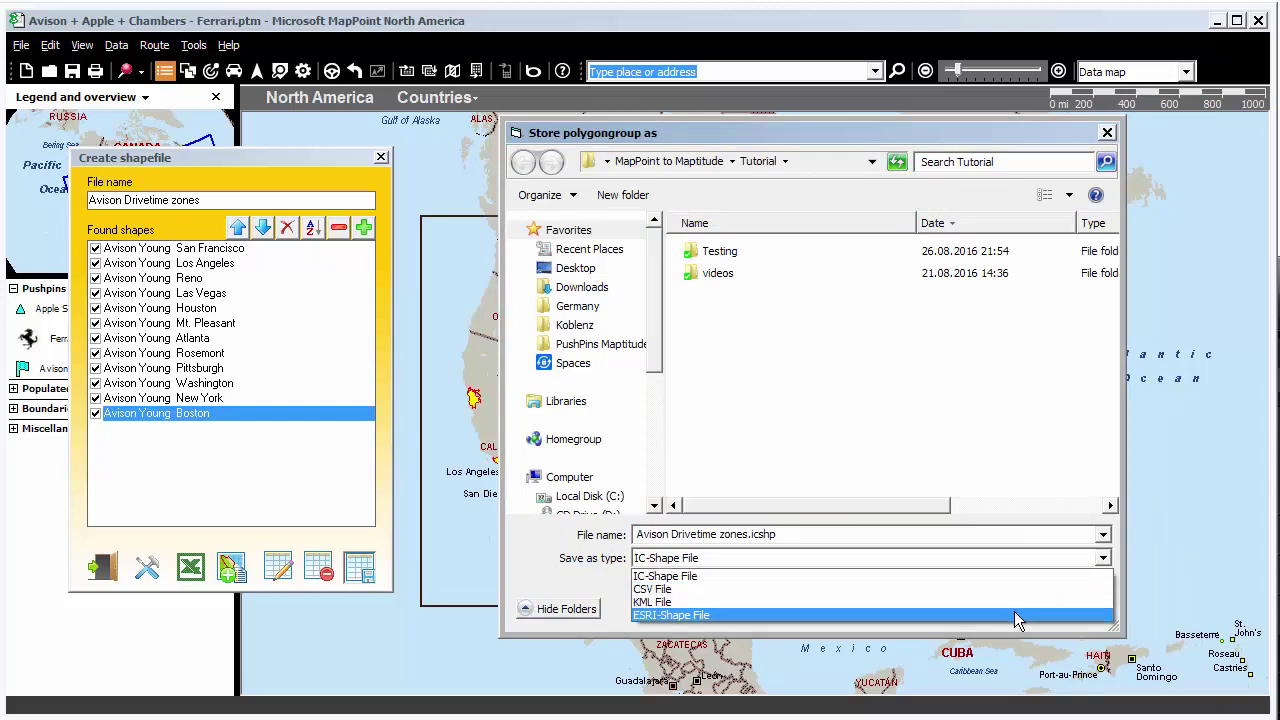
pyautogui.click(965, 615)
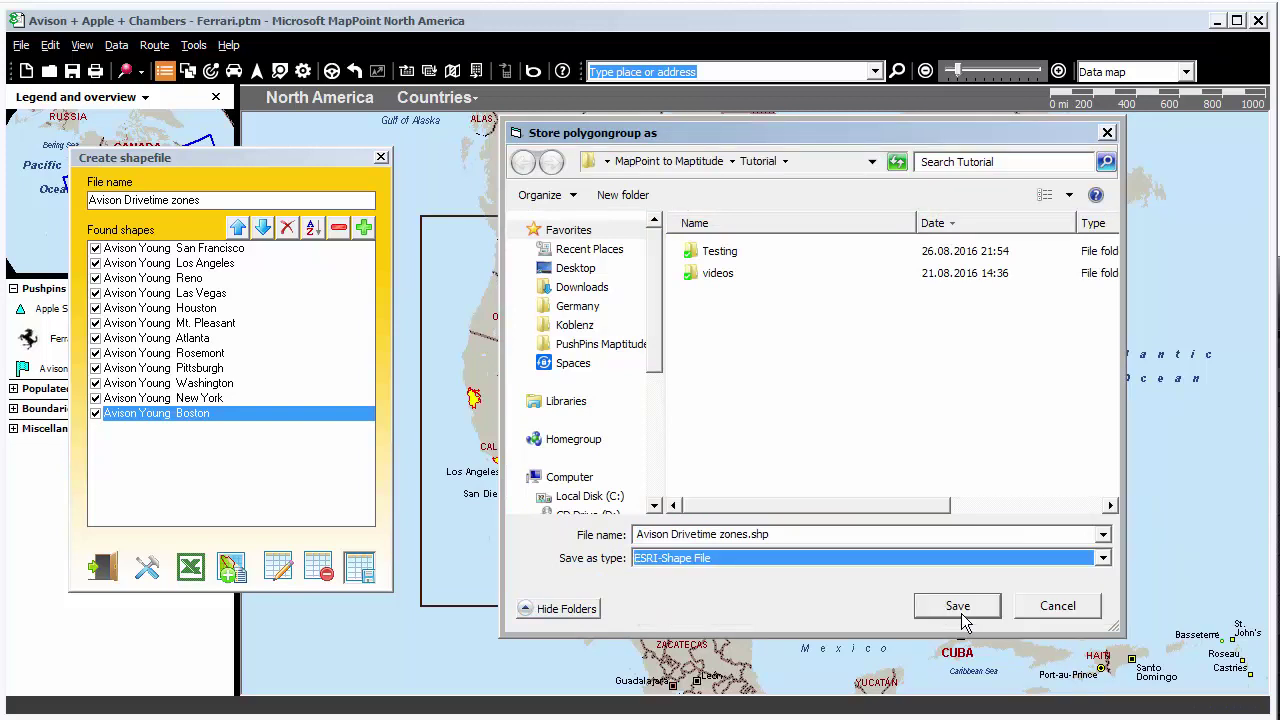
pyautogui.click(960, 606)
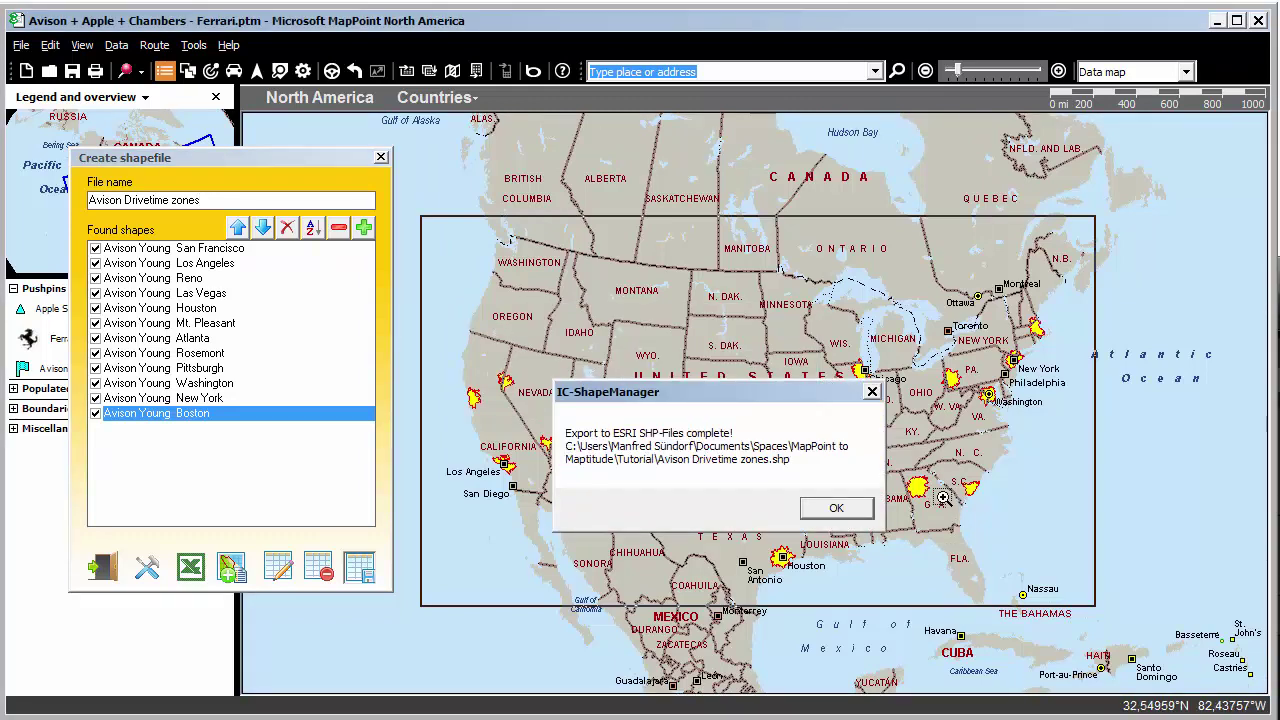
pyautogui.click(835, 510)
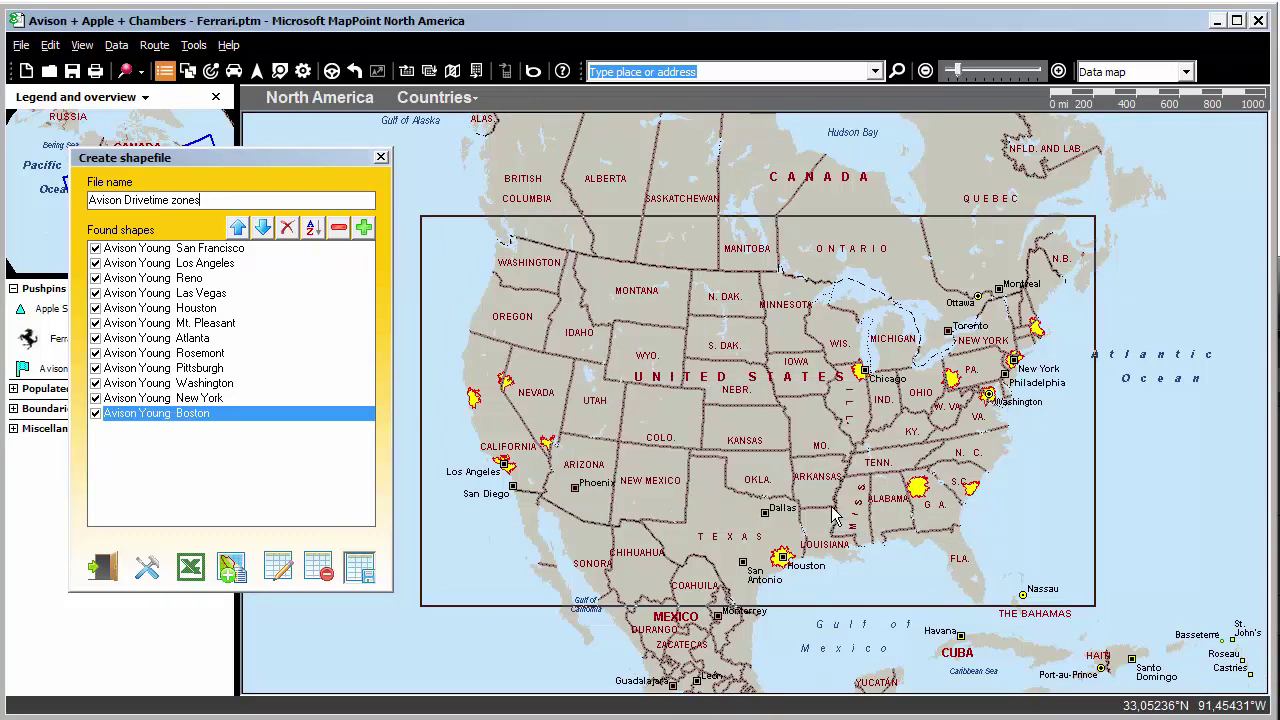
pyautogui.click(104, 570)
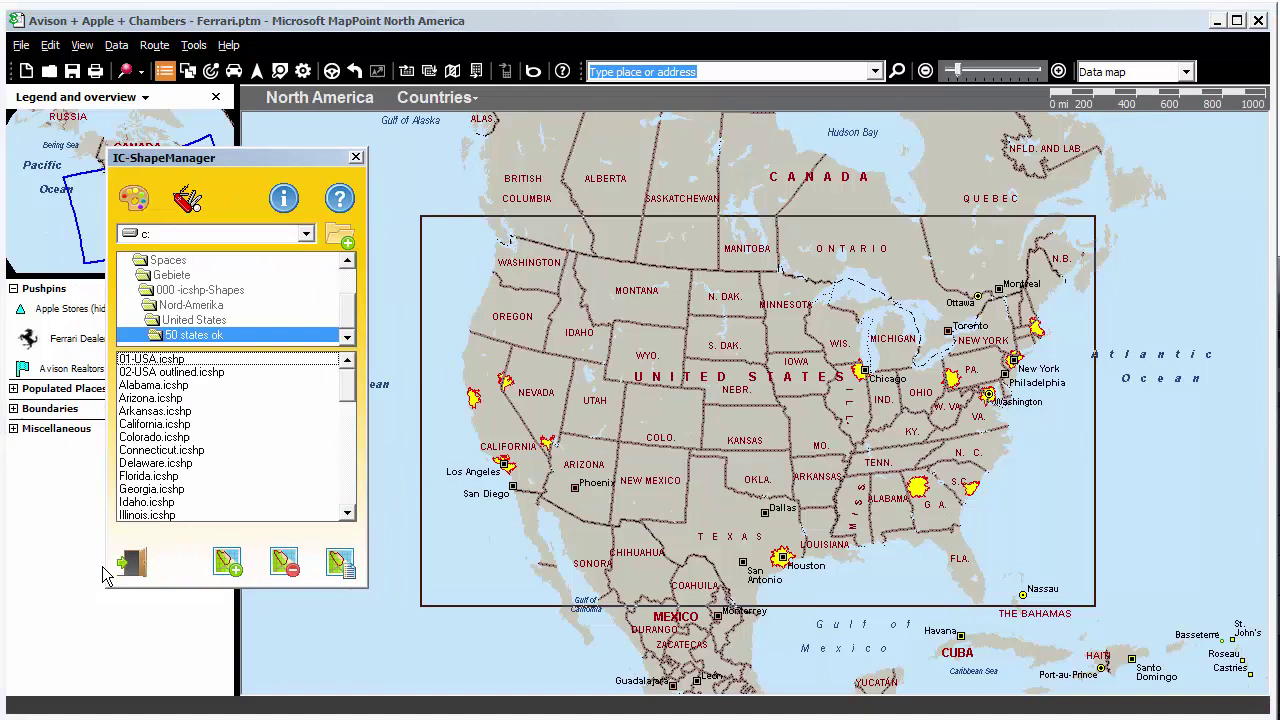
# - Close the shape manager and open Avison Drivetime zones.shp in Maptitude as an Esri Shapefile
pyautogui.click(124, 555)
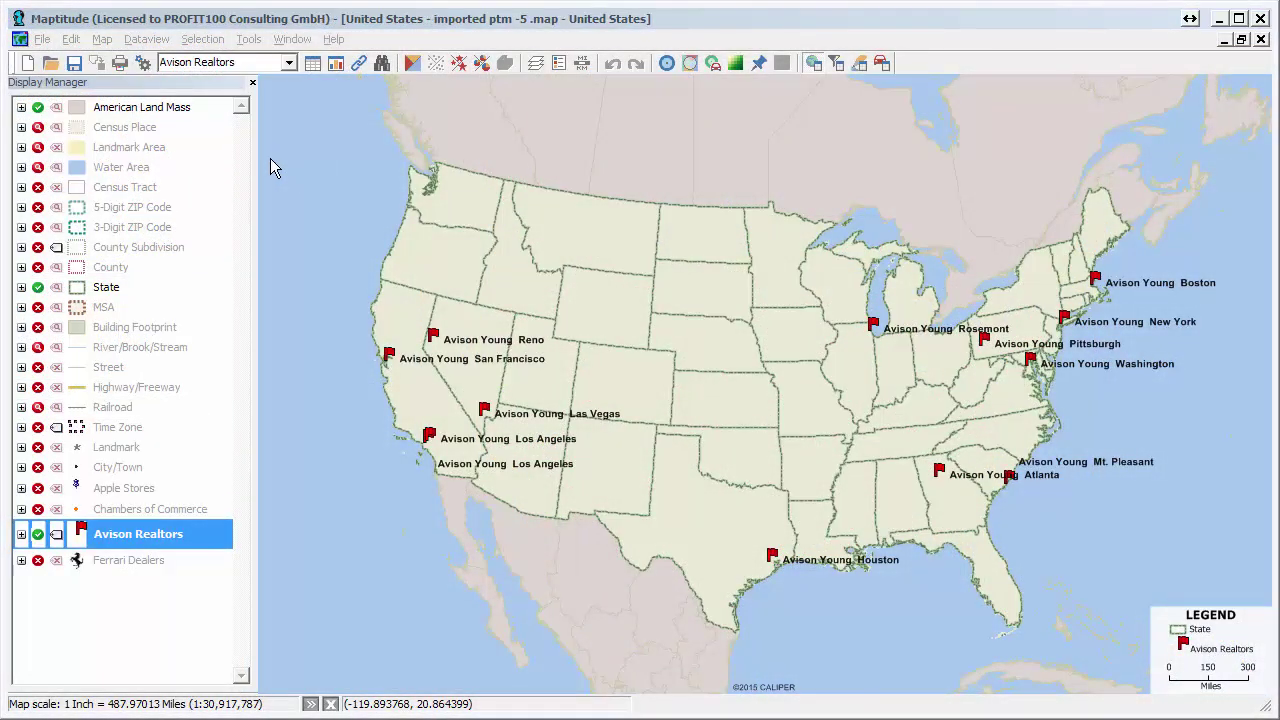
pyautogui.click(52, 63)
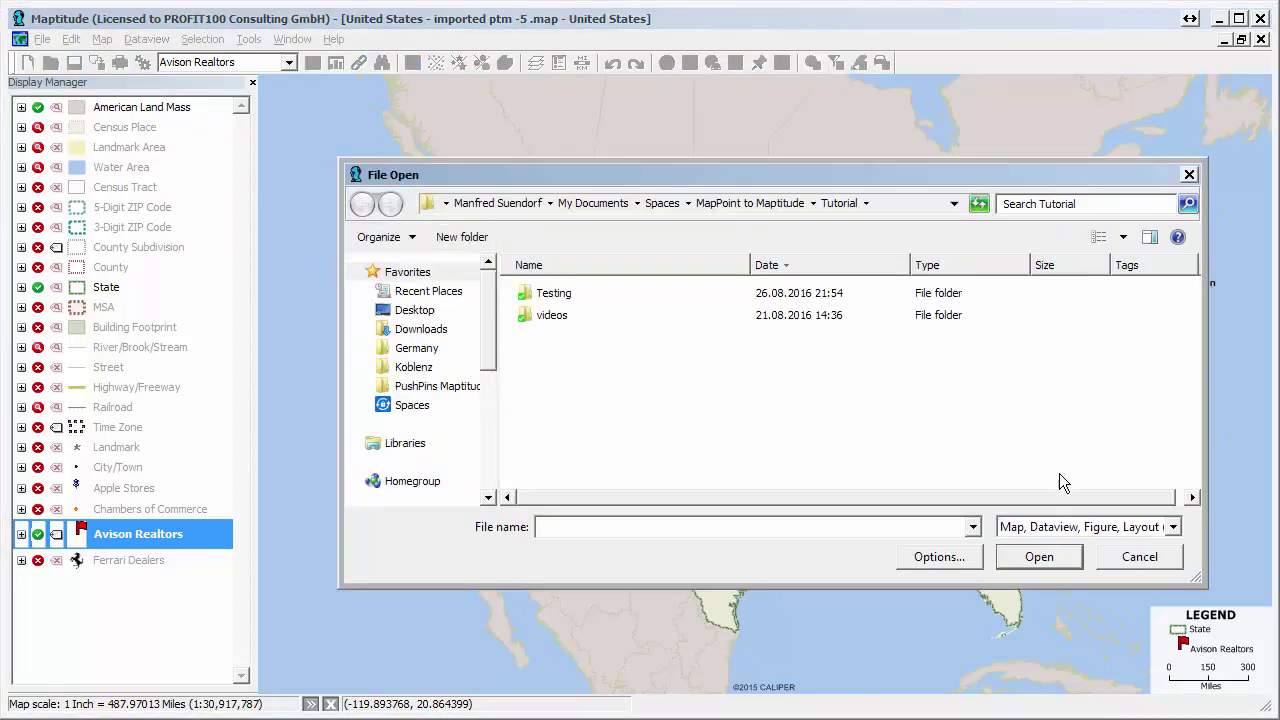
pyautogui.click(1174, 530)
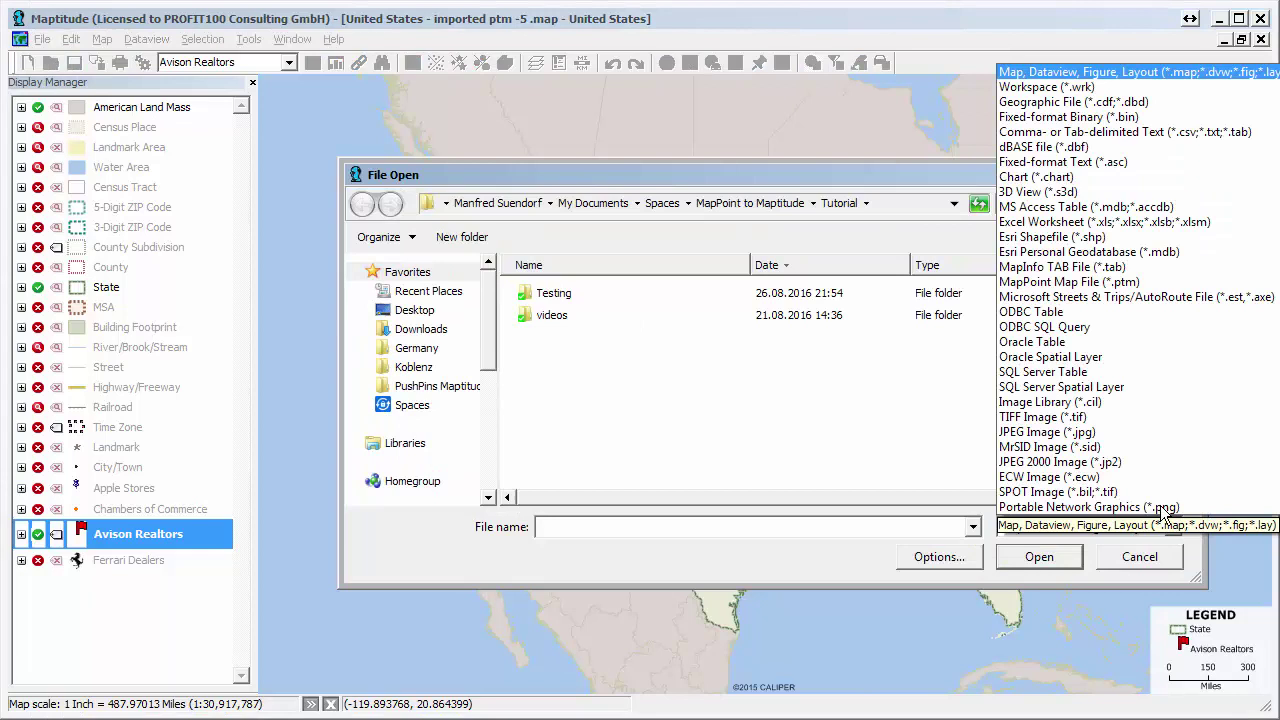
pyautogui.click(1072, 236)
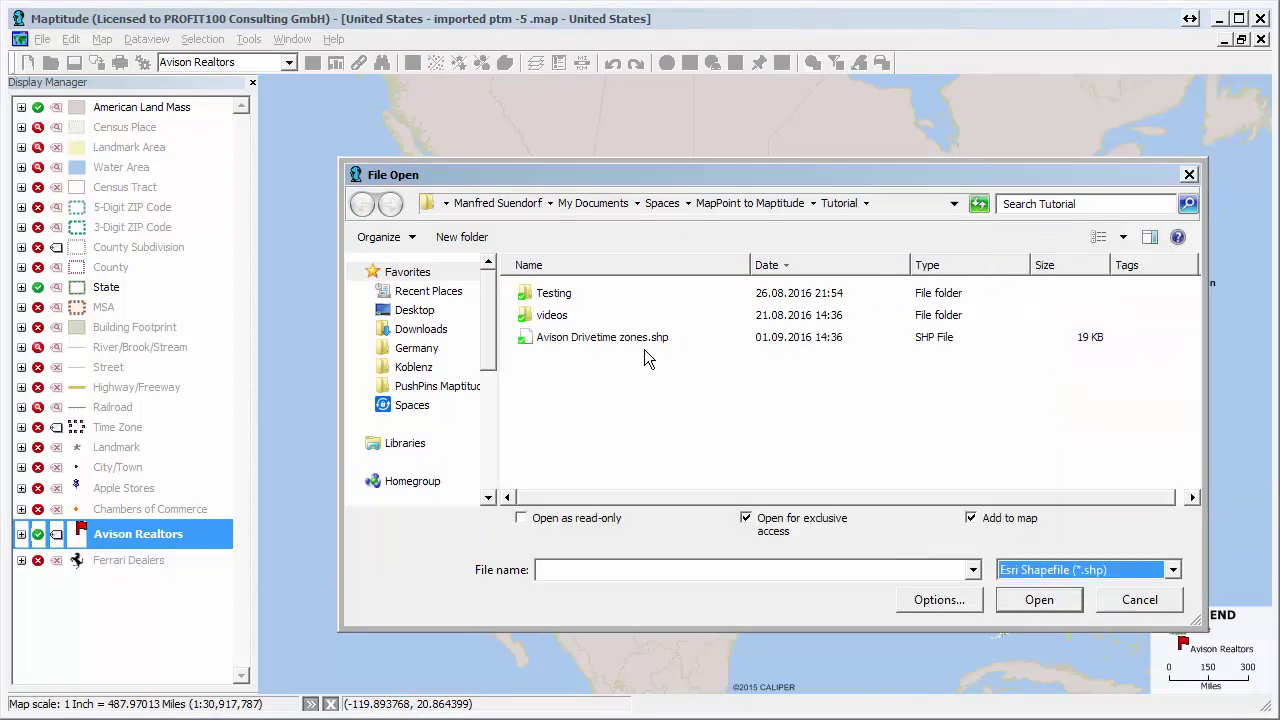
pyautogui.click(614, 338)
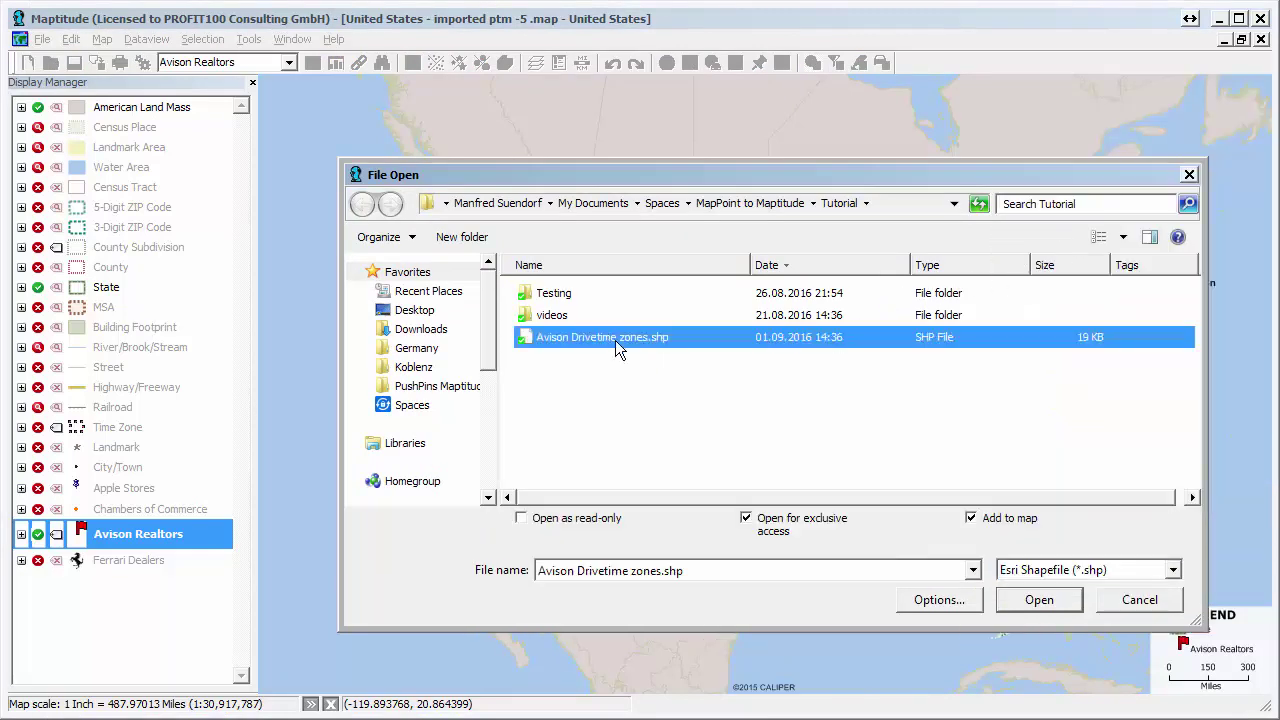
pyautogui.click(1048, 601)
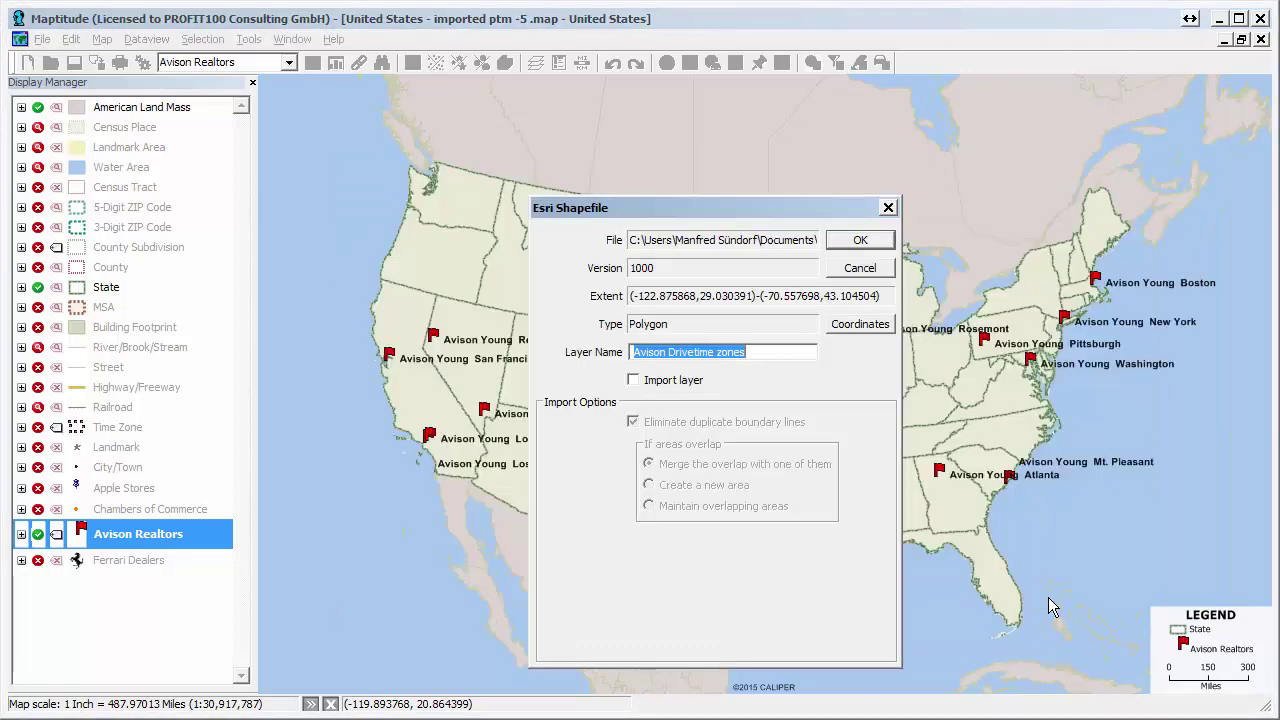
# - Import the shapefile as a layer, keeping duplicate boundary lines, saved as 'AVR DT'
pyautogui.click(633, 381)
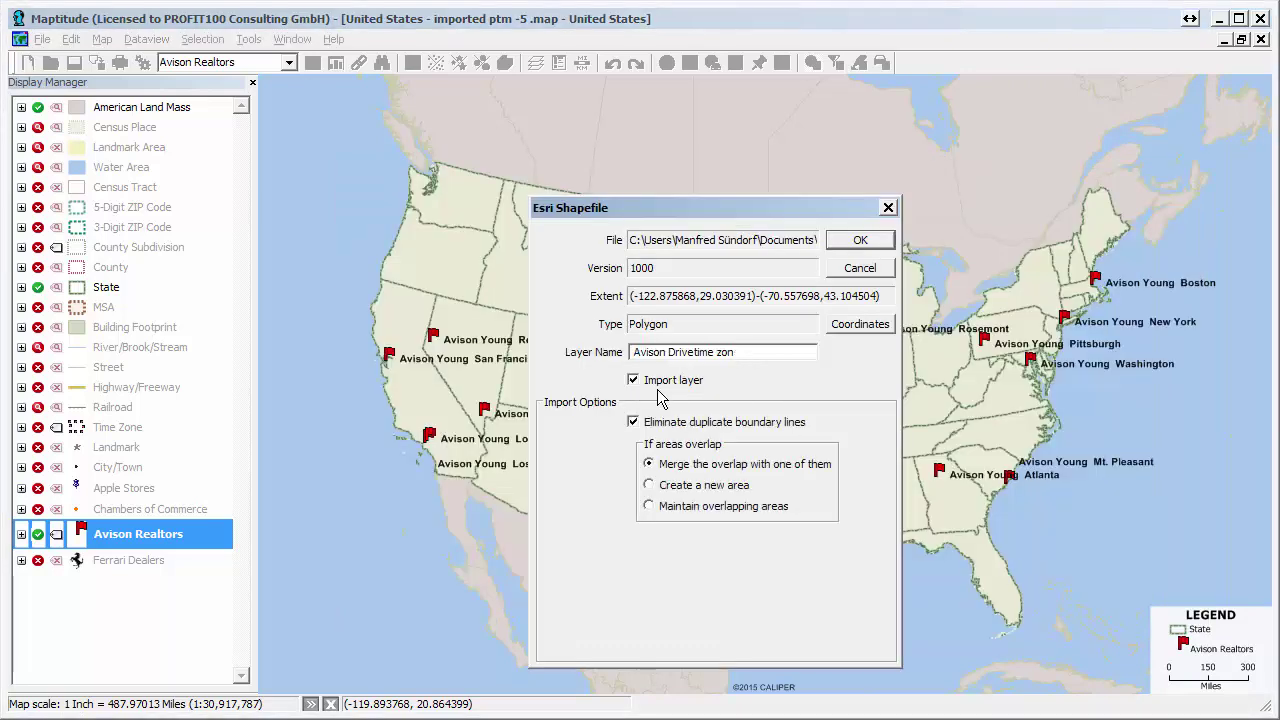
pyautogui.click(650, 421)
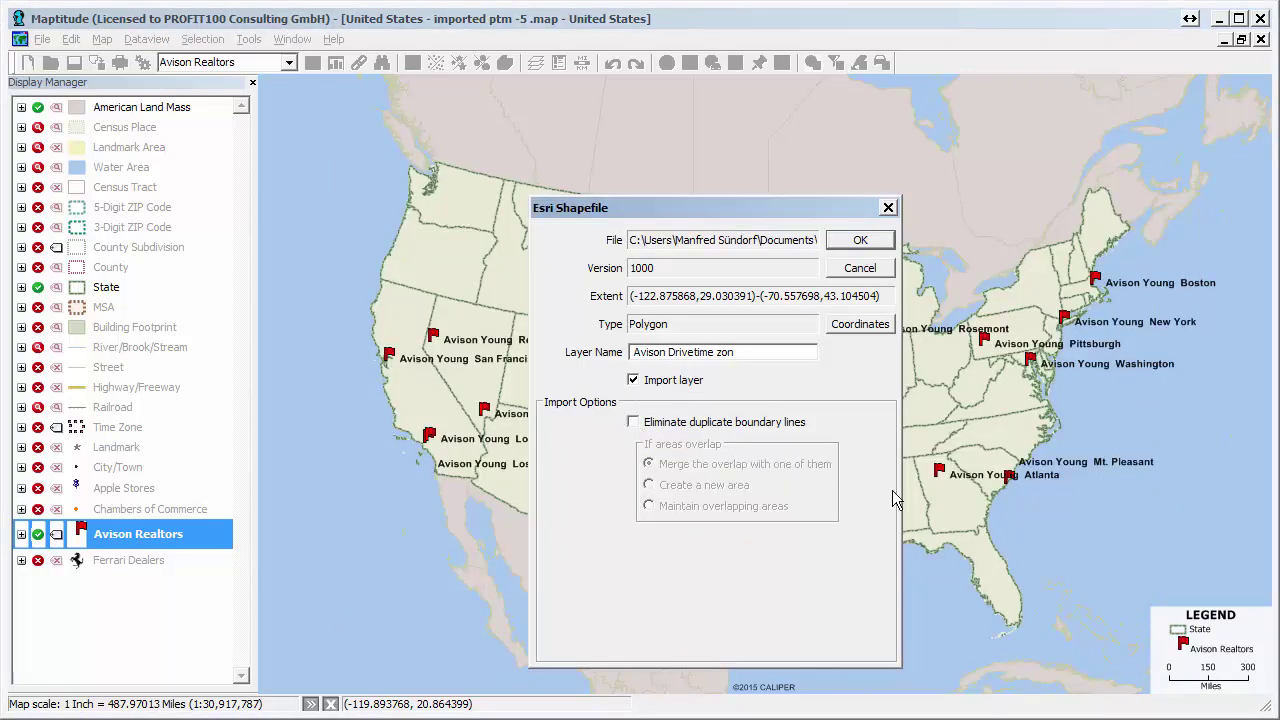
pyautogui.click(866, 241)
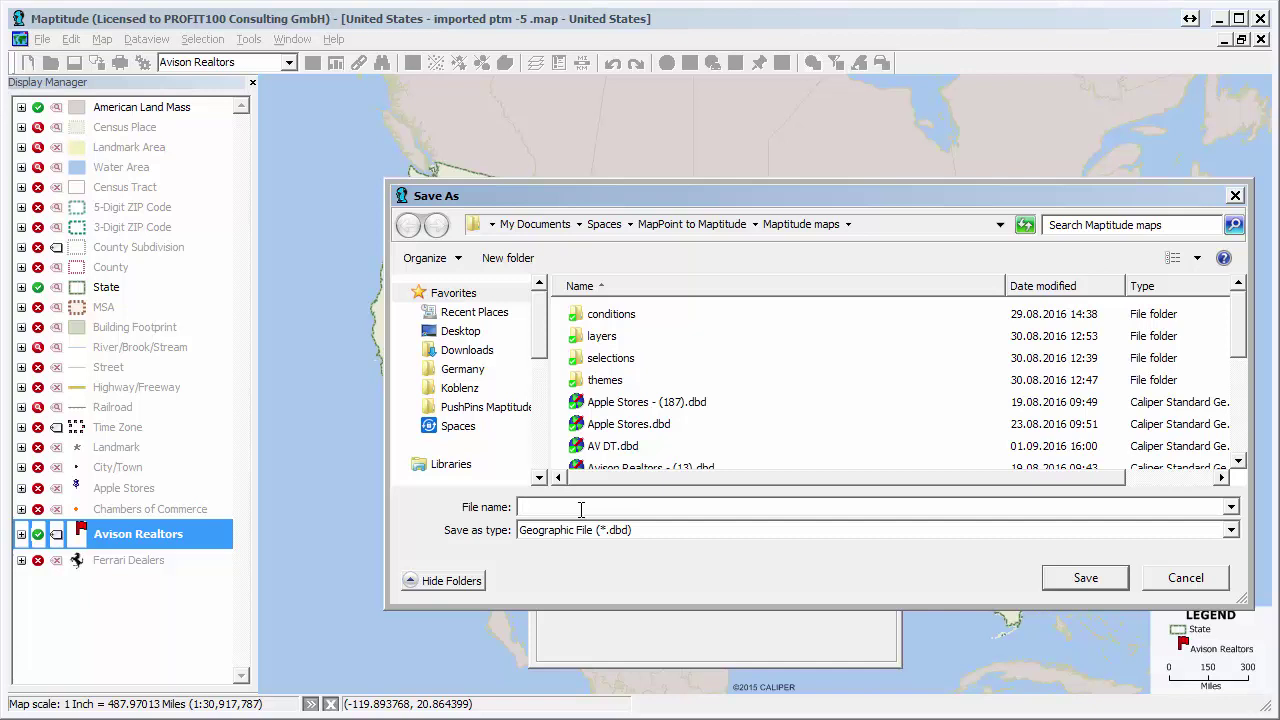
pyautogui.write('AV')
pyautogui.write('R DT')
pyautogui.click(1090, 579)
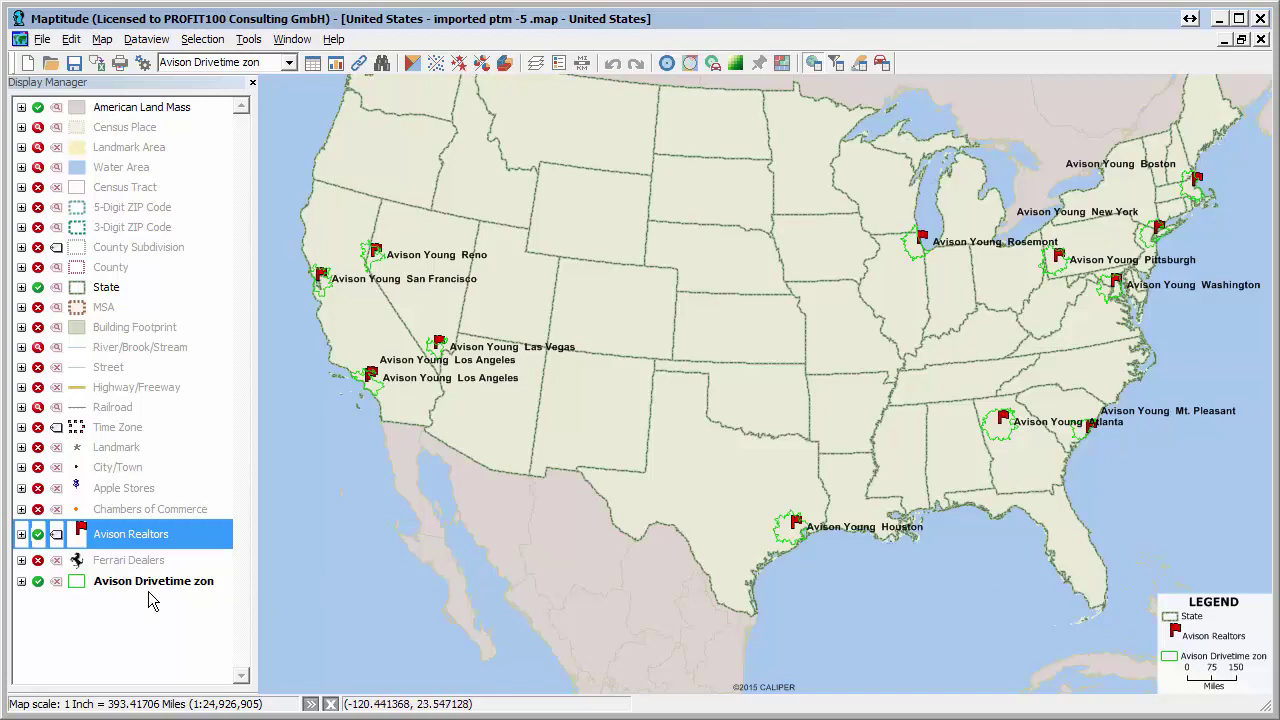
# - Give the drivetime zones a solid yellow fill at 50 opacity
pyautogui.doubleClick(77, 582)
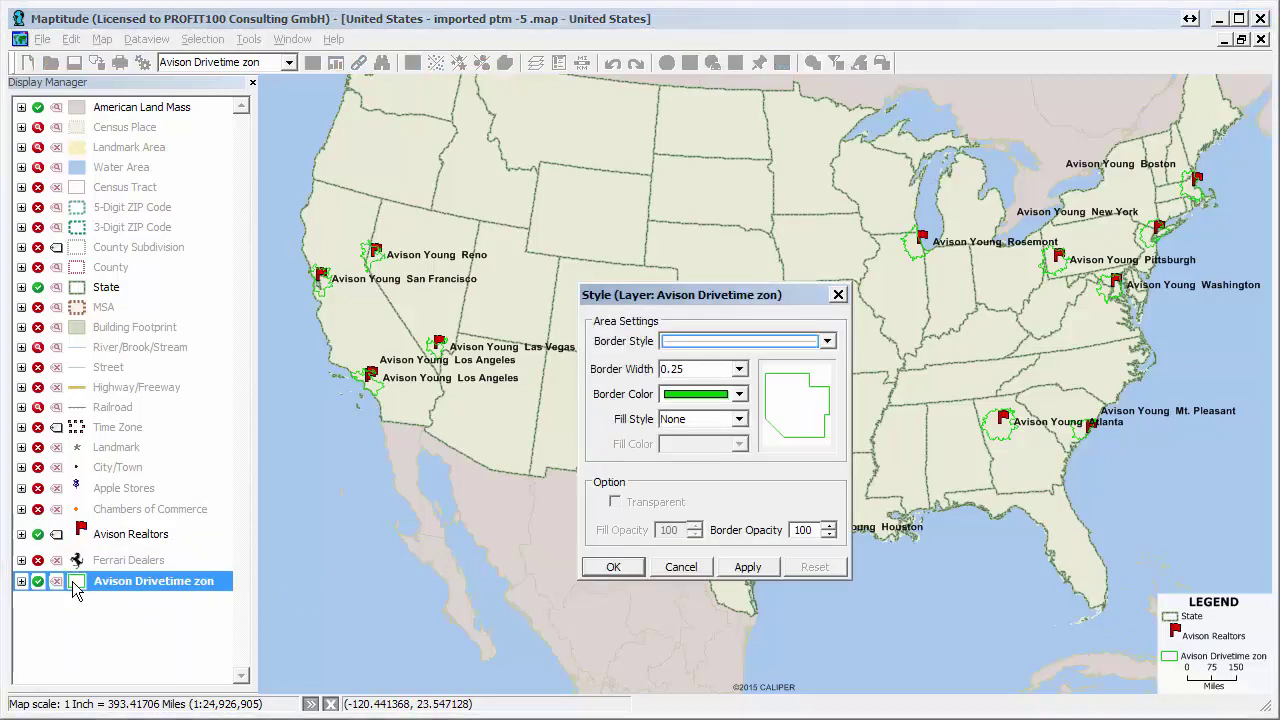
pyautogui.click(739, 420)
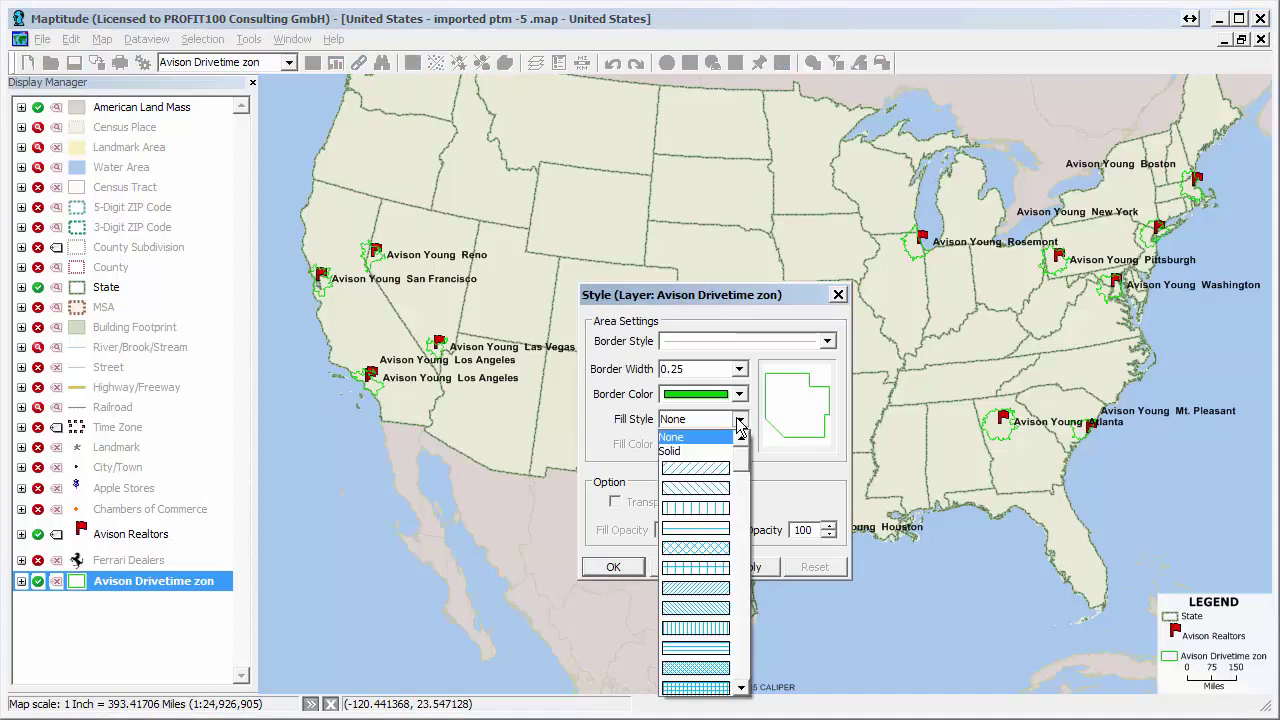
pyautogui.click(705, 451)
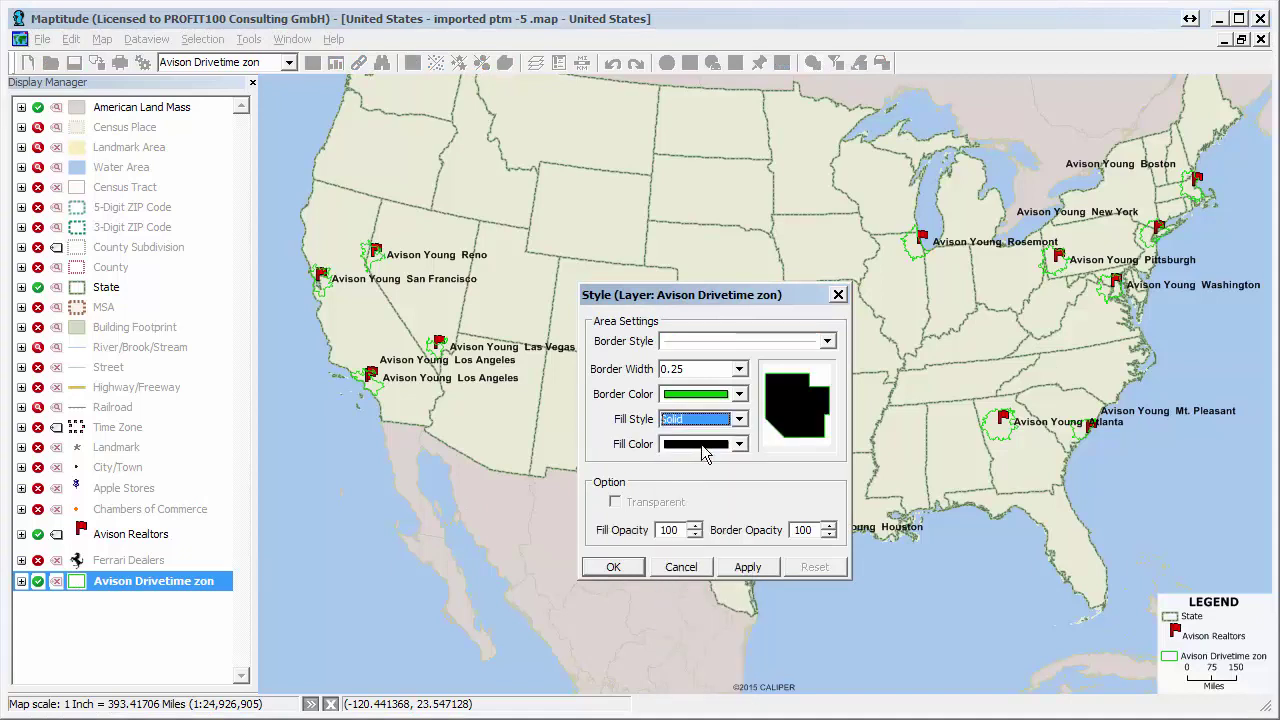
pyautogui.click(737, 447)
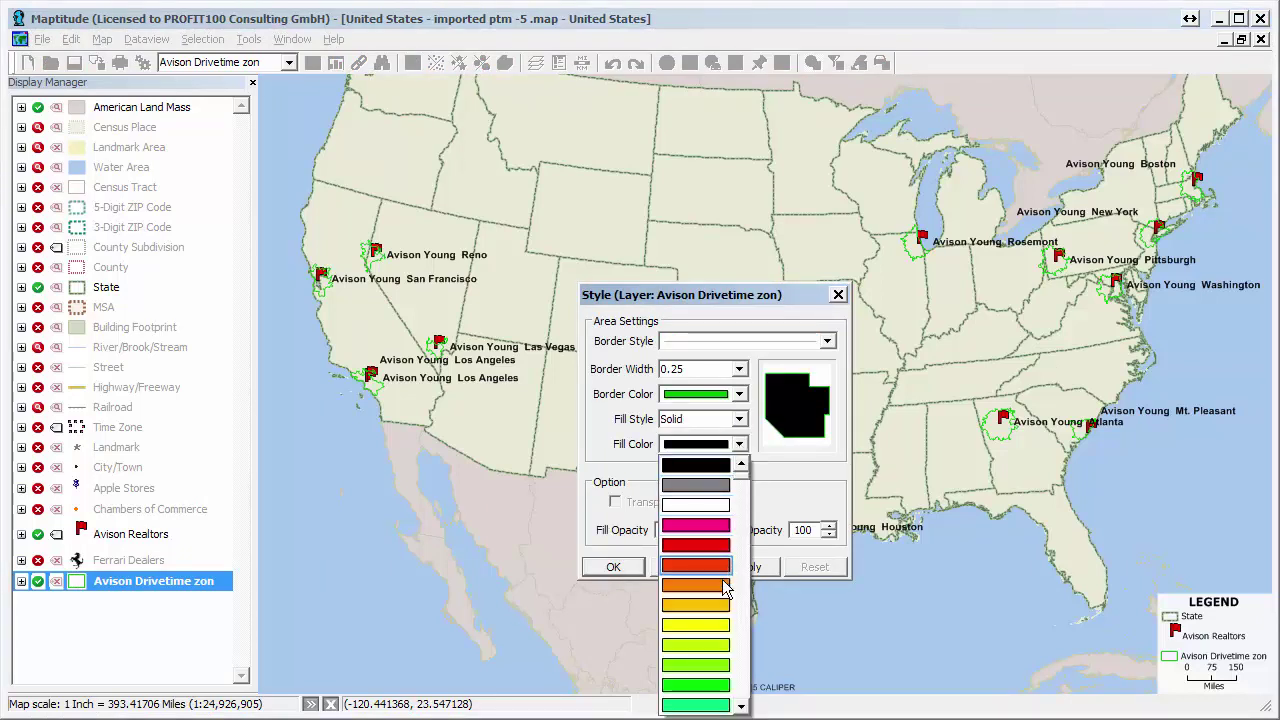
pyautogui.click(714, 627)
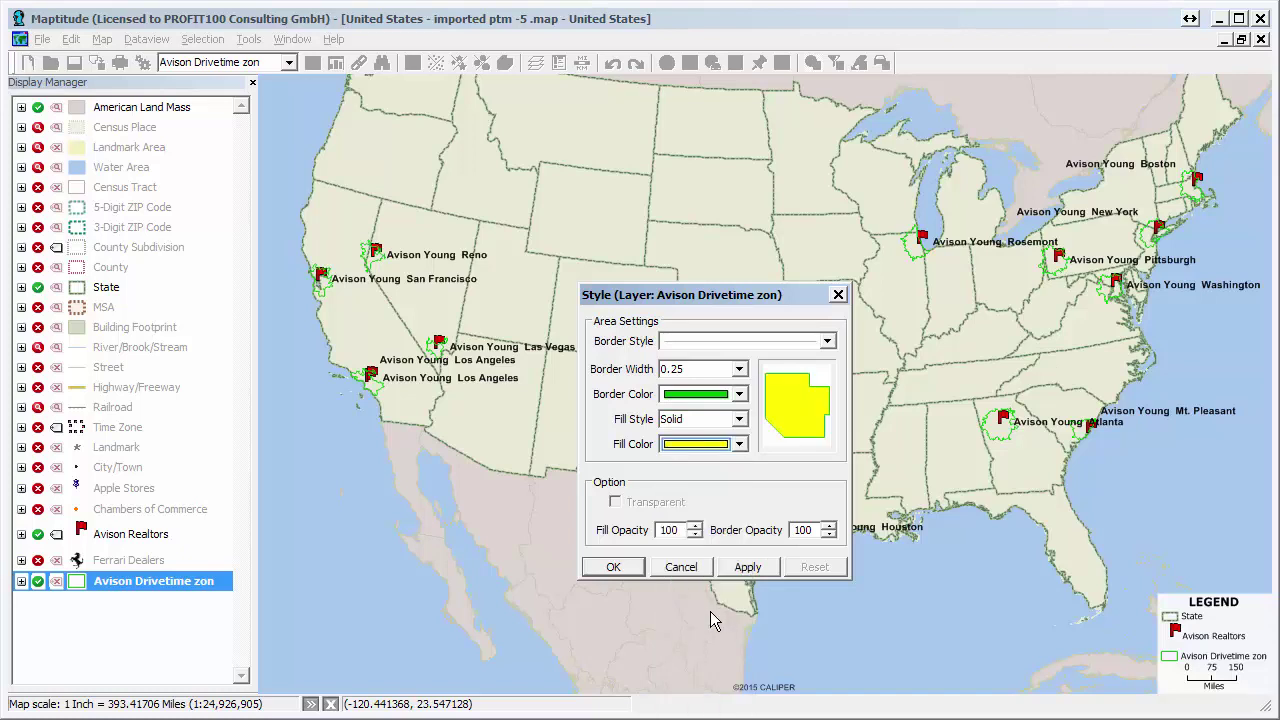
pyautogui.doubleClick(681, 530)
pyautogui.write('5')
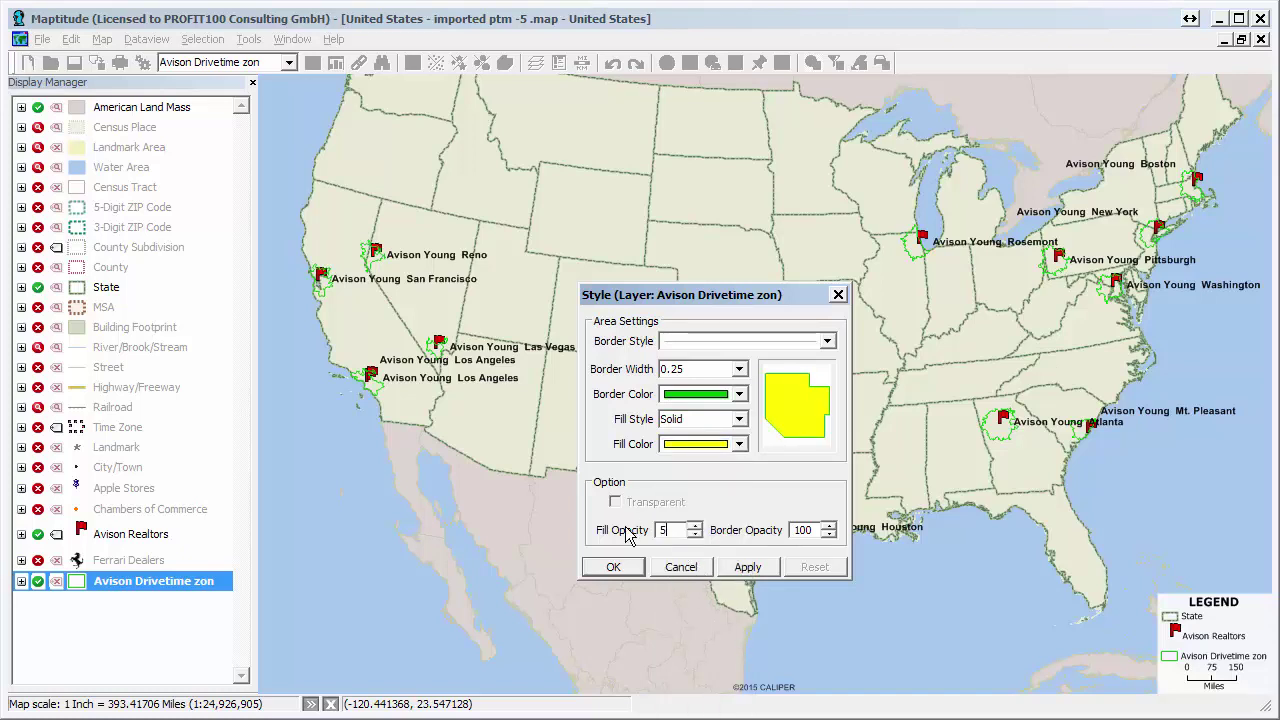
pyautogui.write('0')
pyautogui.click(610, 567)
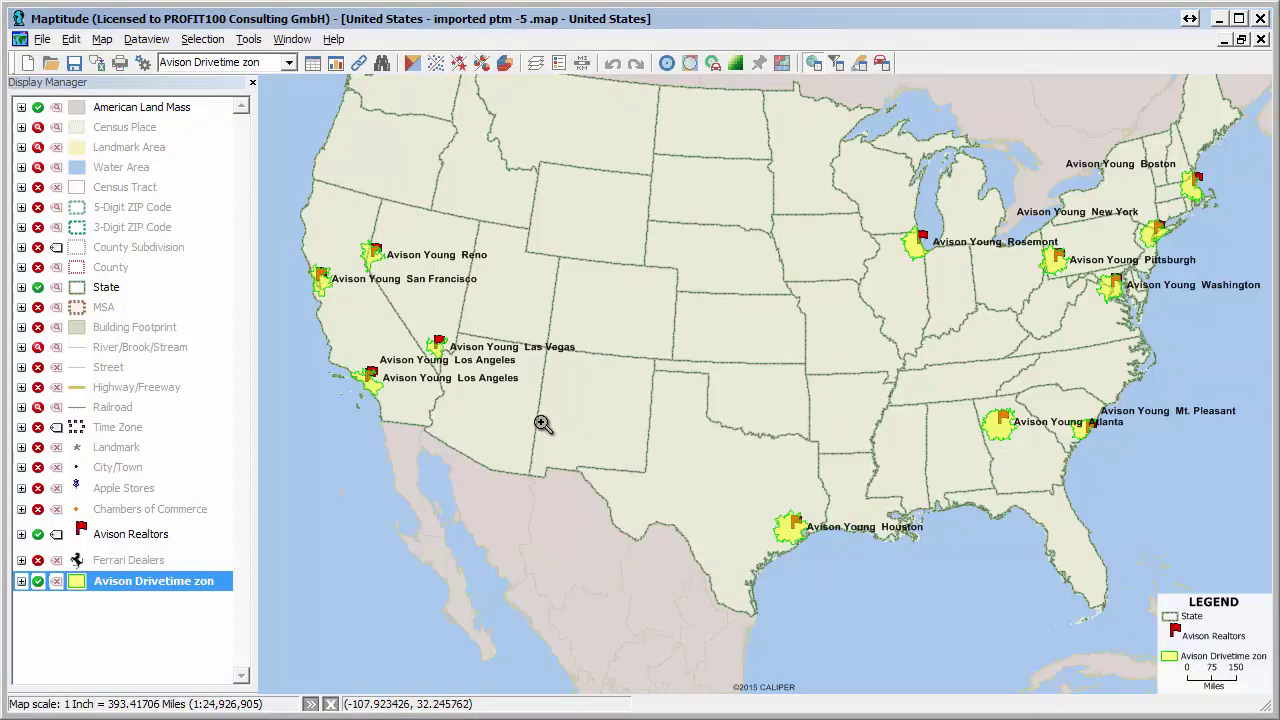
# - Move the Avison Drivetime zones layer up three places, just below Landmark
pyautogui.click(536, 63)
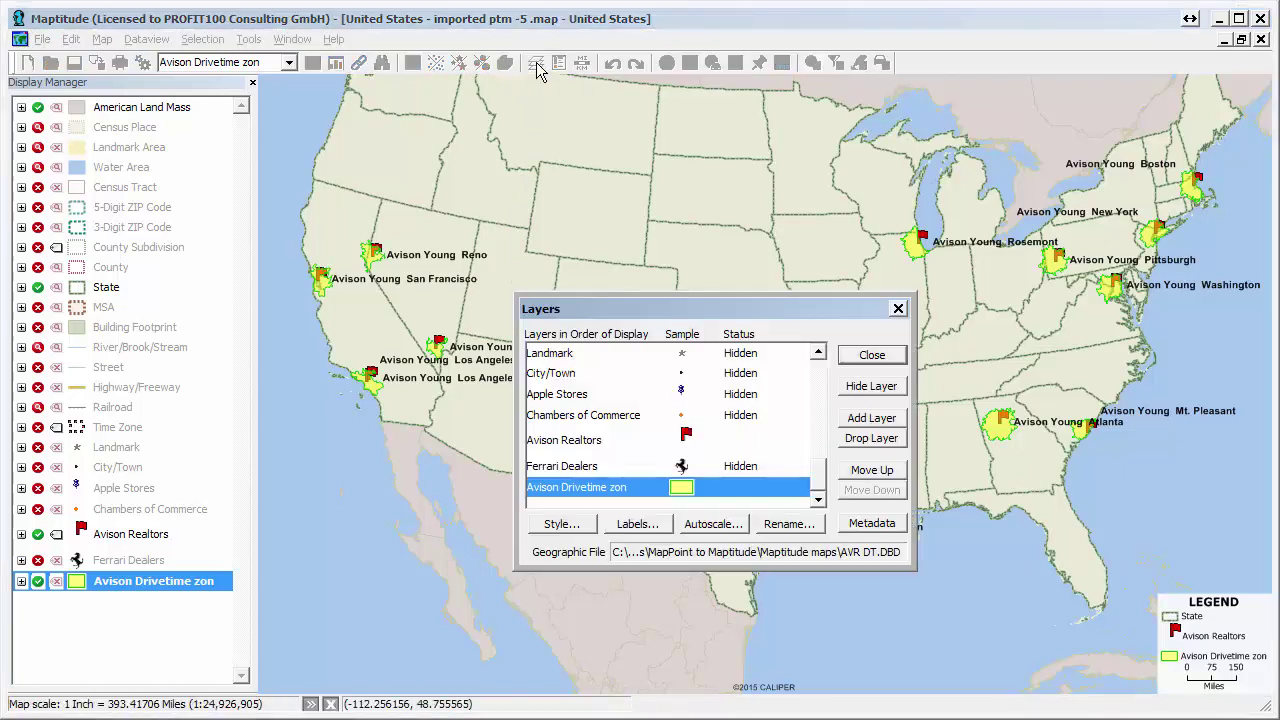
pyautogui.click(870, 471)
pyautogui.click(870, 472)
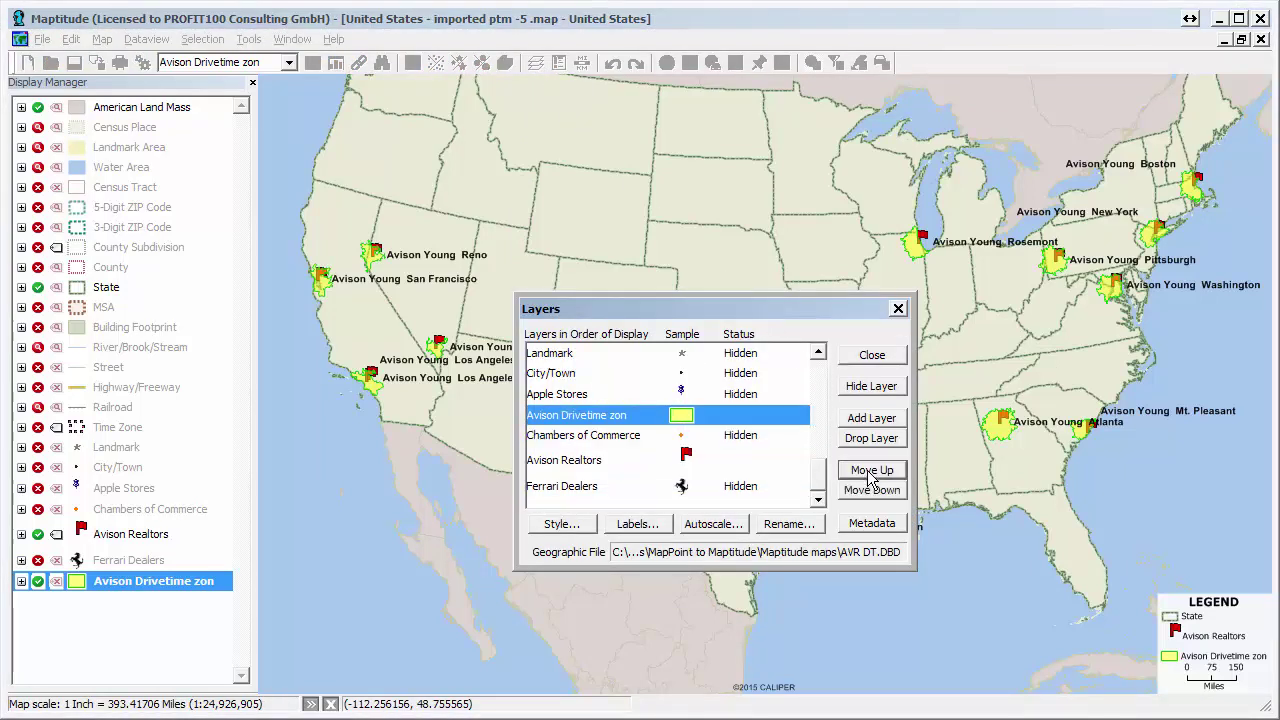
pyautogui.click(870, 472)
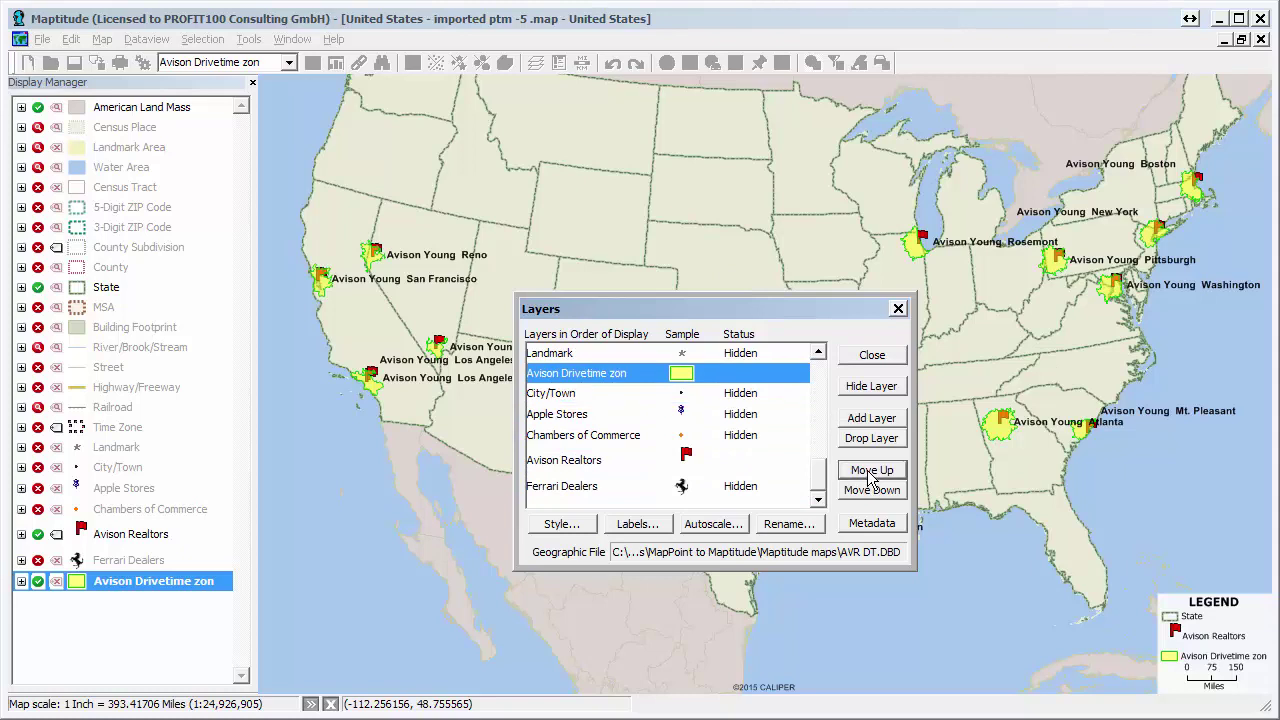
pyautogui.click(880, 356)
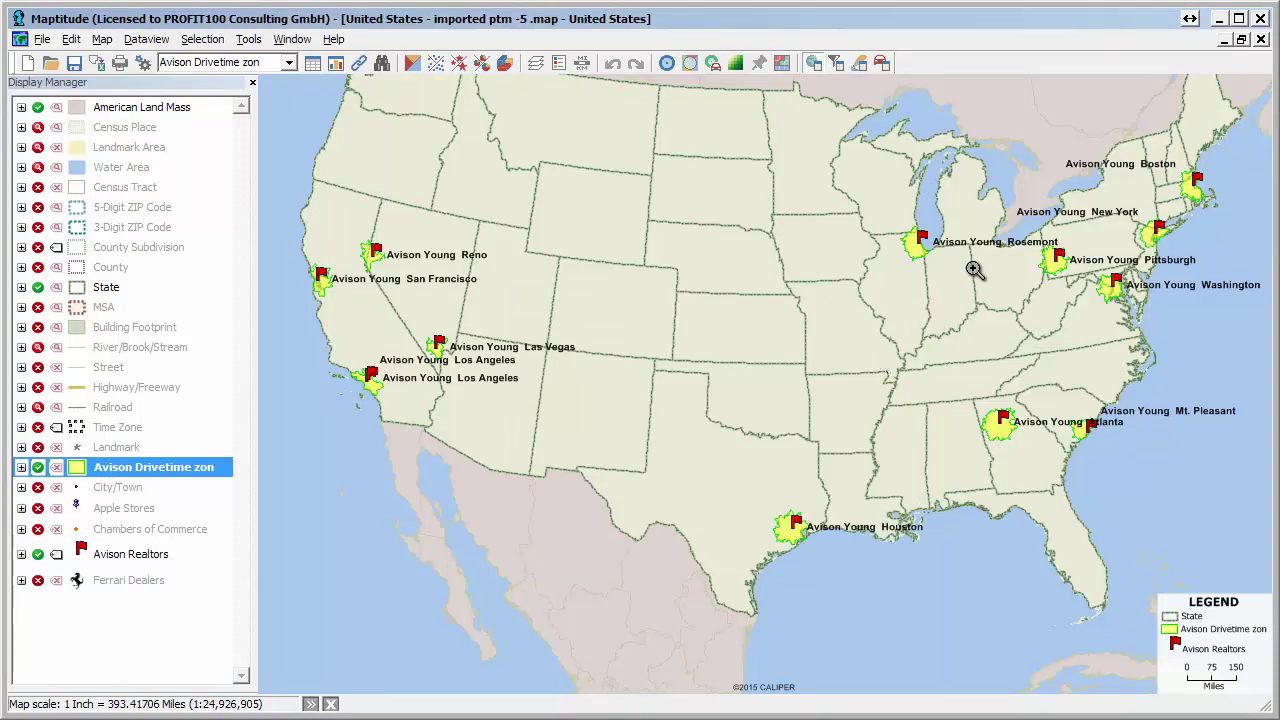
# - Zoom to the Northeast, show Highway/Freeway, then zoom to the Washington drivetime zone
pyautogui.moveTo(1012, 152); pyautogui.dragTo(1237, 335)
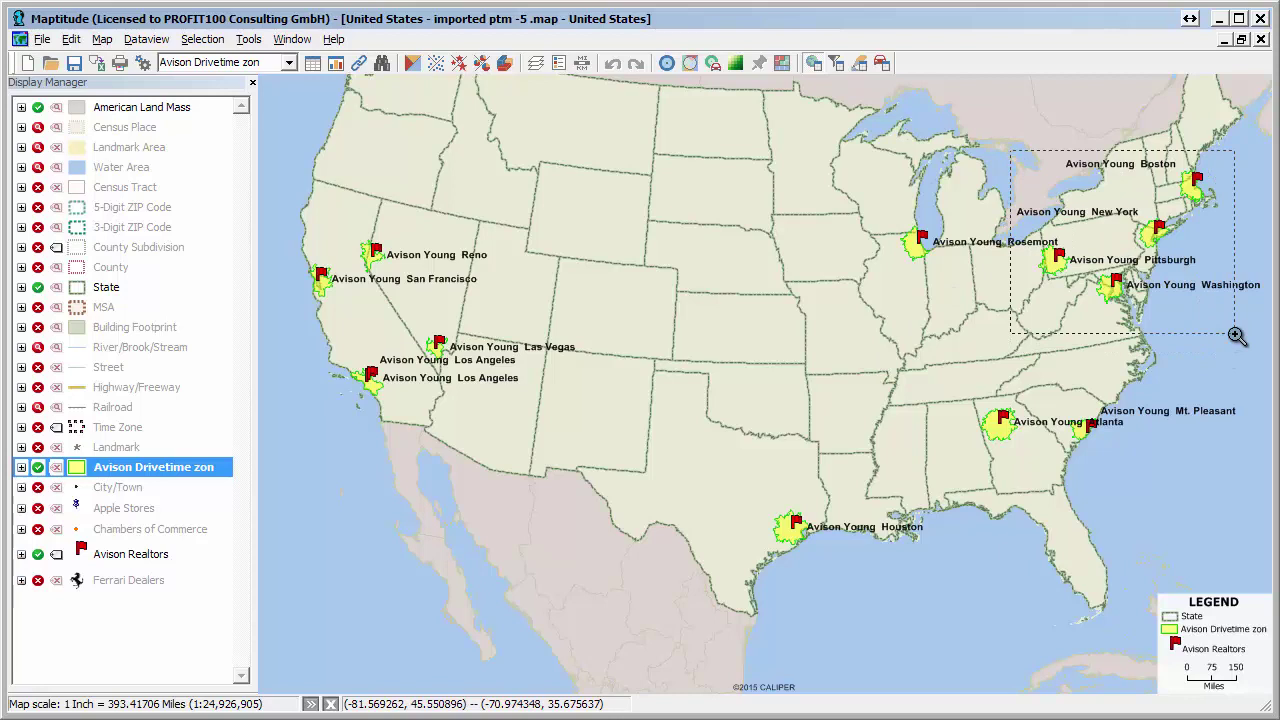
pyautogui.moveTo(1237, 335); pyautogui.dragTo(1237, 333)
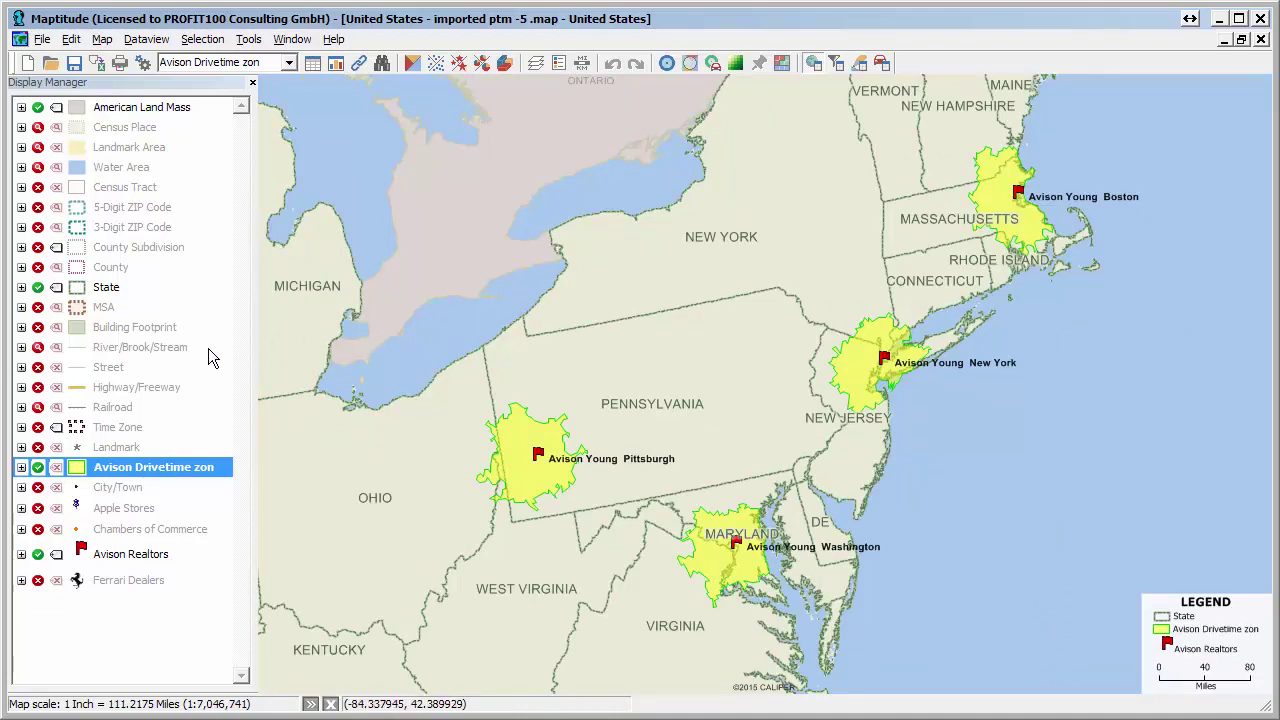
pyautogui.click(37, 389)
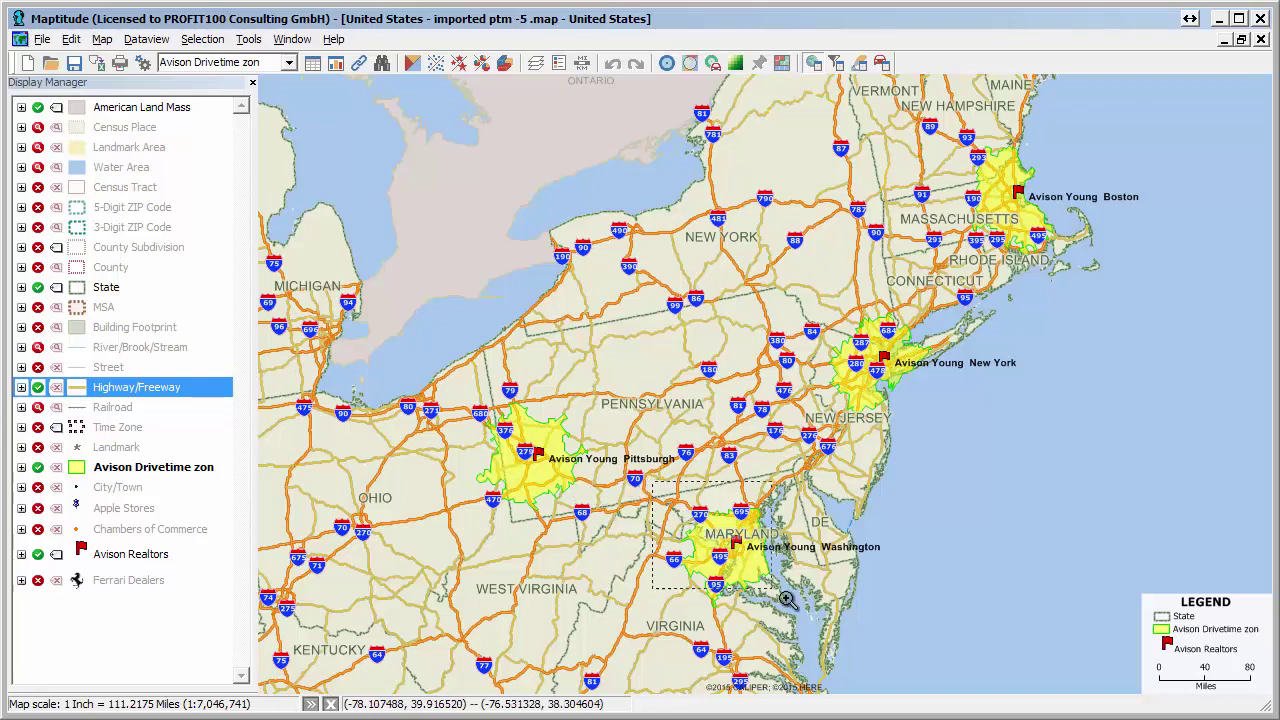
pyautogui.moveTo(653, 483); pyautogui.dragTo(820, 620)
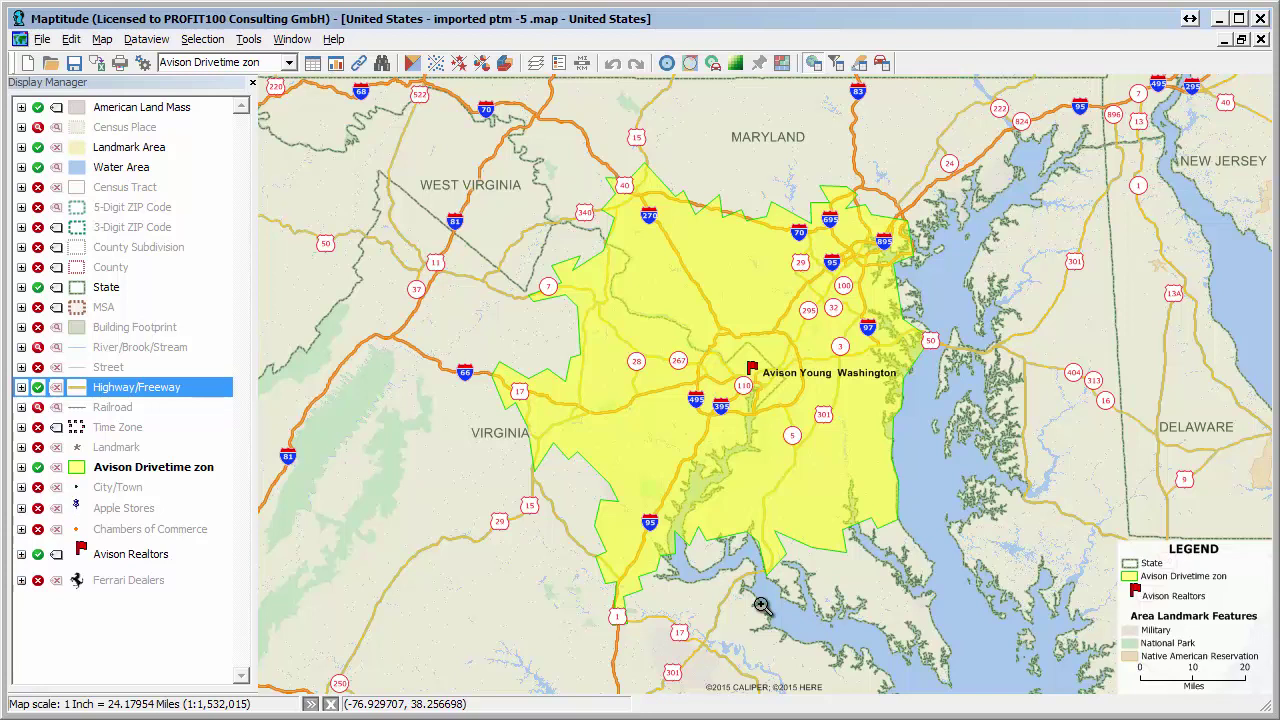
# - Make the Ferrari Dealers, Apple Stores and Chambers of Commerce layers visible
pyautogui.click(38, 581)
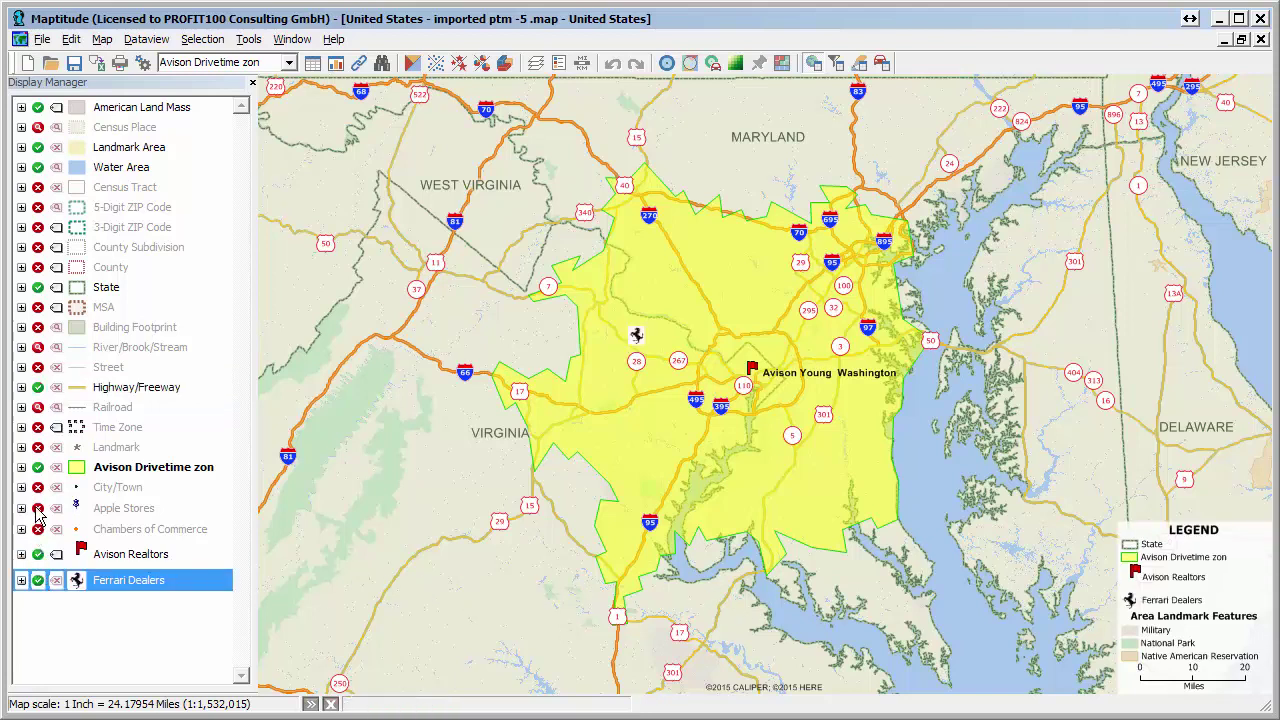
pyautogui.click(38, 508)
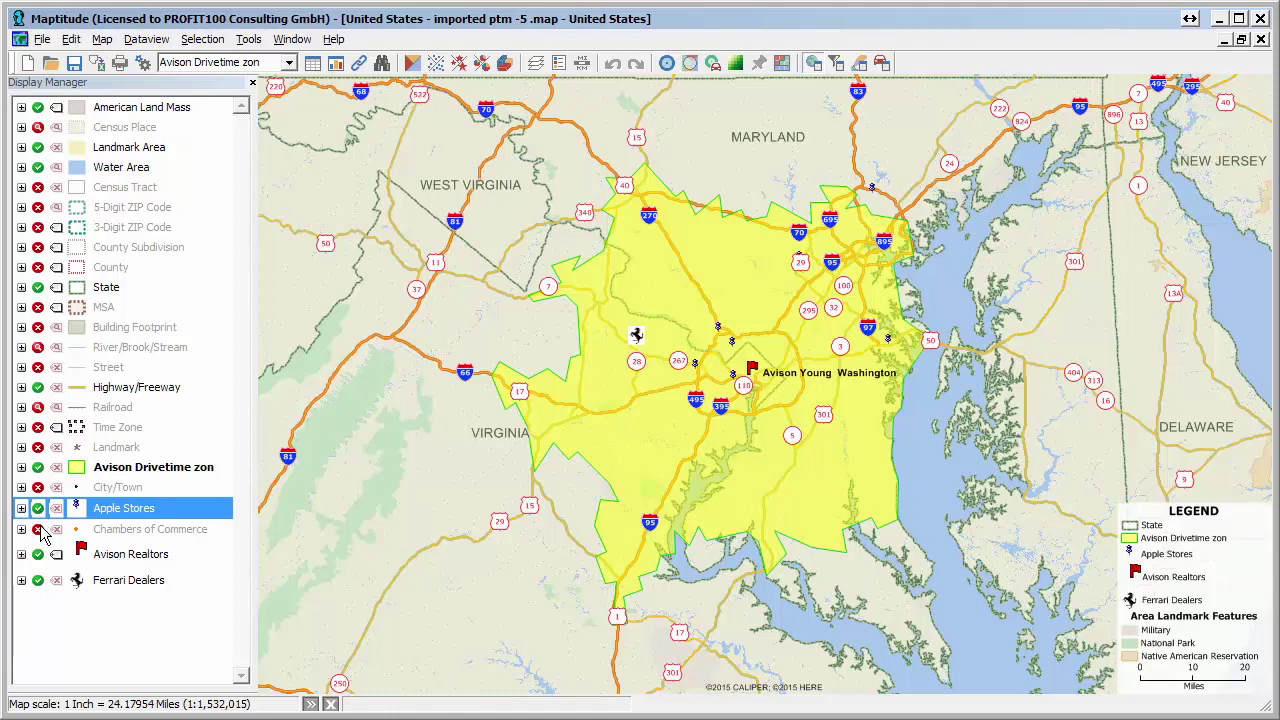
pyautogui.click(39, 529)
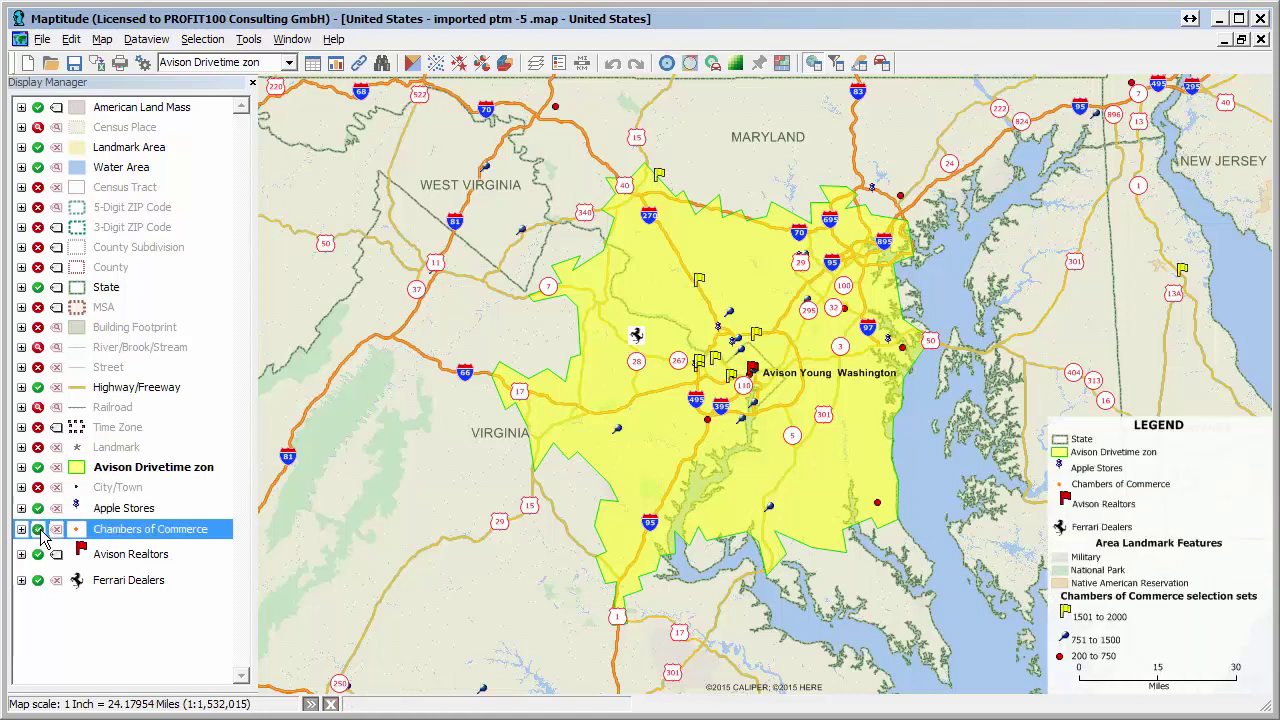